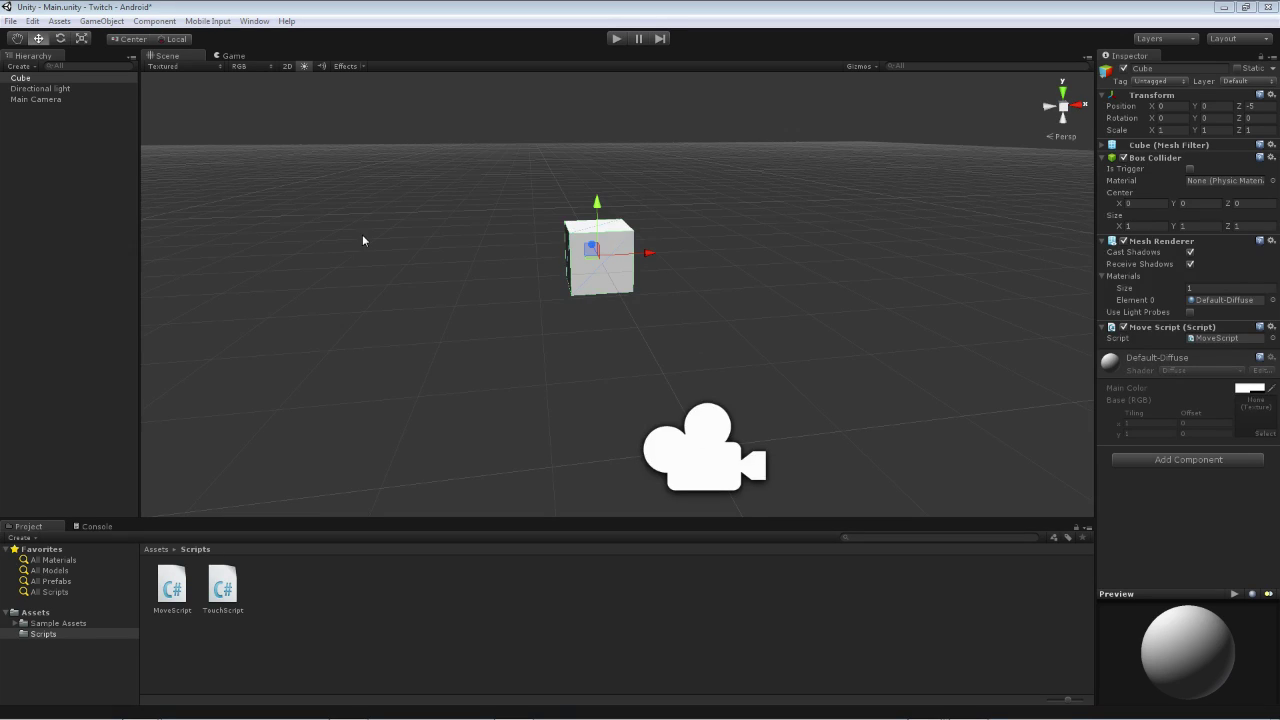
Open the project's Player settings and show the Android platform's options
left_click(33, 21)
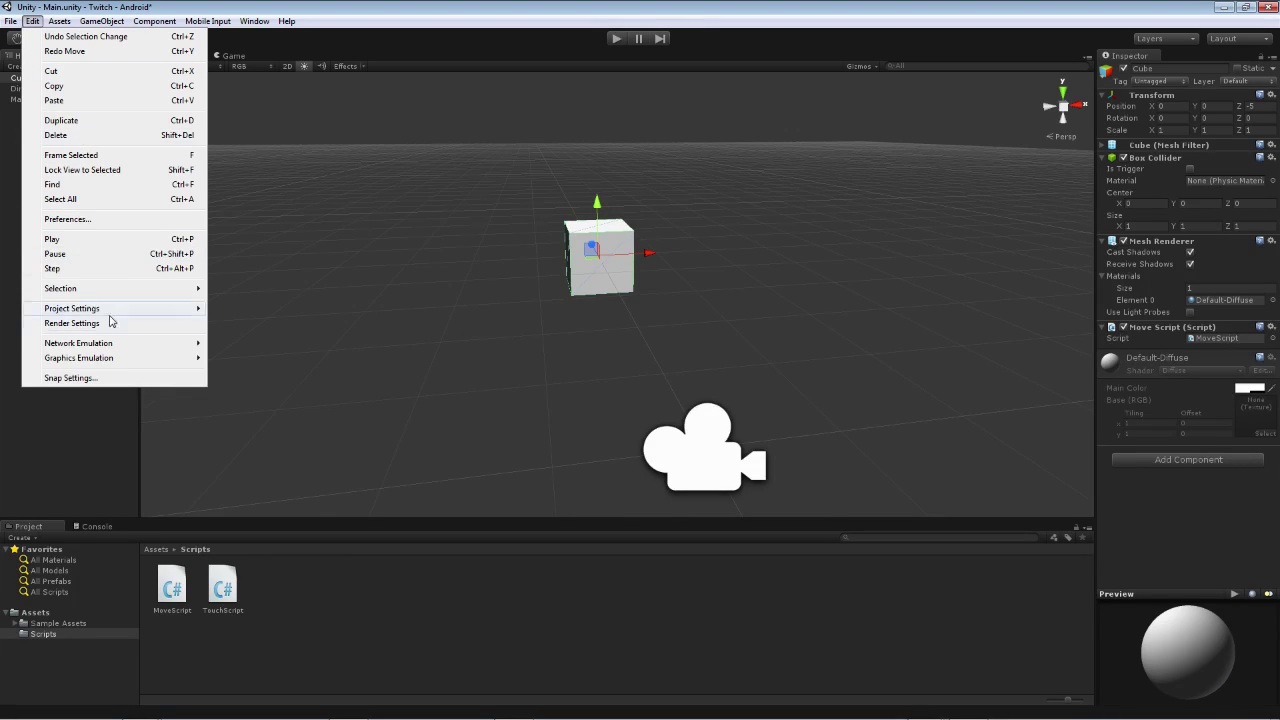
mouse_move(117, 309)
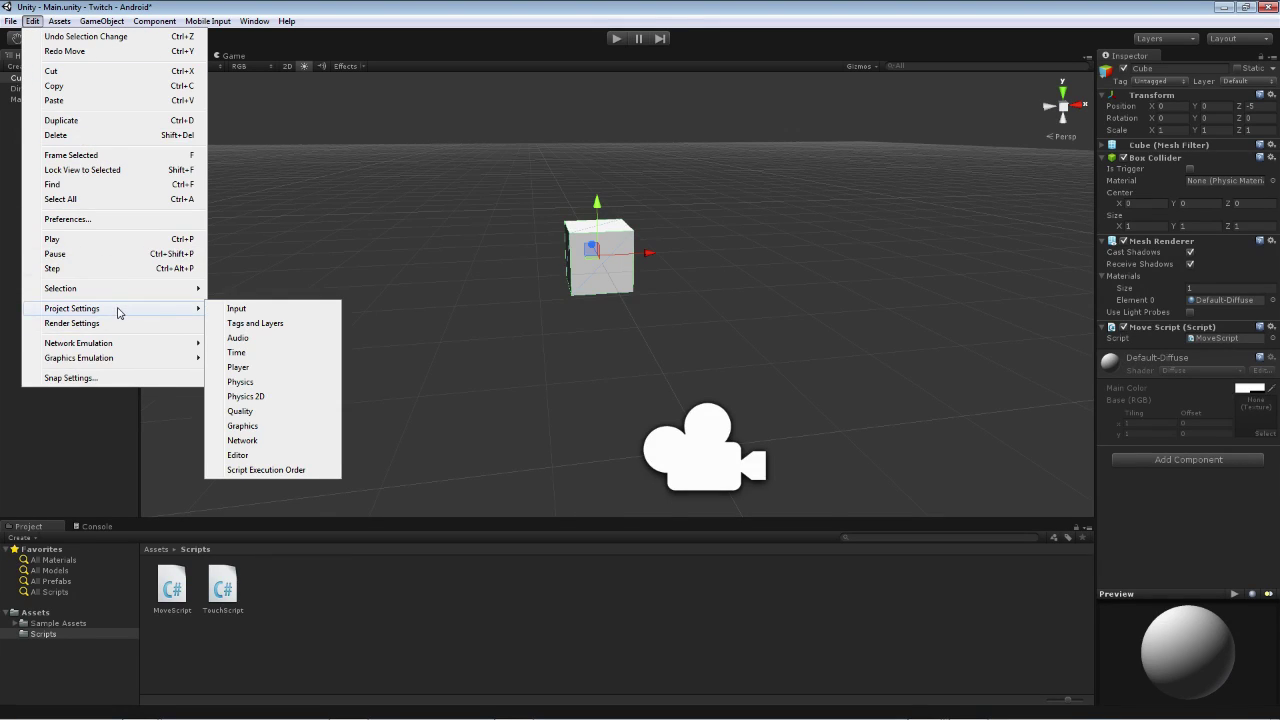
left_click(272, 368)
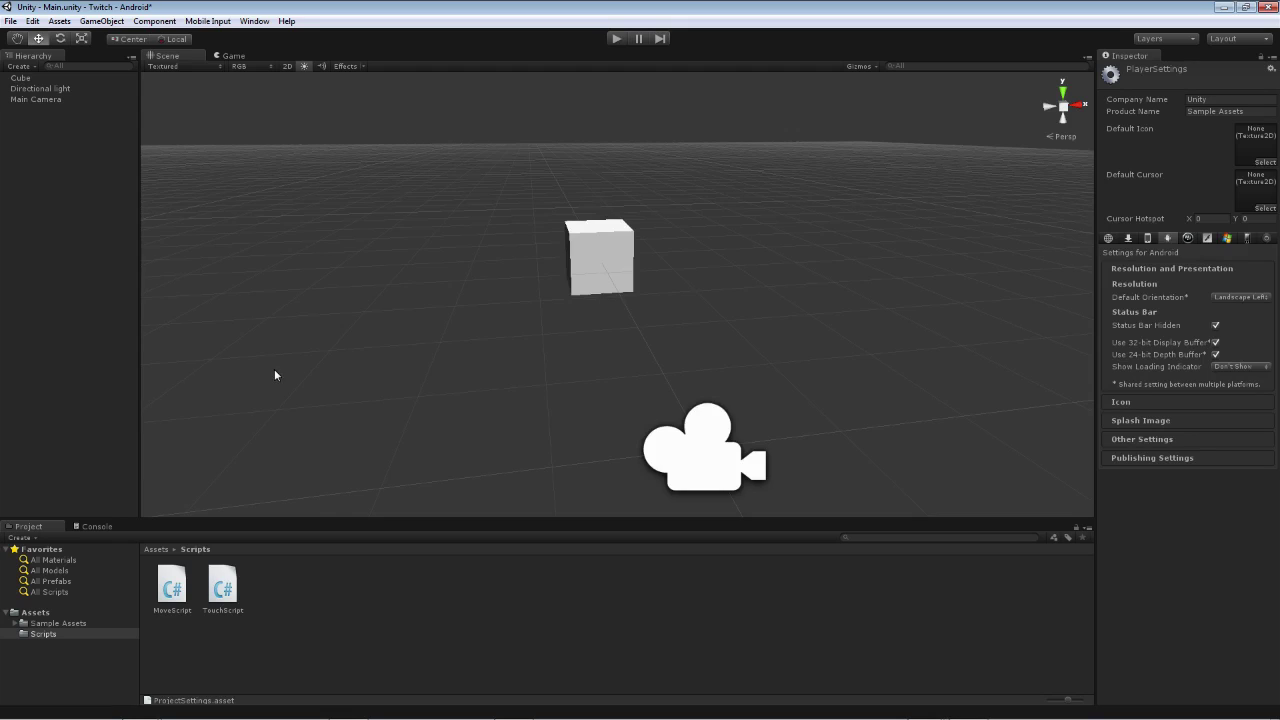
left_click(1149, 240)
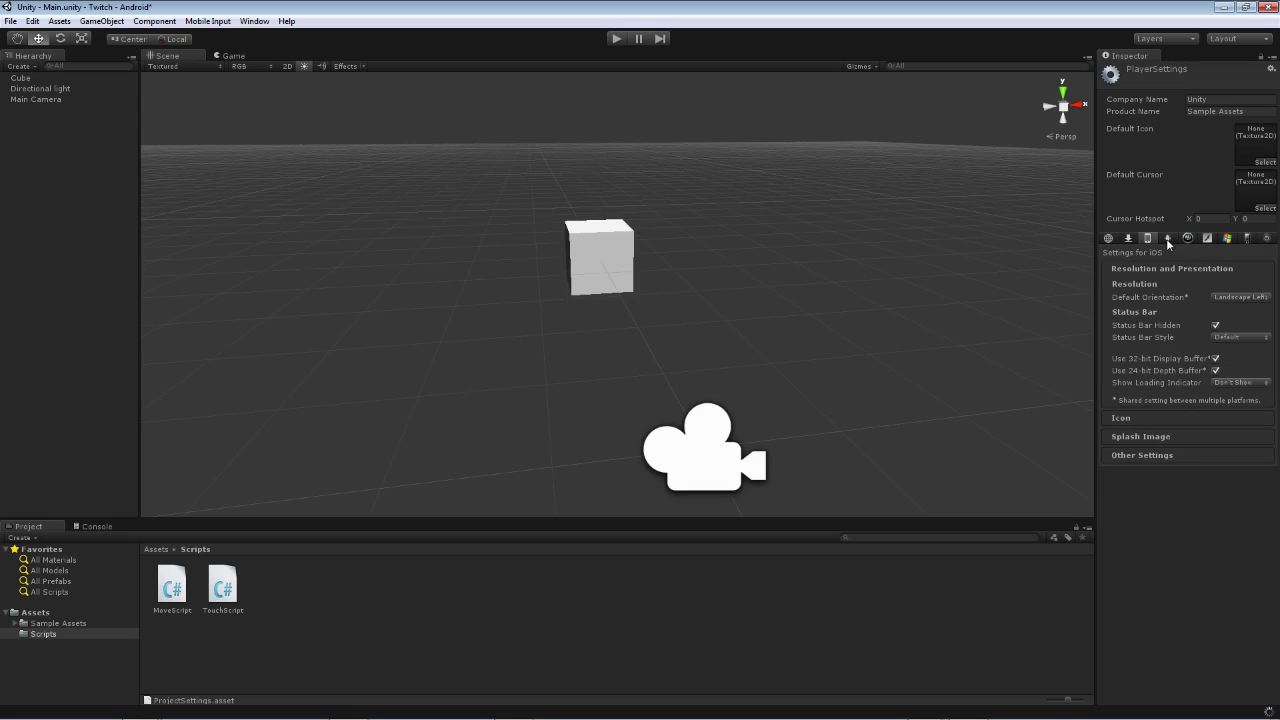
left_click(1167, 240)
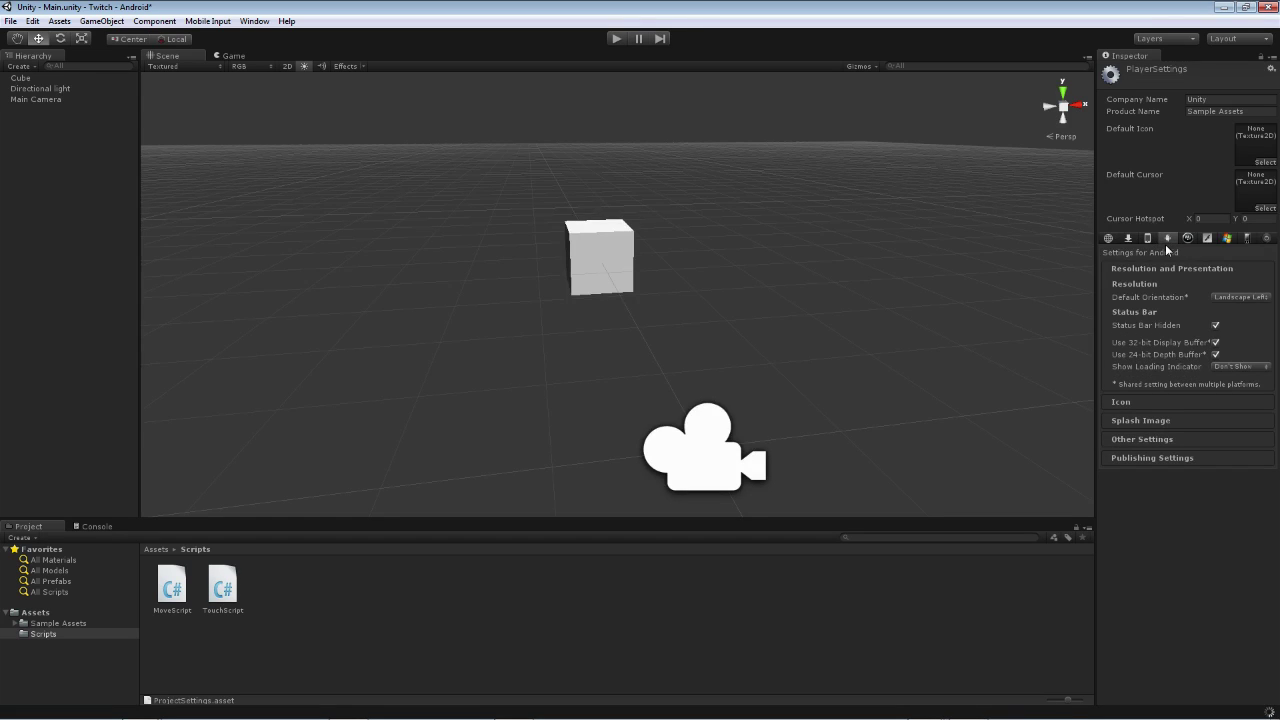
Try Portrait, Portrait Upside Down and Landscape Right as the default orientation for Android
left_click(1228, 302)
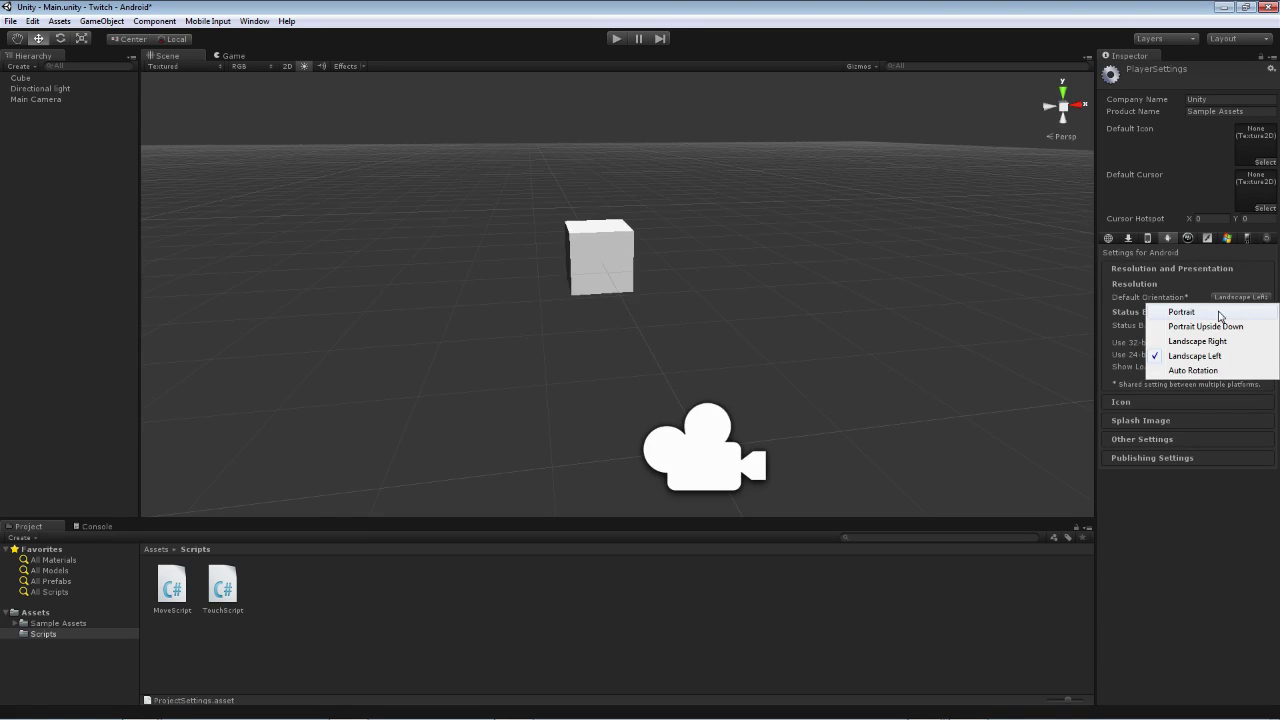
left_click(1235, 311)
left_click(1238, 300)
left_click(1228, 327)
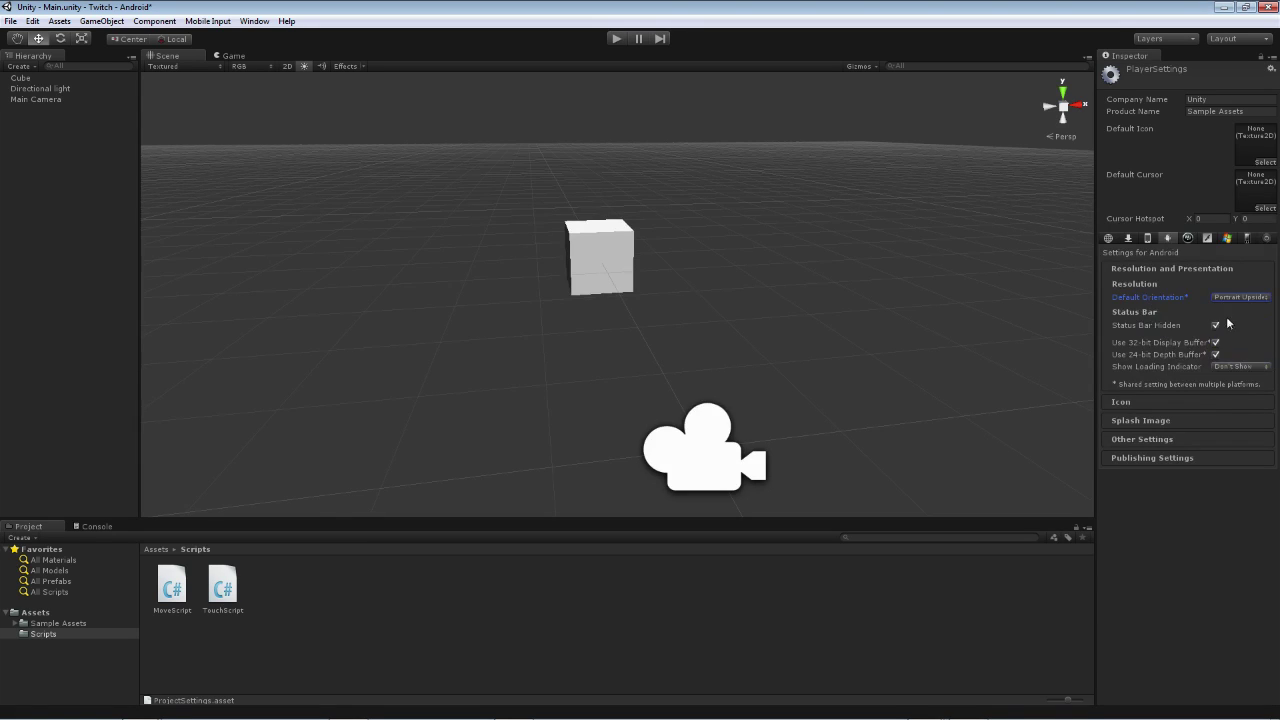
left_click(1234, 297)
left_click(1212, 341)
Set the default orientation to Auto Rotation and disallow Portrait Upside Down and Landscape Right, keeping the status bar hidden
left_click(1236, 300)
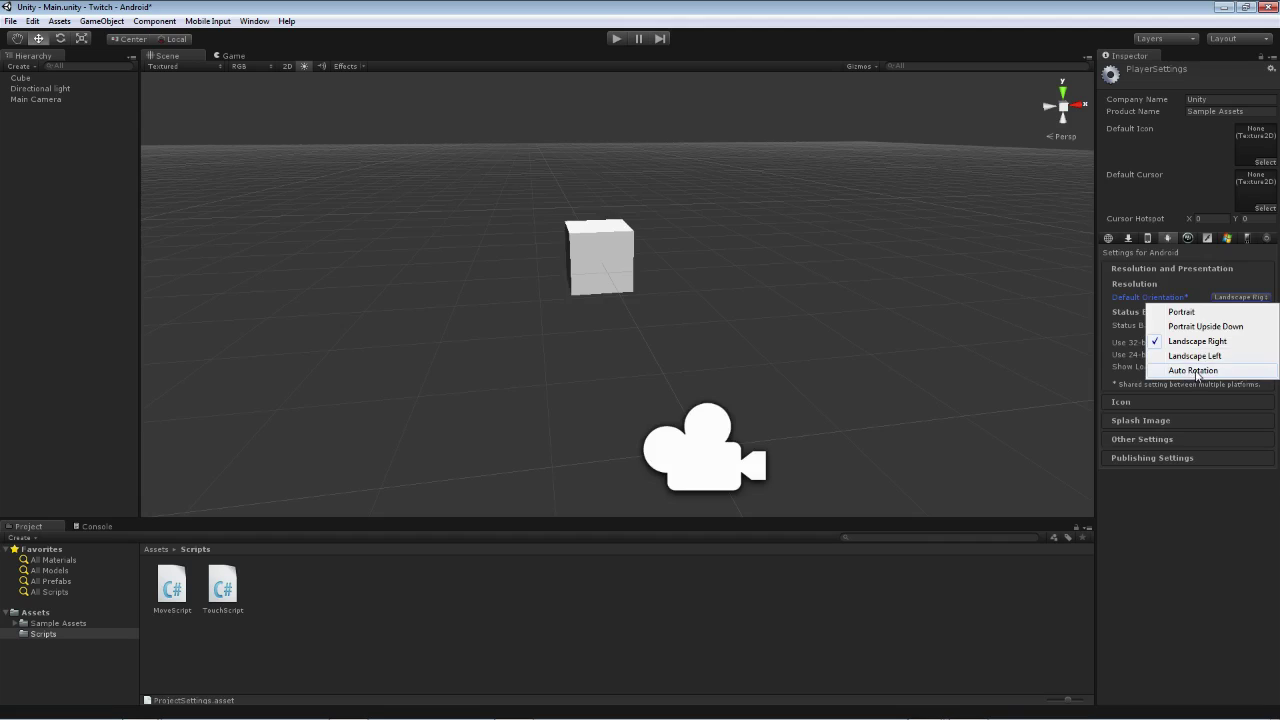
left_click(1195, 370)
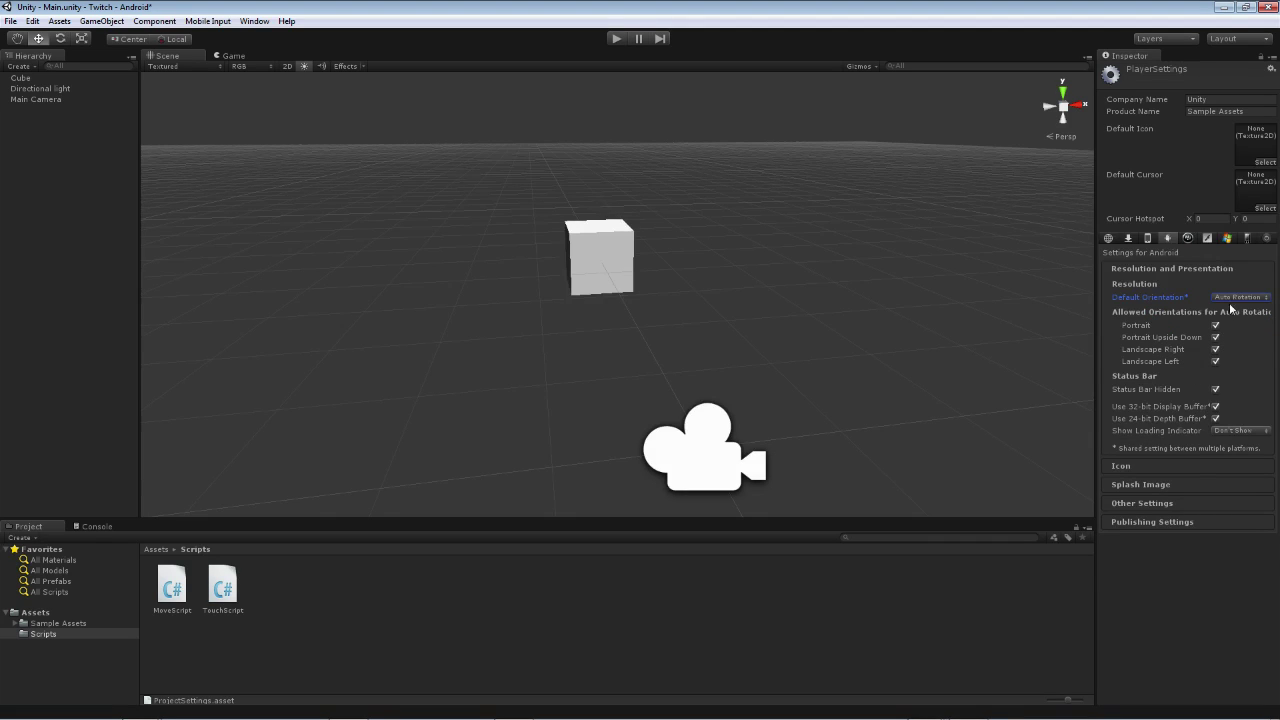
left_click(1216, 337)
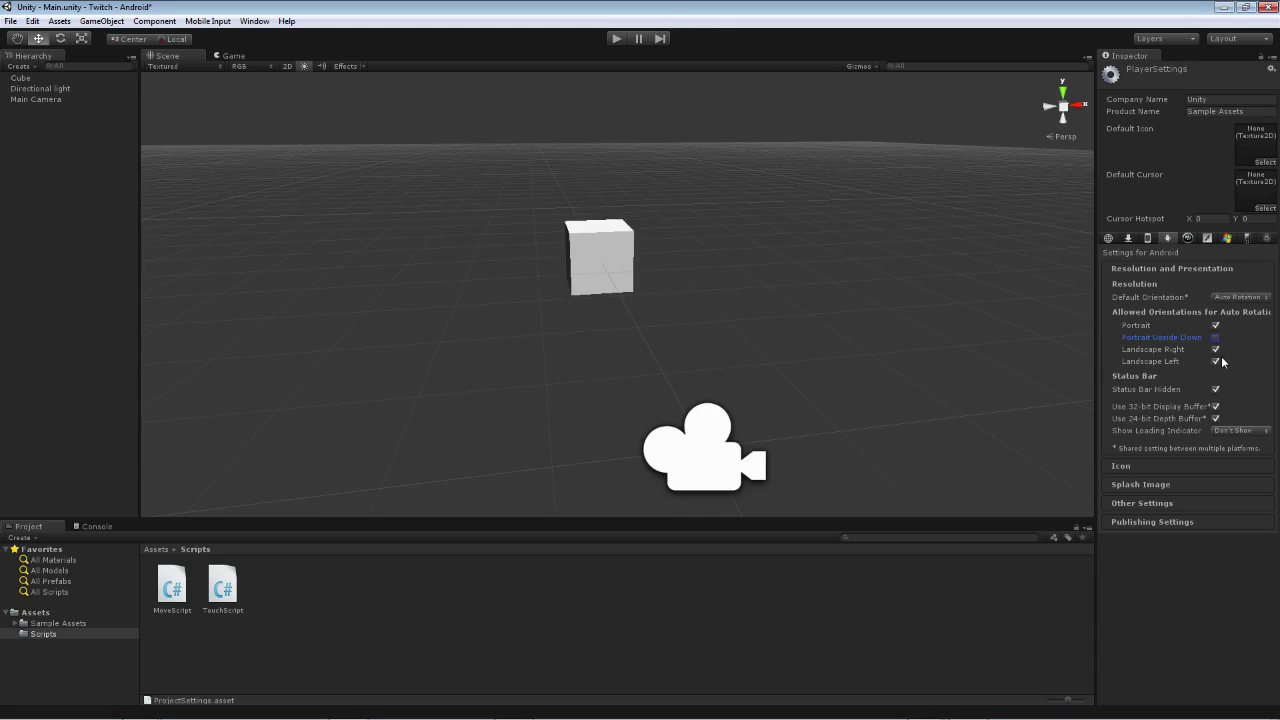
left_click(1216, 349)
left_click(1215, 389)
left_click(1215, 389)
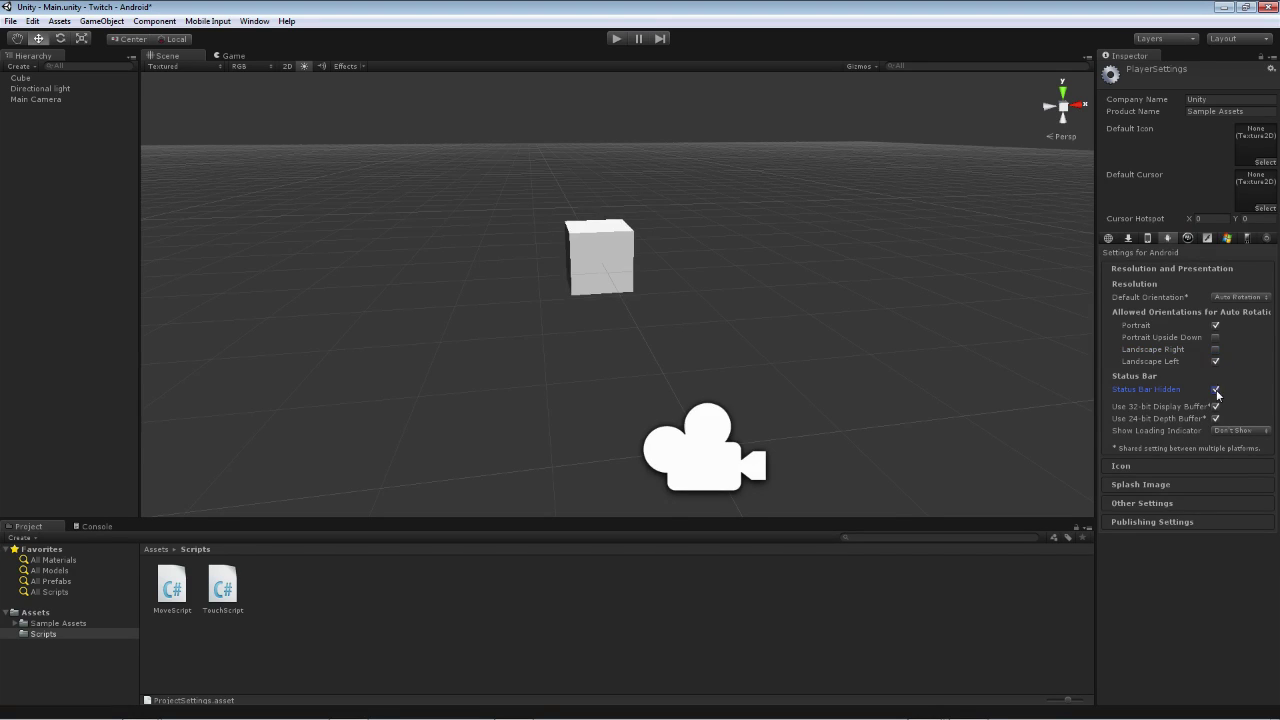
Set the default orientation to Landscape Left
left_click(1228, 298)
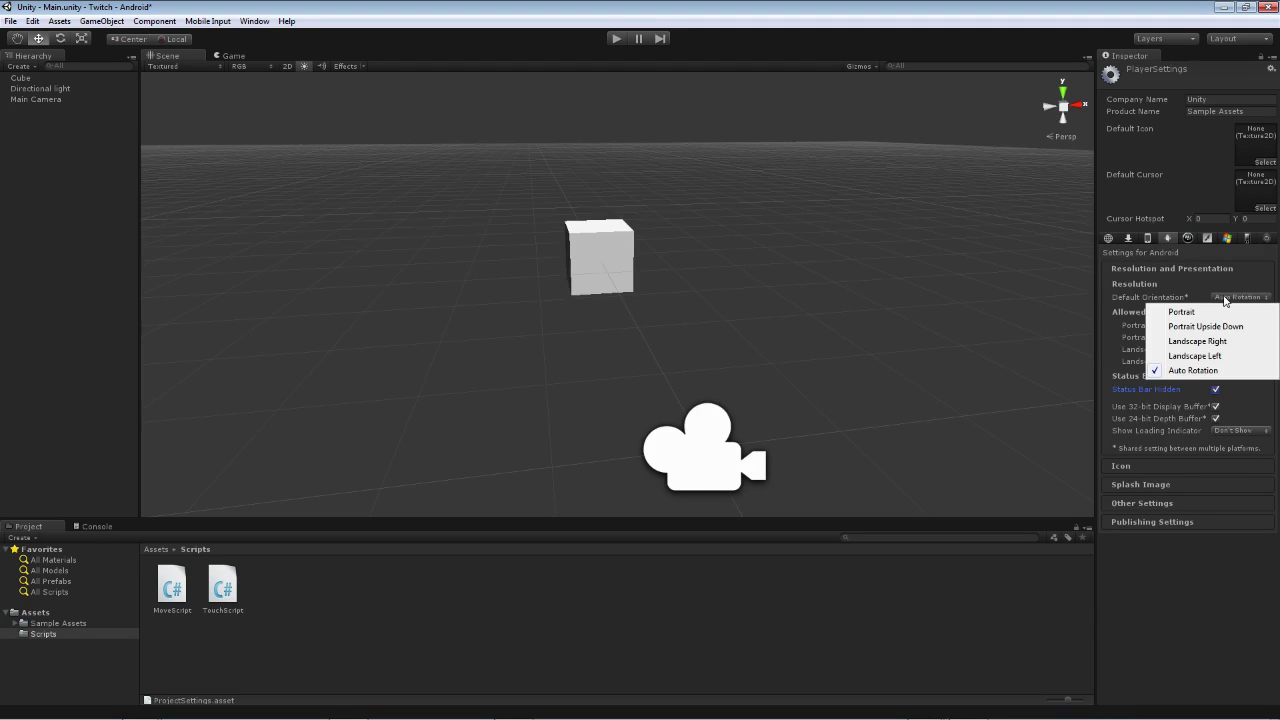
left_click(1208, 355)
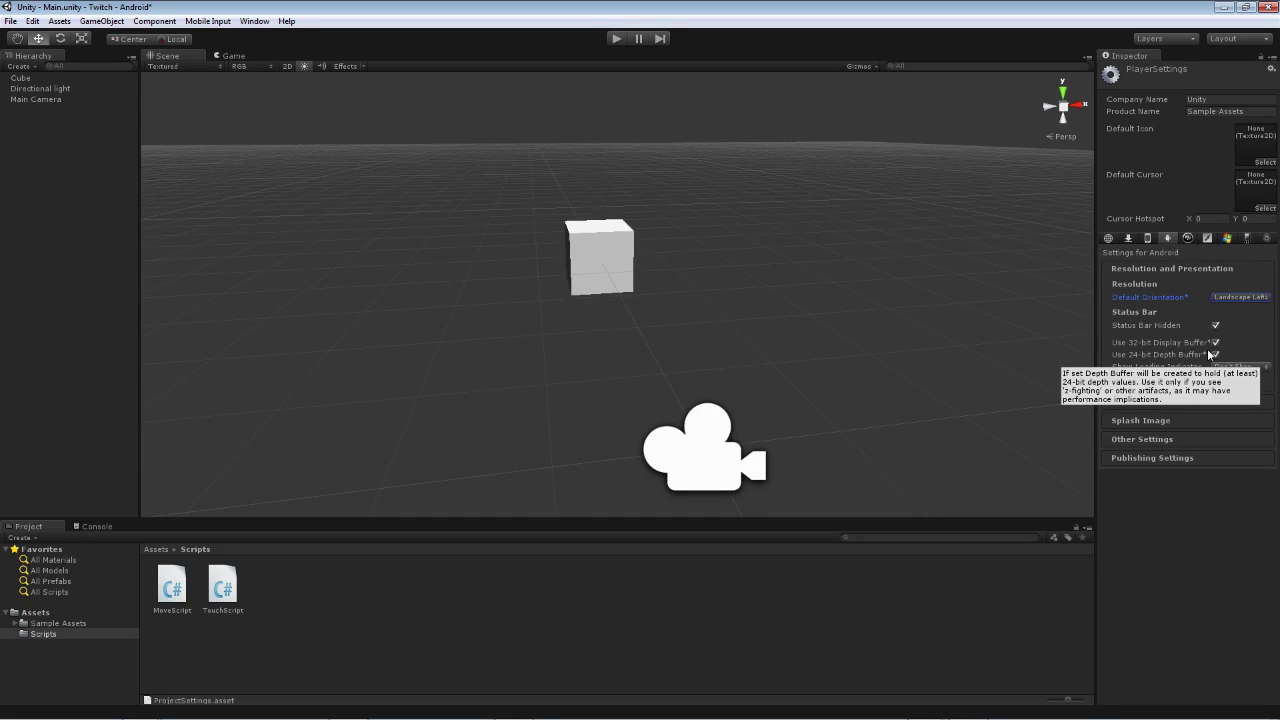
Examine the aspect ratio and resolution choices of the Game view, and return to the Scene view
left_click(229, 56)
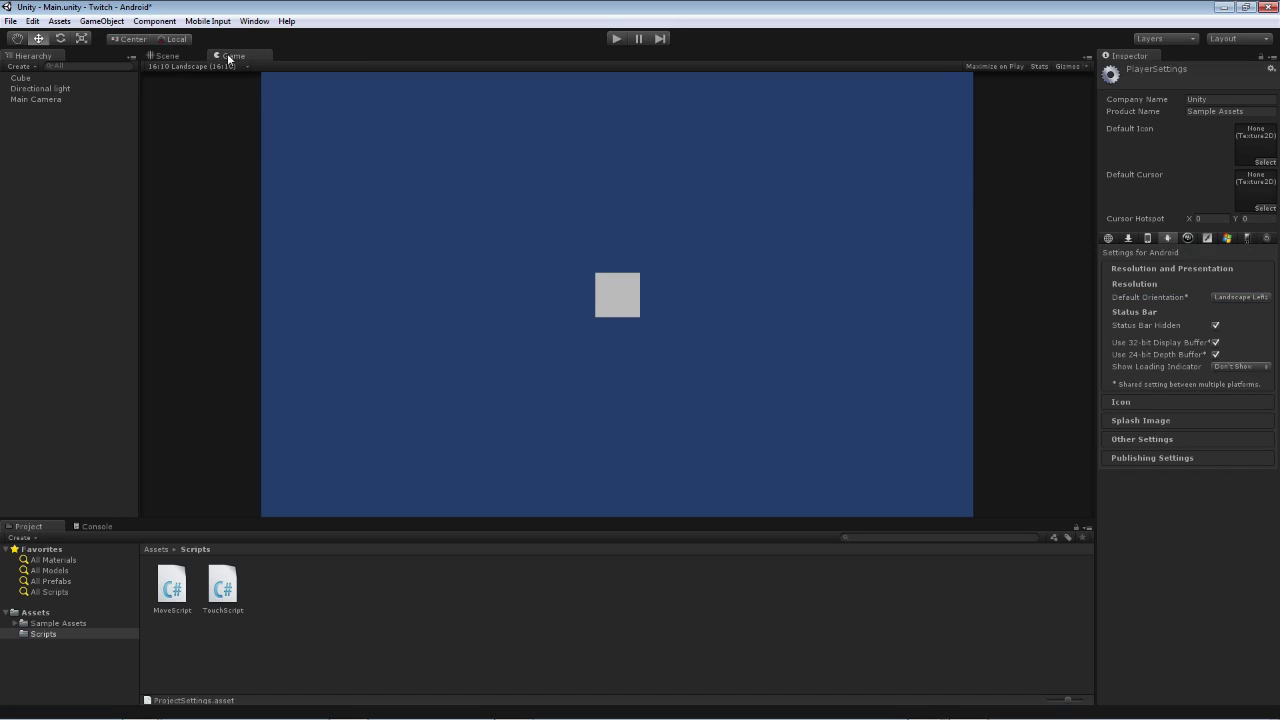
left_click(202, 66)
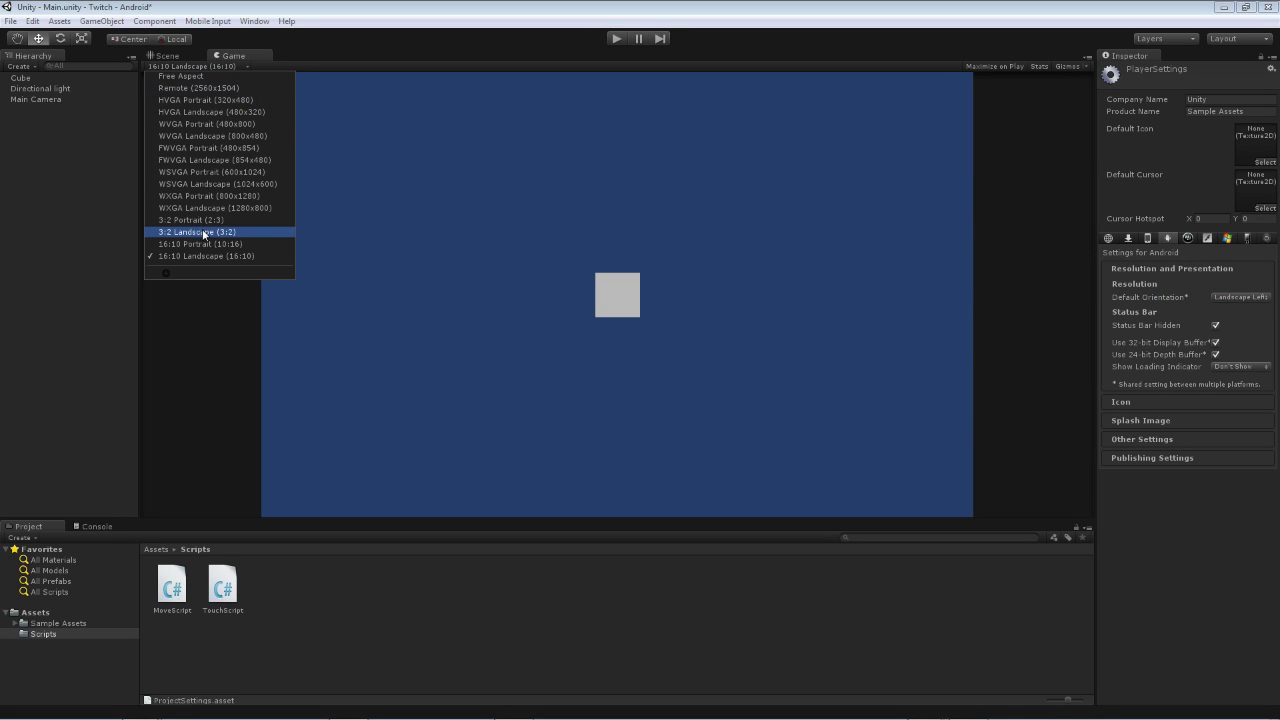
left_click(166, 56)
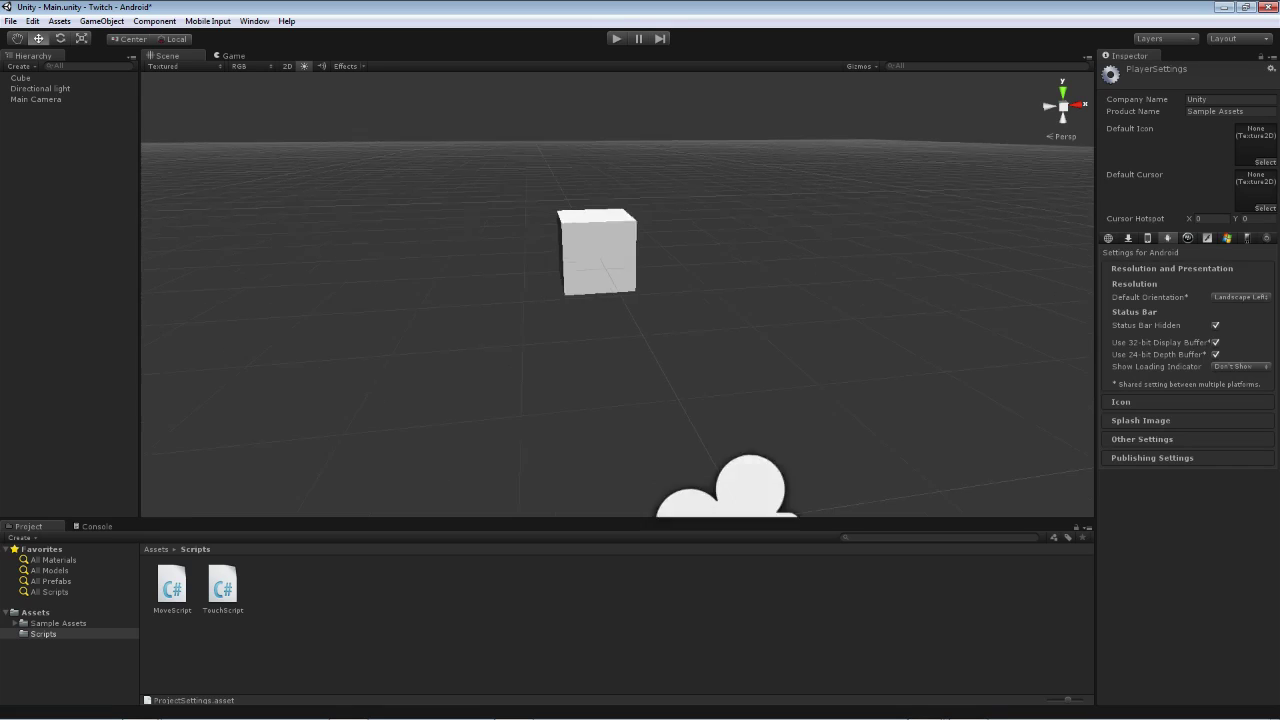
scroll(617, 295, "down", 2)
key("alt+Tab")
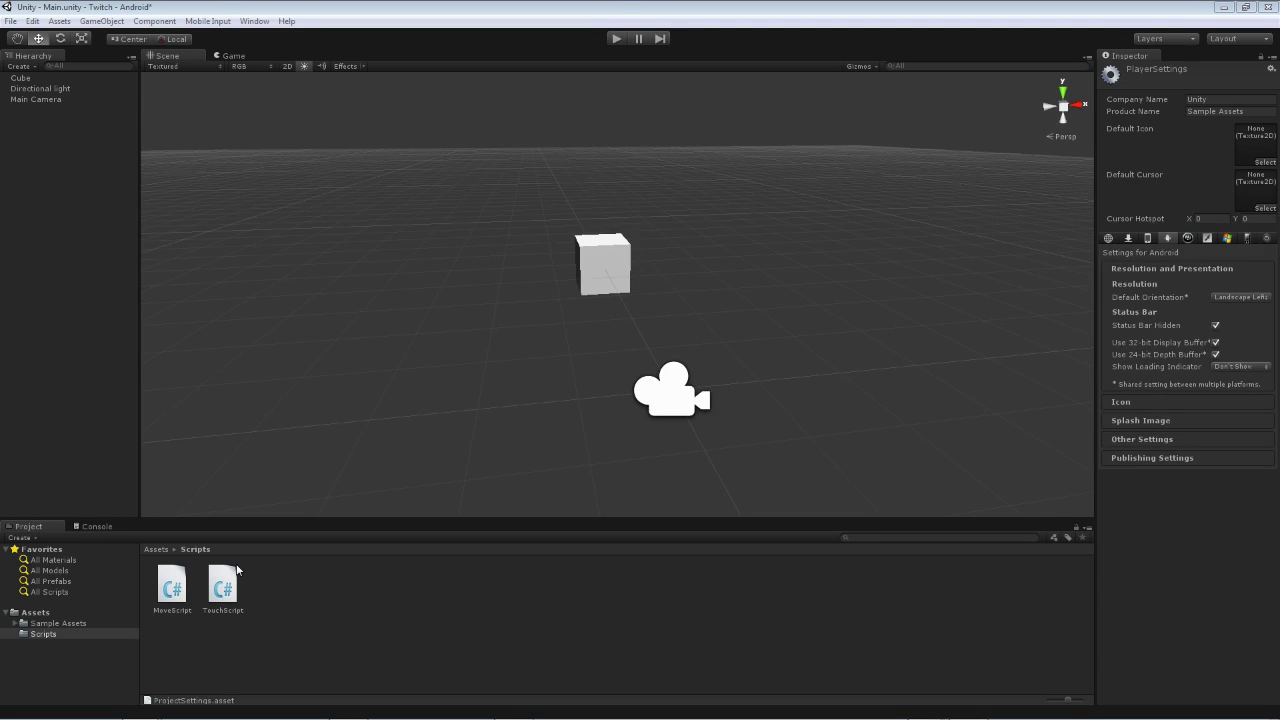
Create a C# script named AccelScript in the Scripts folder and open it in MonoDevelop
right_click(308, 600)
mouse_move(417, 389)
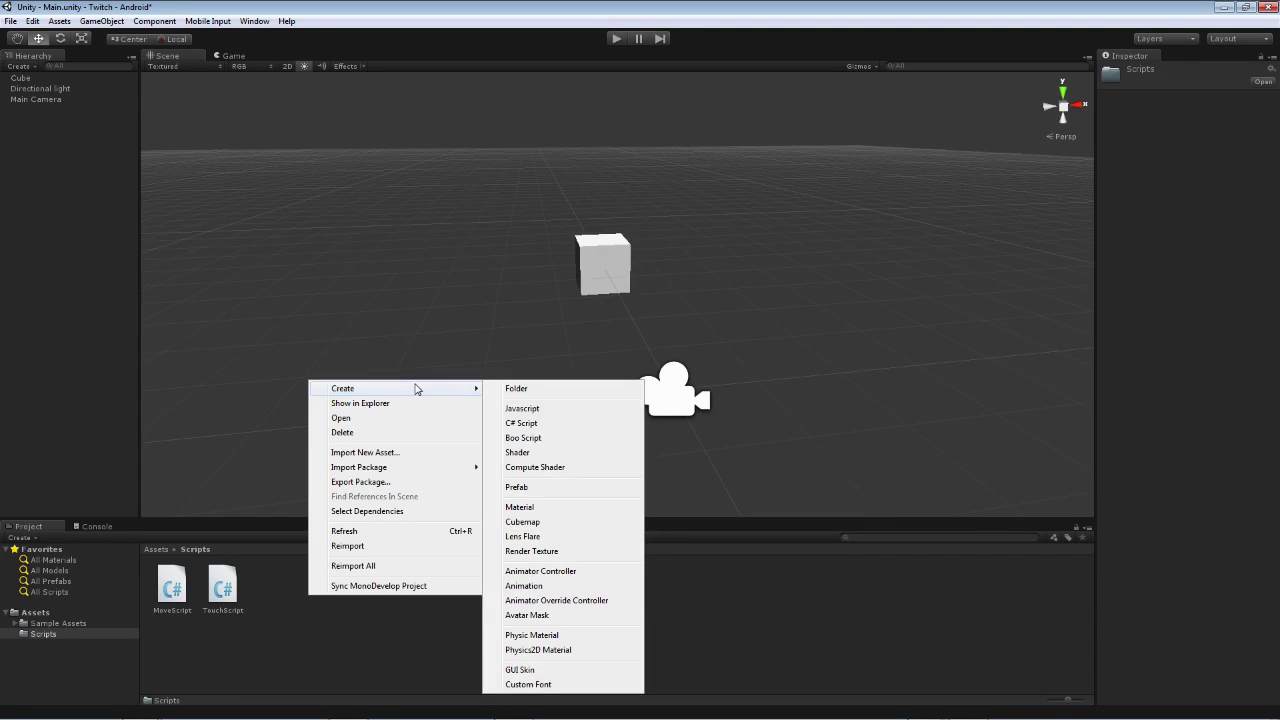
left_click(522, 423)
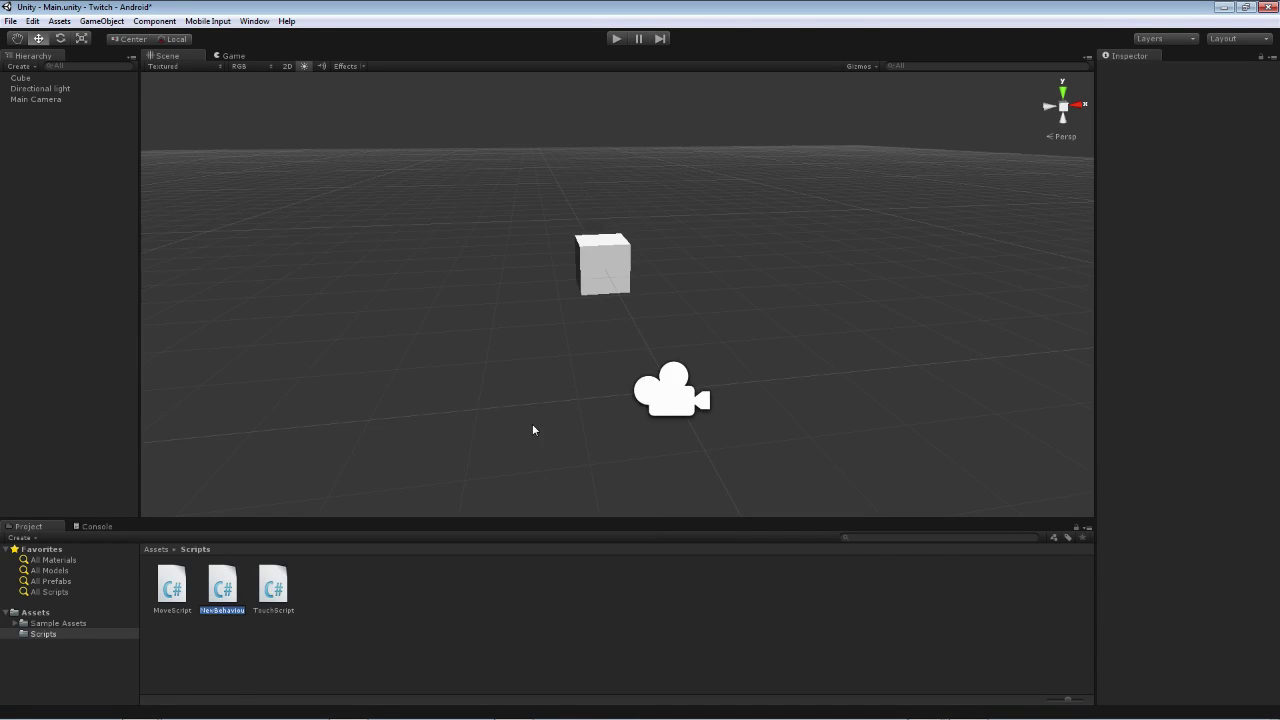
type("AccelScript")
key("Return")
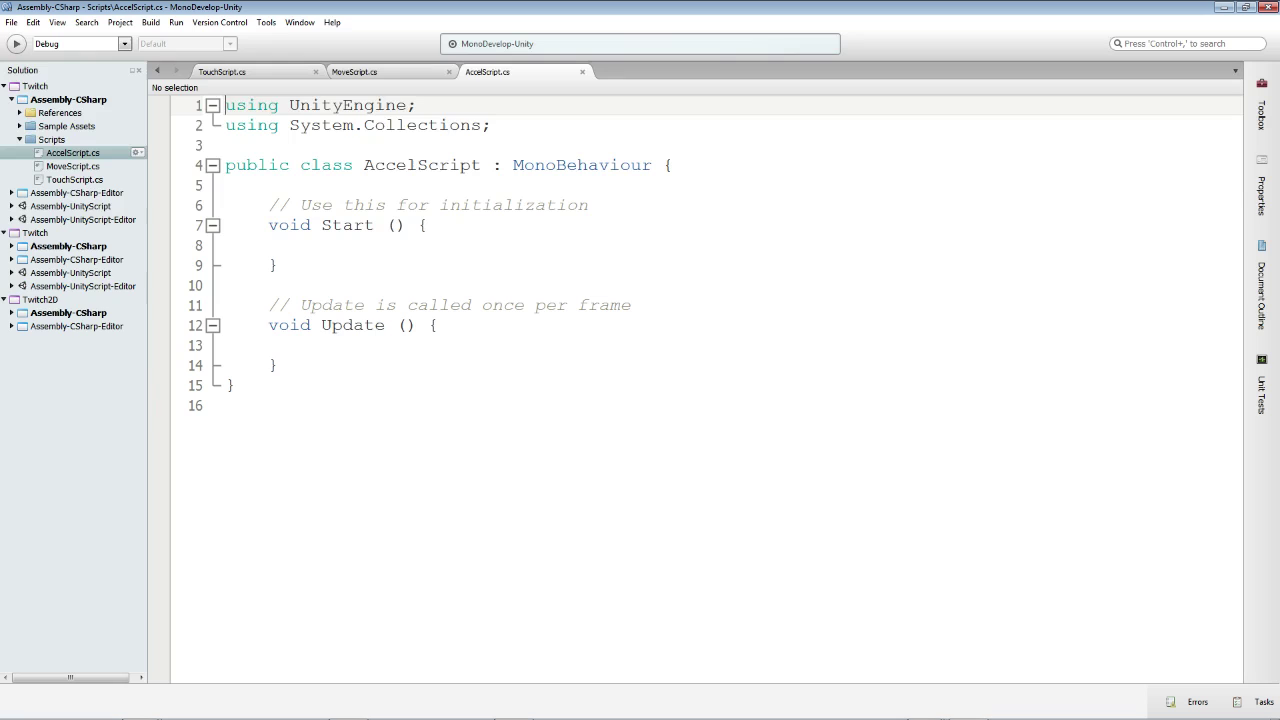
Delete the Start method and template comments from AccelScript and put Update's opening brace on its own line
left_click_drag(640, 305, 167, 194)
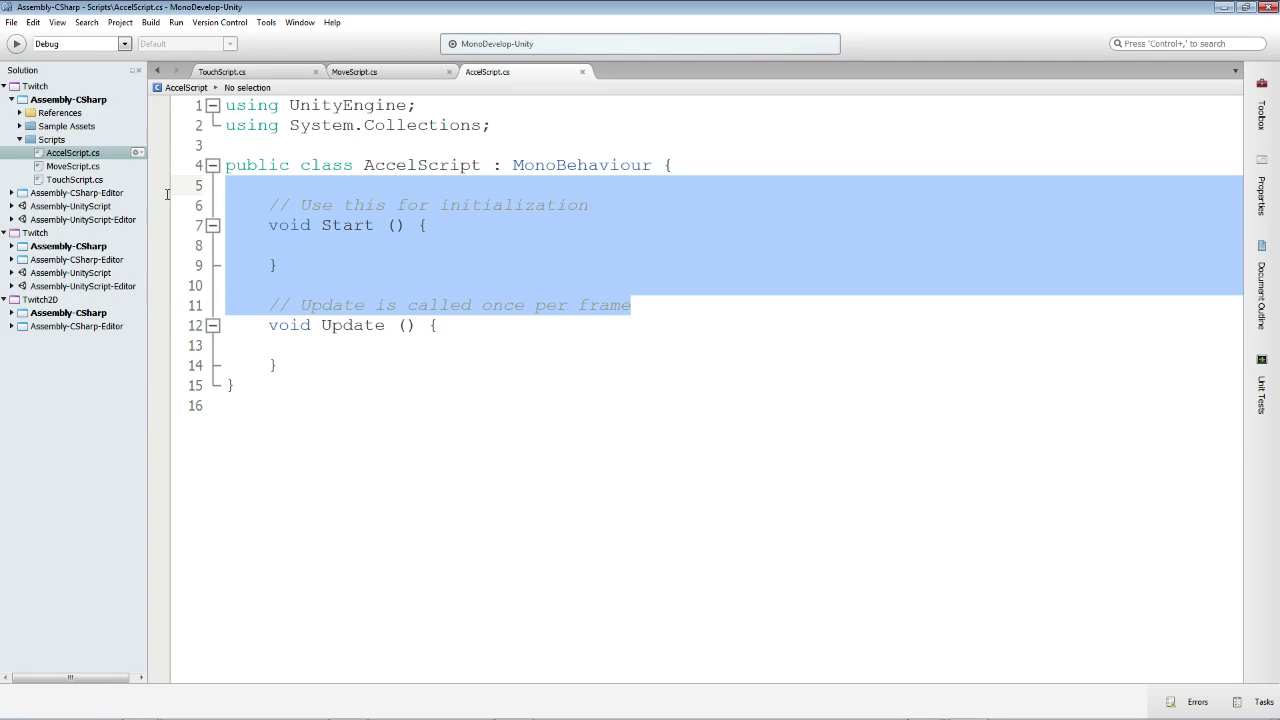
key("BackSpace")
left_click(432, 188)
key("Return")
key("Down")
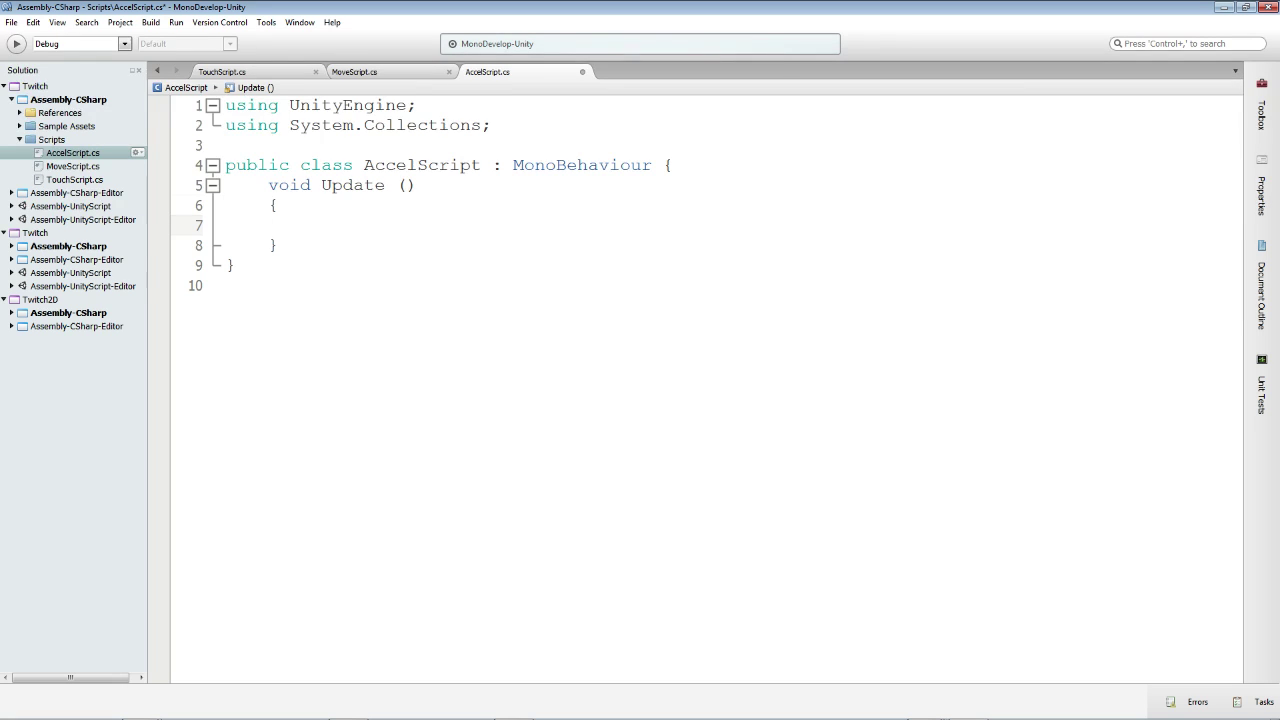
Start a transform.Translate( call inside the Update method
type("tran")
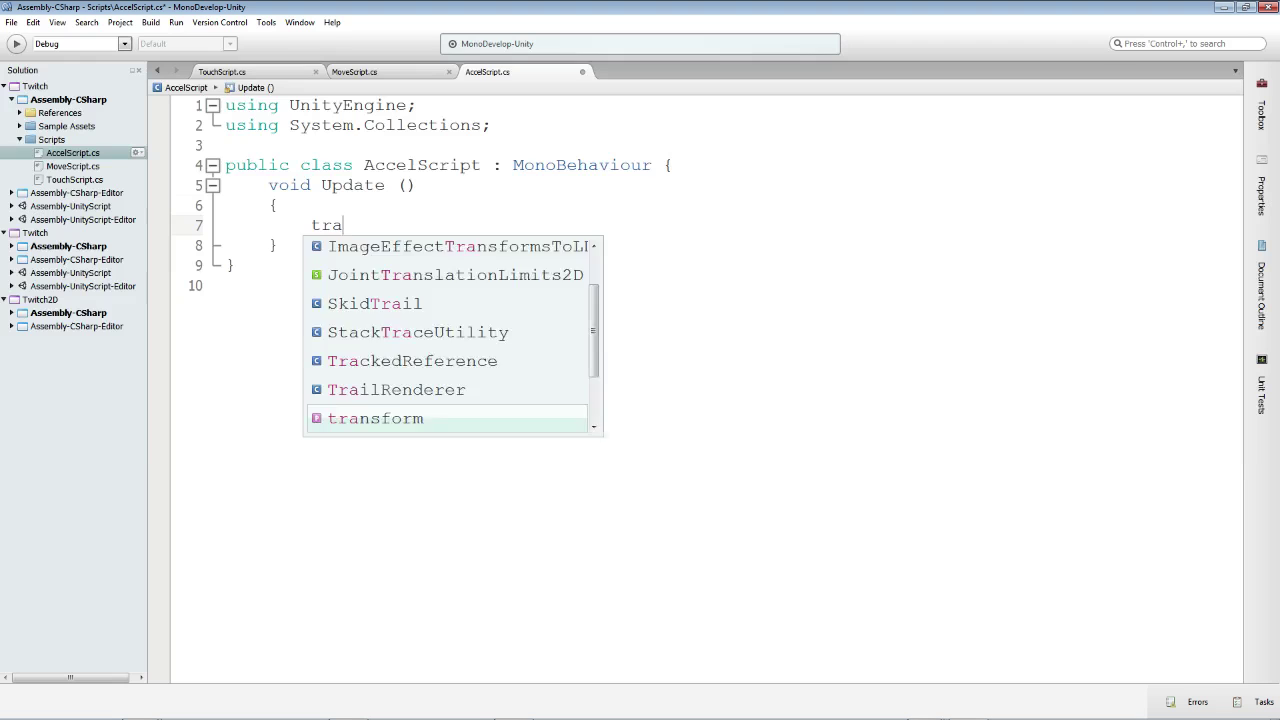
key("Return")
type(".tr")
key("Return")
key("BackSpace")
key("BackSpace")
key("BackSpace")
key("BackSpace")
key("BackSpace")
key("BackSpace")
key("BackSpace")
key("BackSpace")
key("BackSpace")
key("BackSpace")
type(".Tr")
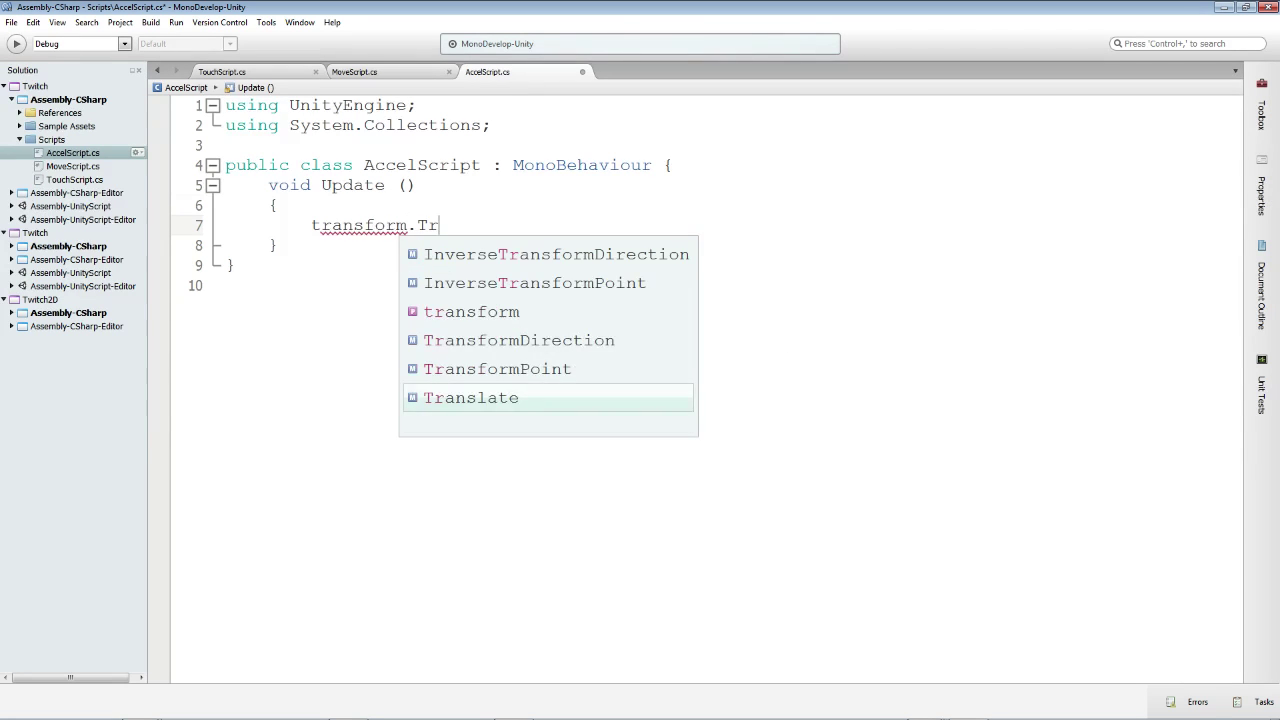
key("Return")
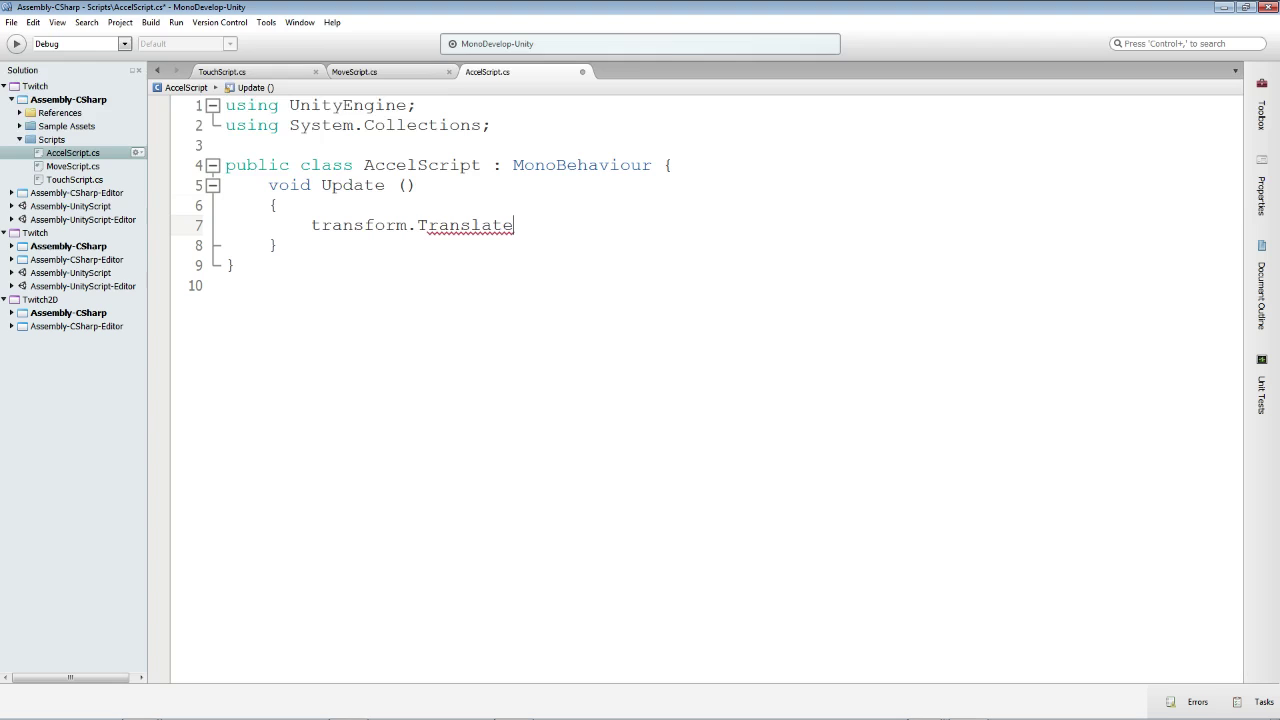
type("(")
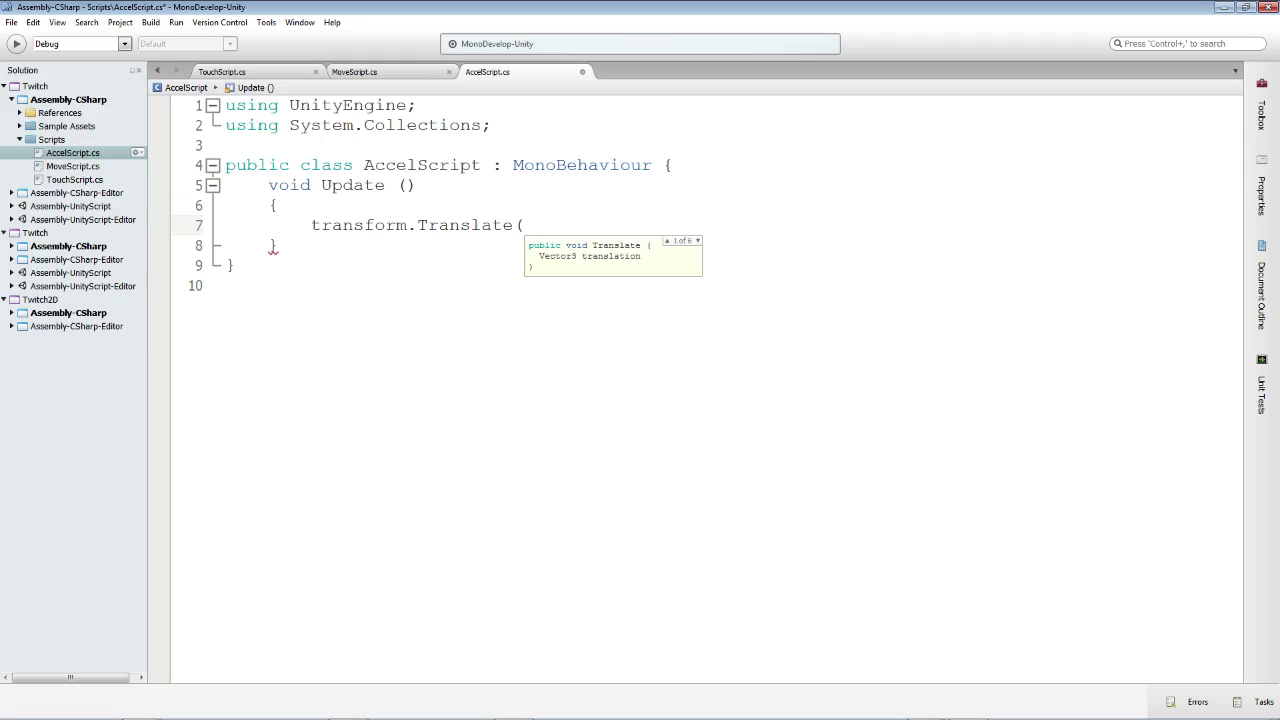
Enter Input.acceleration.x * Time.deltaTime as the first argument of the Translate call
type("Input.")
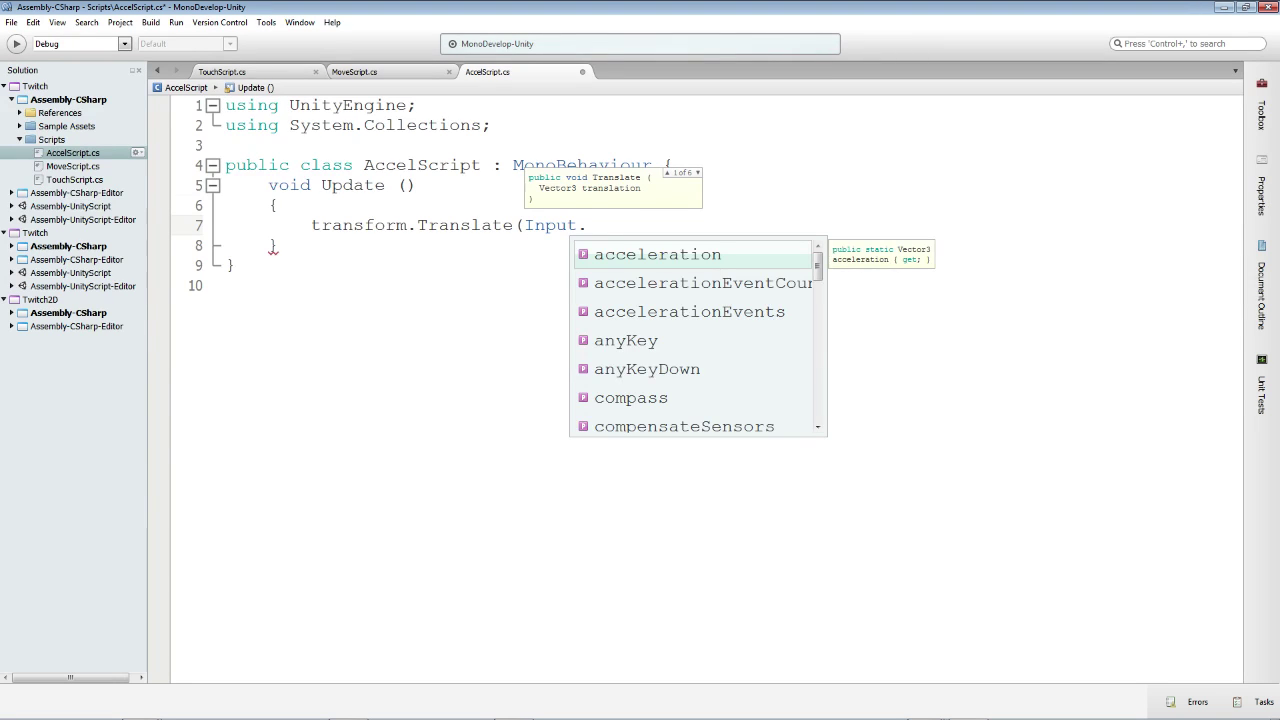
key("Return")
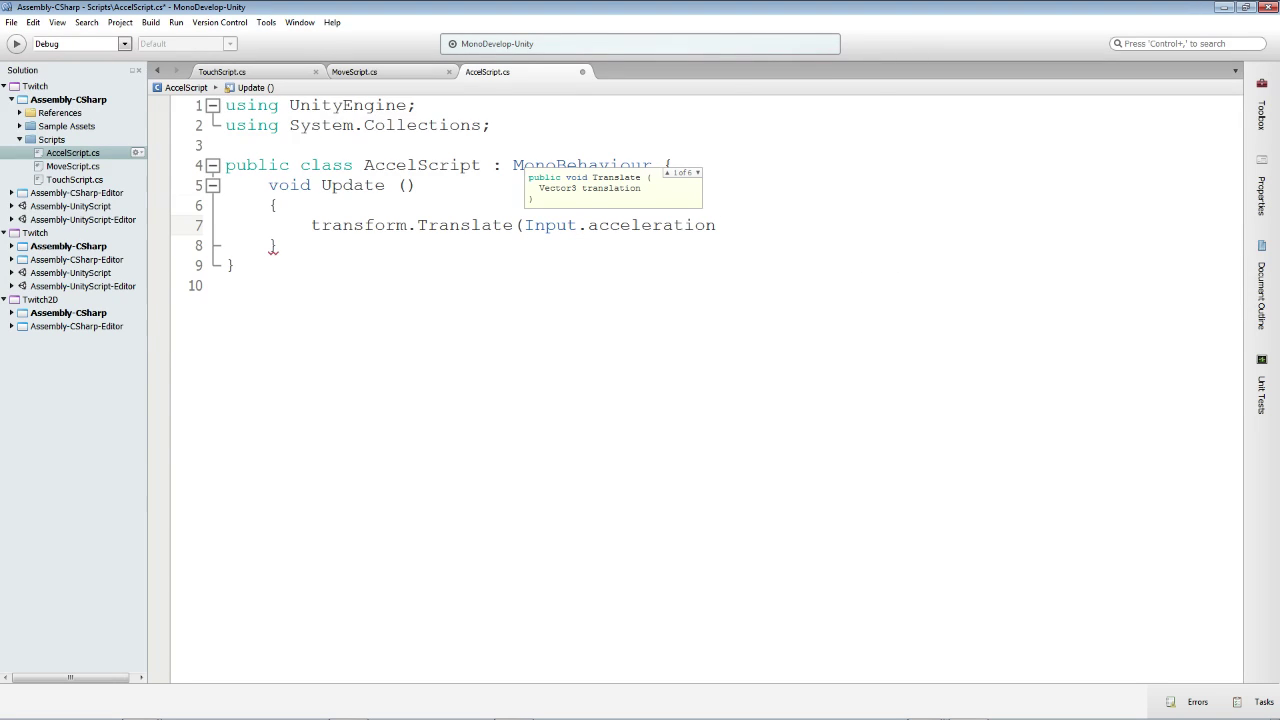
type(".x")
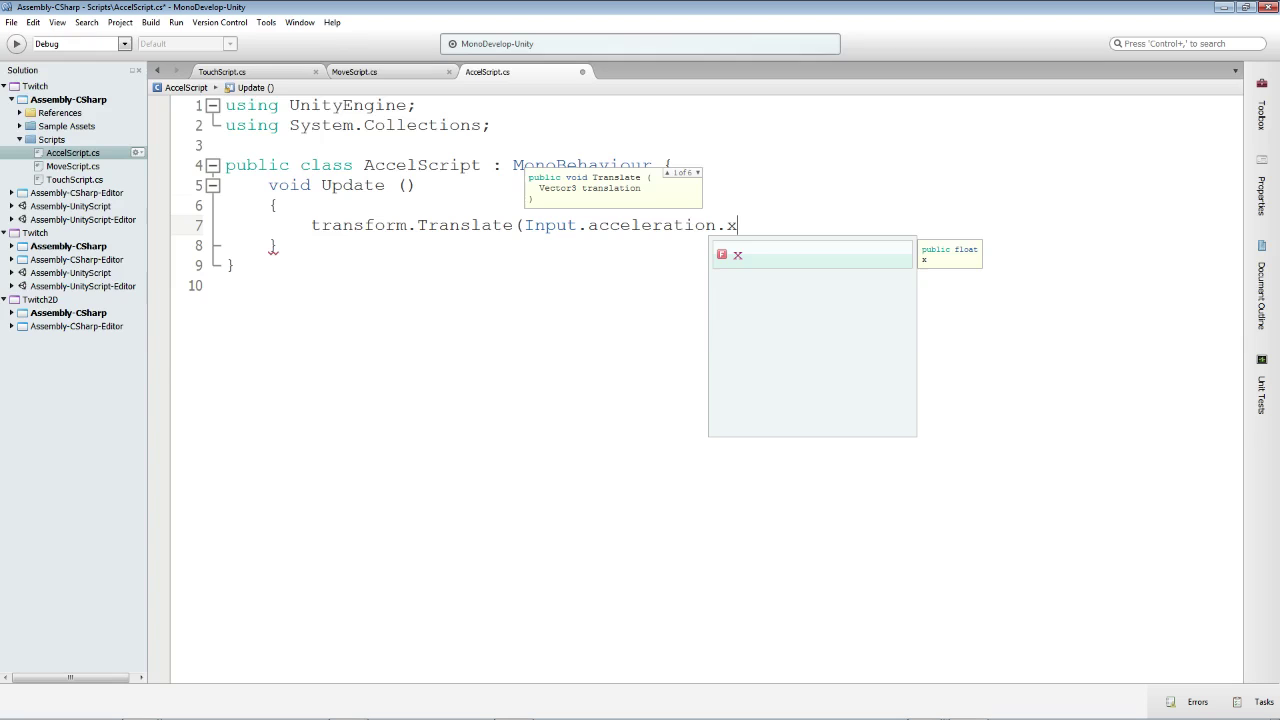
type(" *Time")
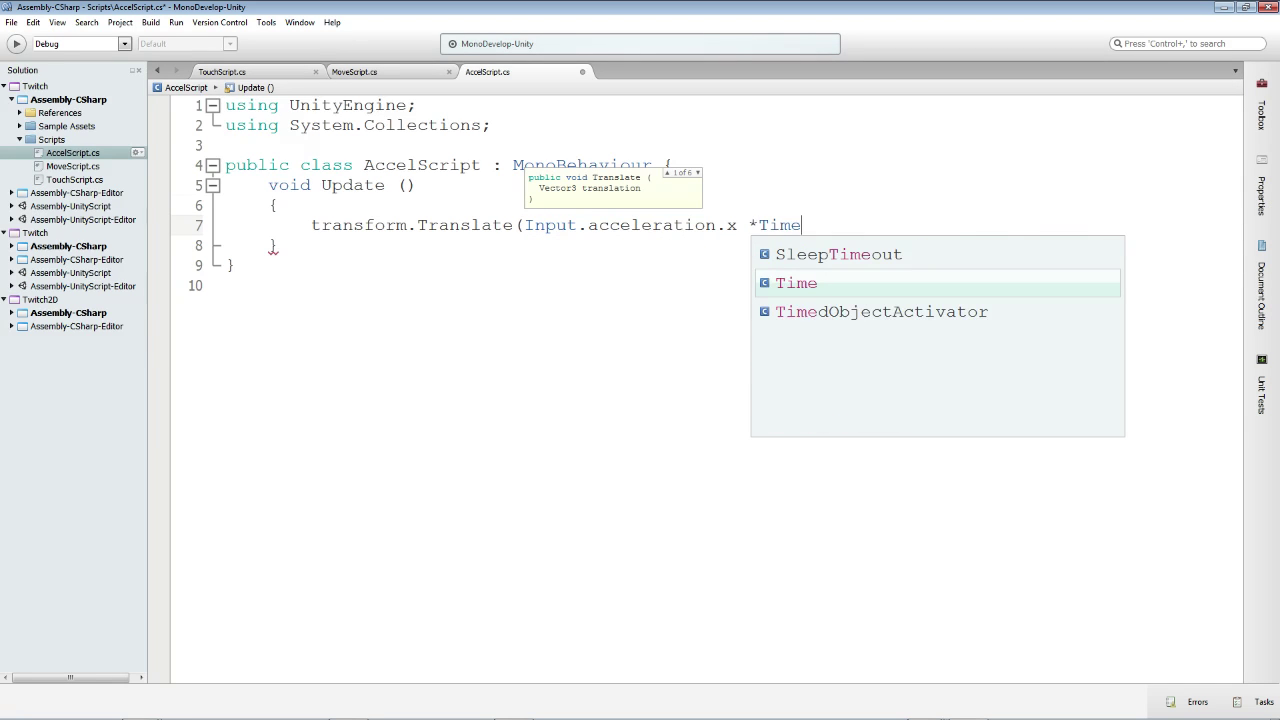
type(".d")
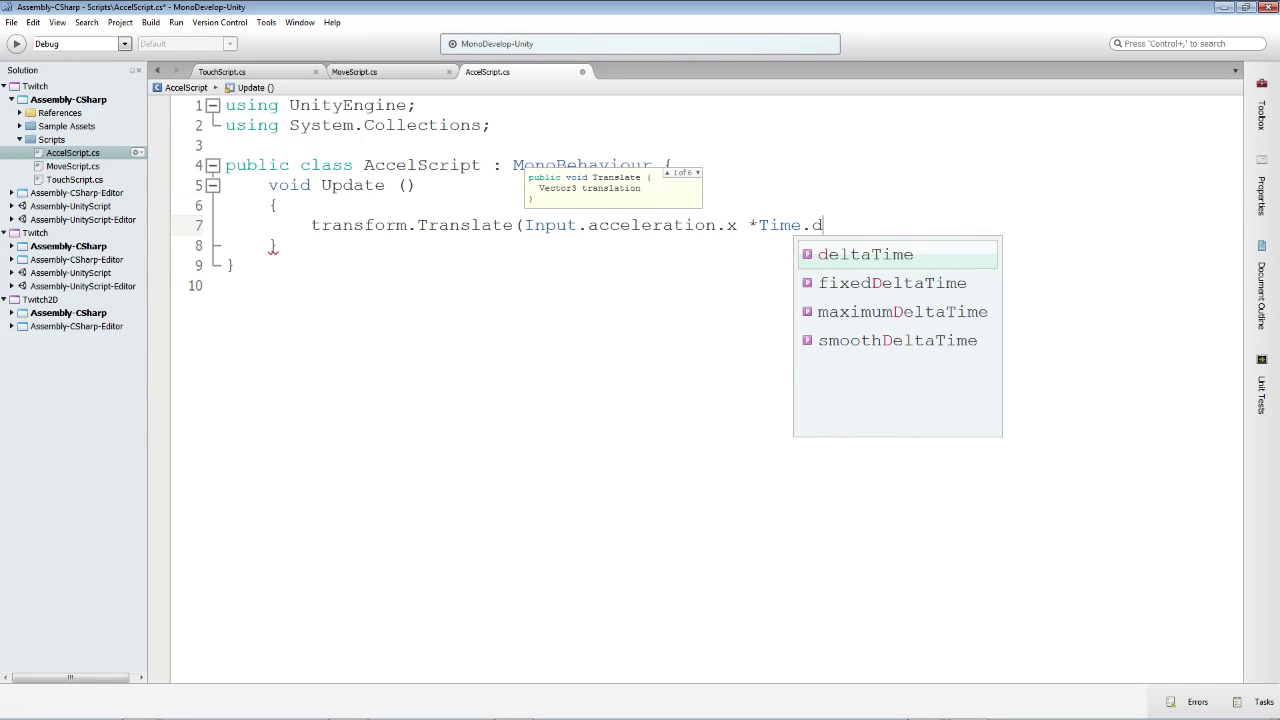
key("Return")
left_click(761, 226)
left_click(942, 229)
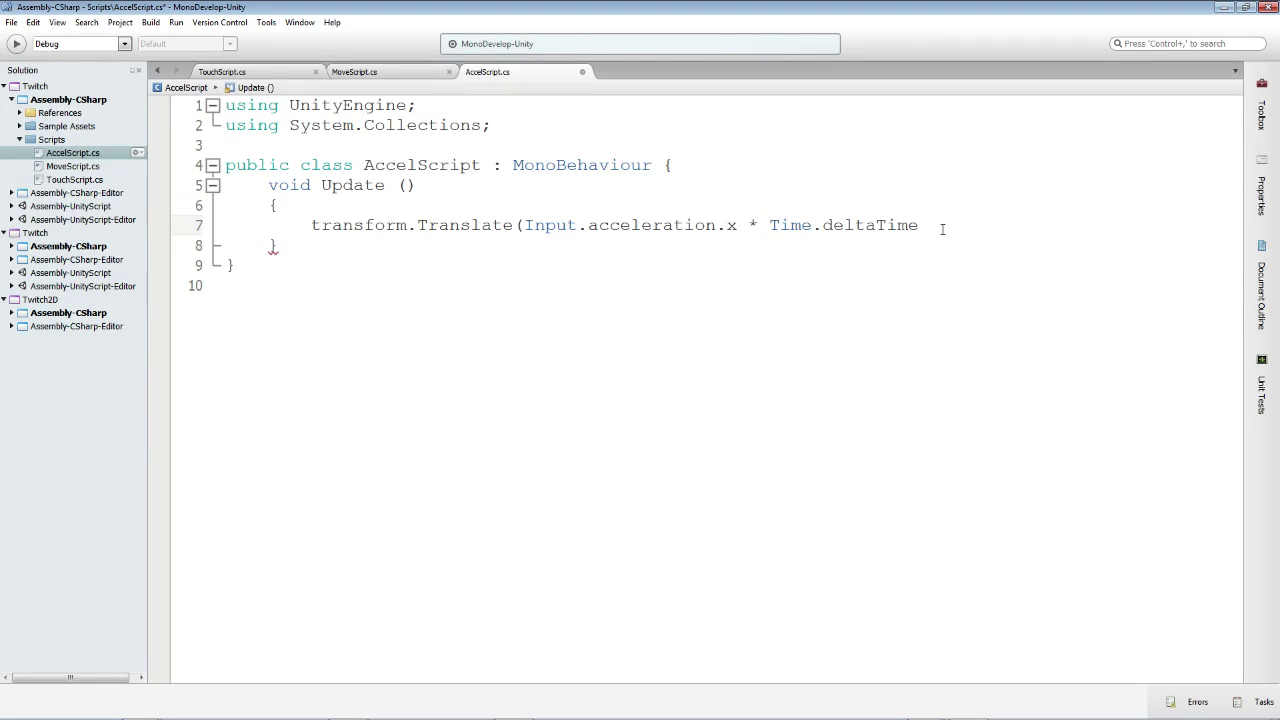
Pass 0 as the Translate call's second argument and start the third on a new line with Input's acceleration and z
type(", 0")
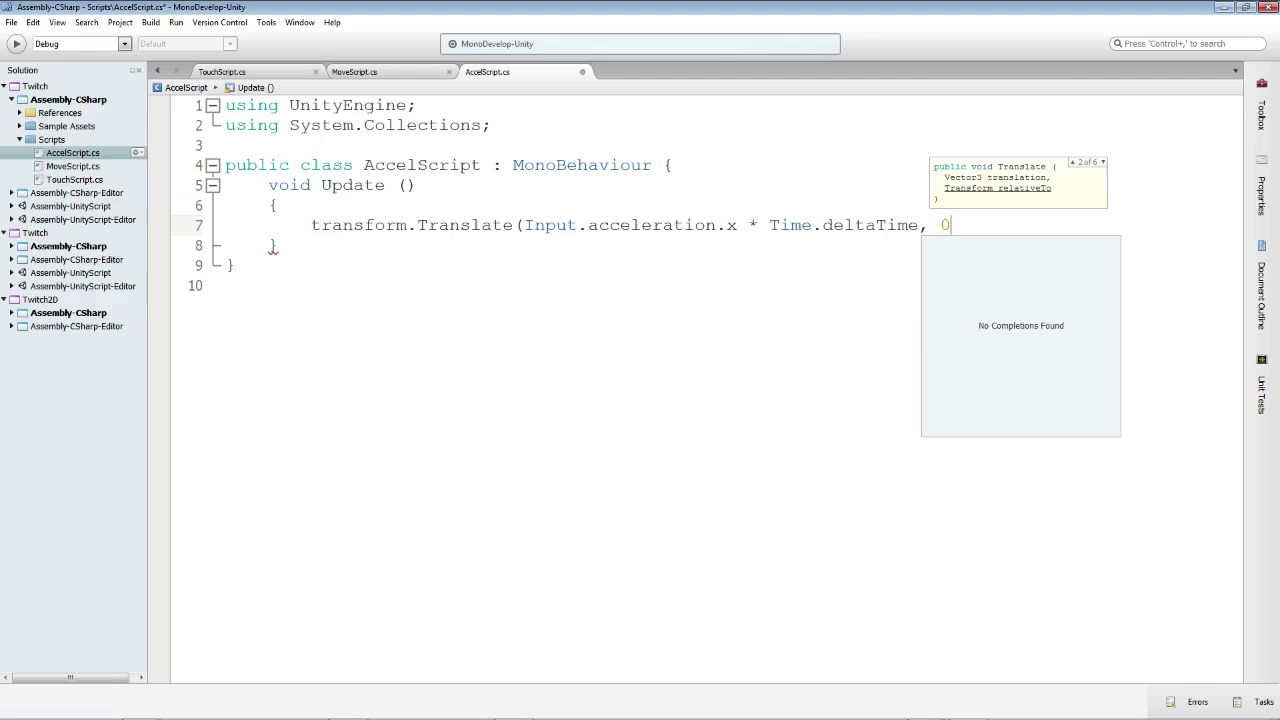
type(",")
key("Return")
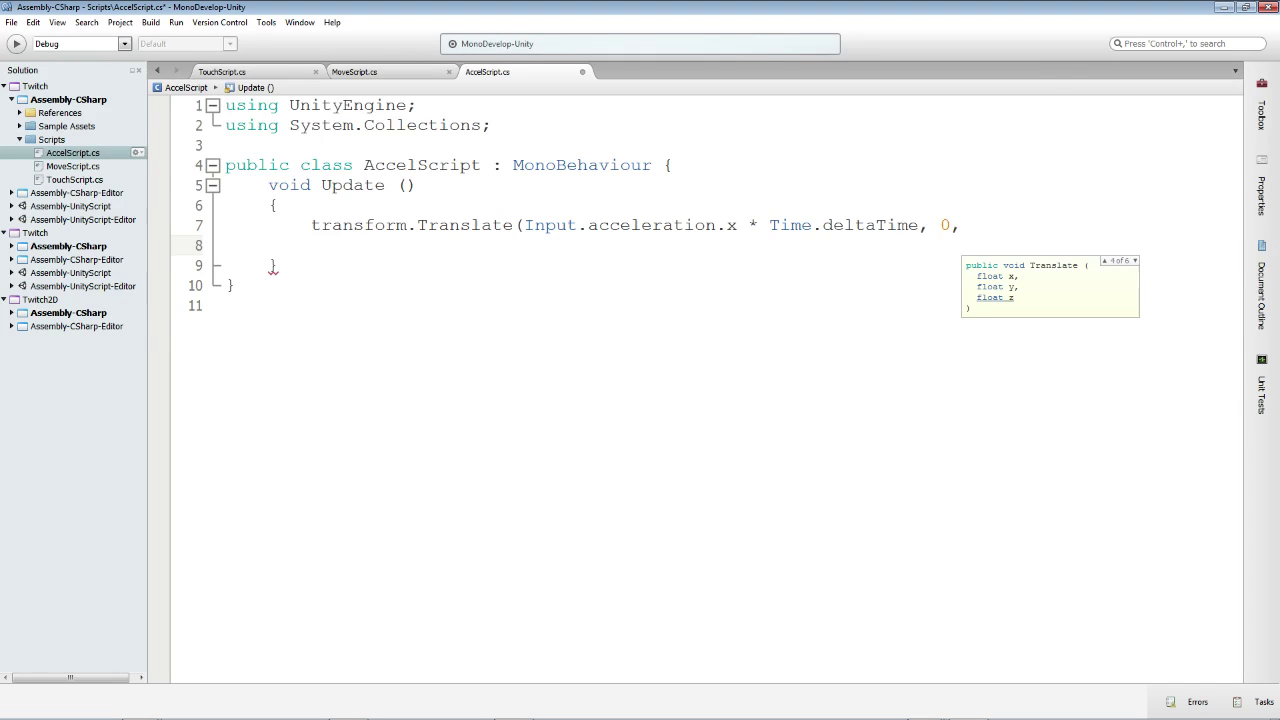
type("I")
key("BackSpace")
type("Input.")
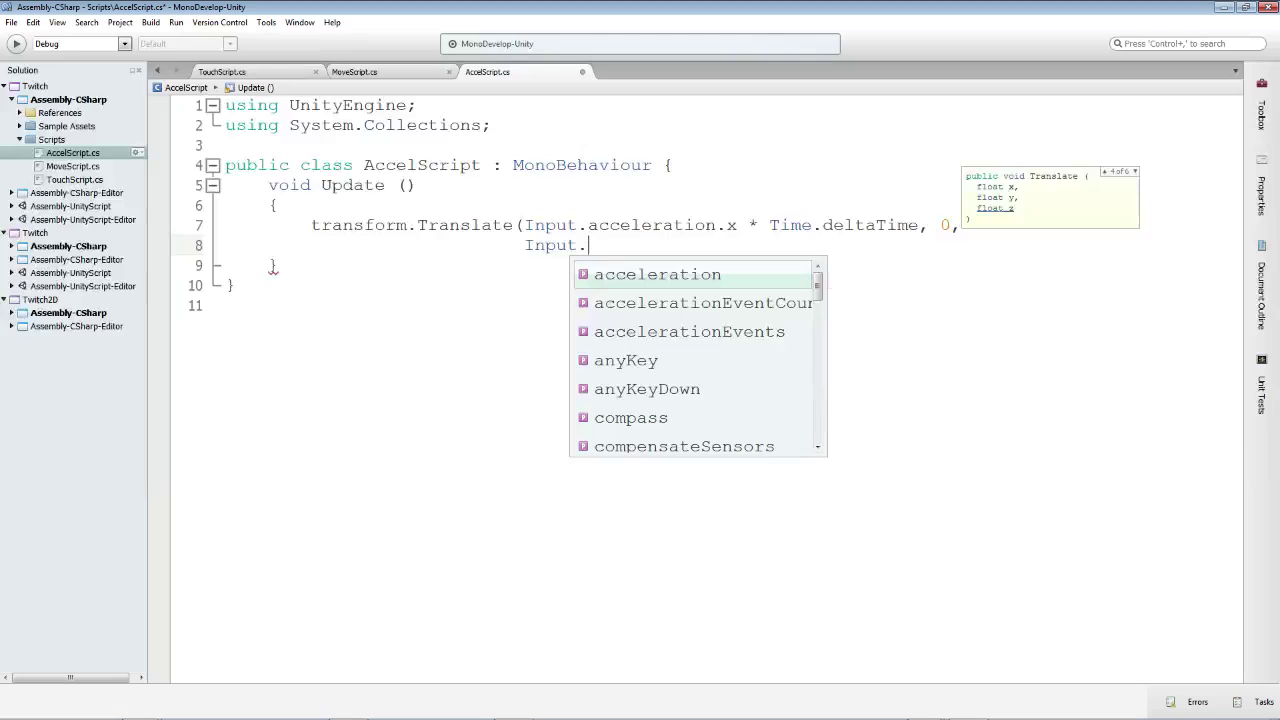
key("Return")
type("z ")
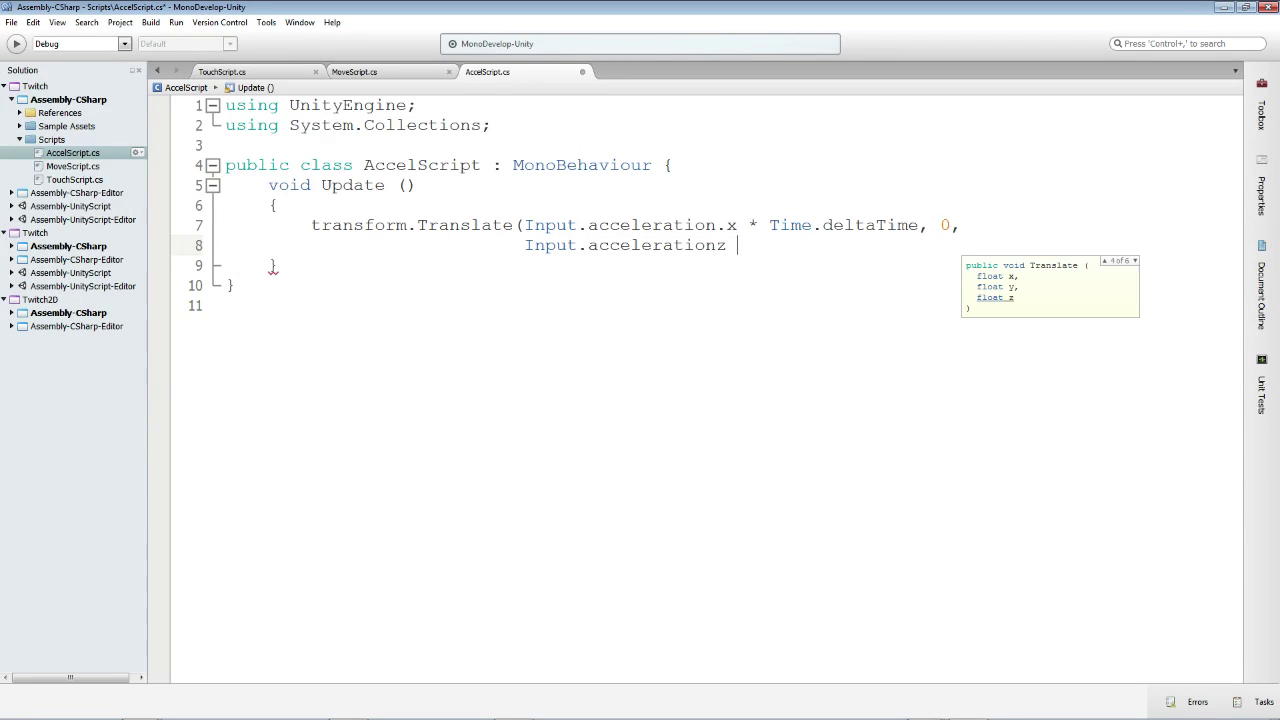
Multiply the third argument by Time.deltaTime and close the Translate statement
type("* Ti")
key("Return")
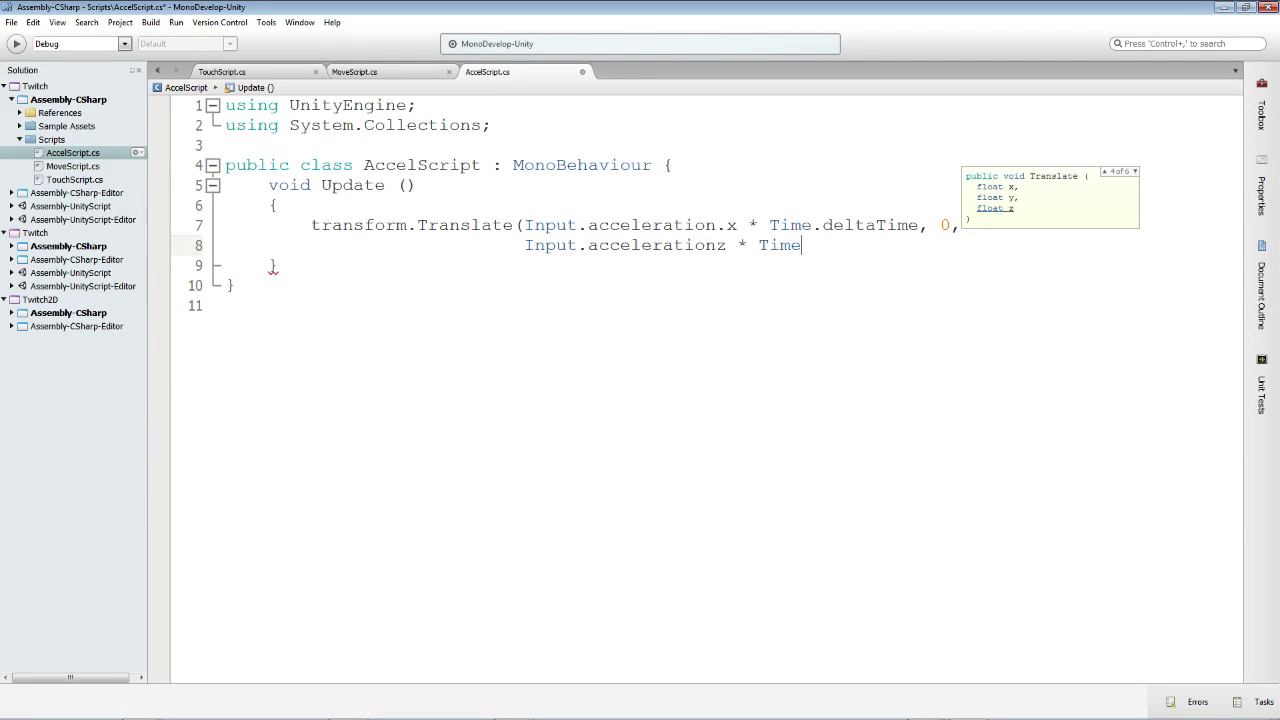
type(".tim")
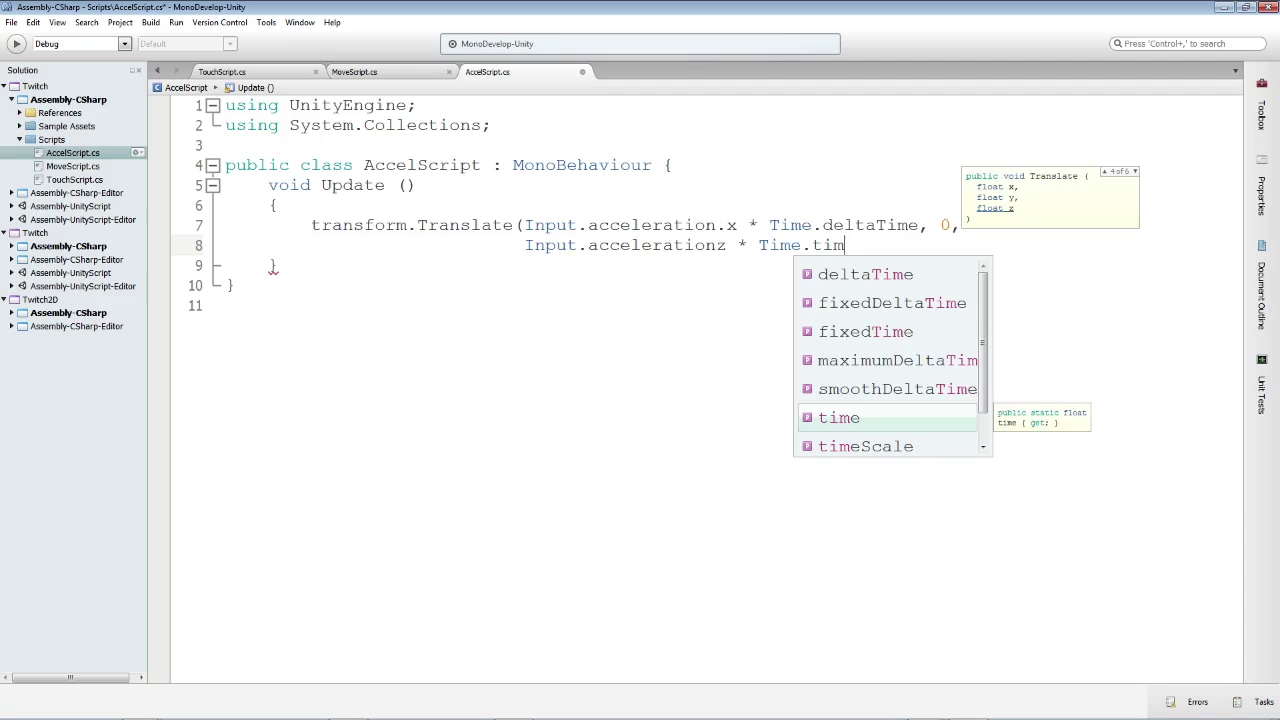
key("Up")
key("Up")
key("Up")
key("Up")
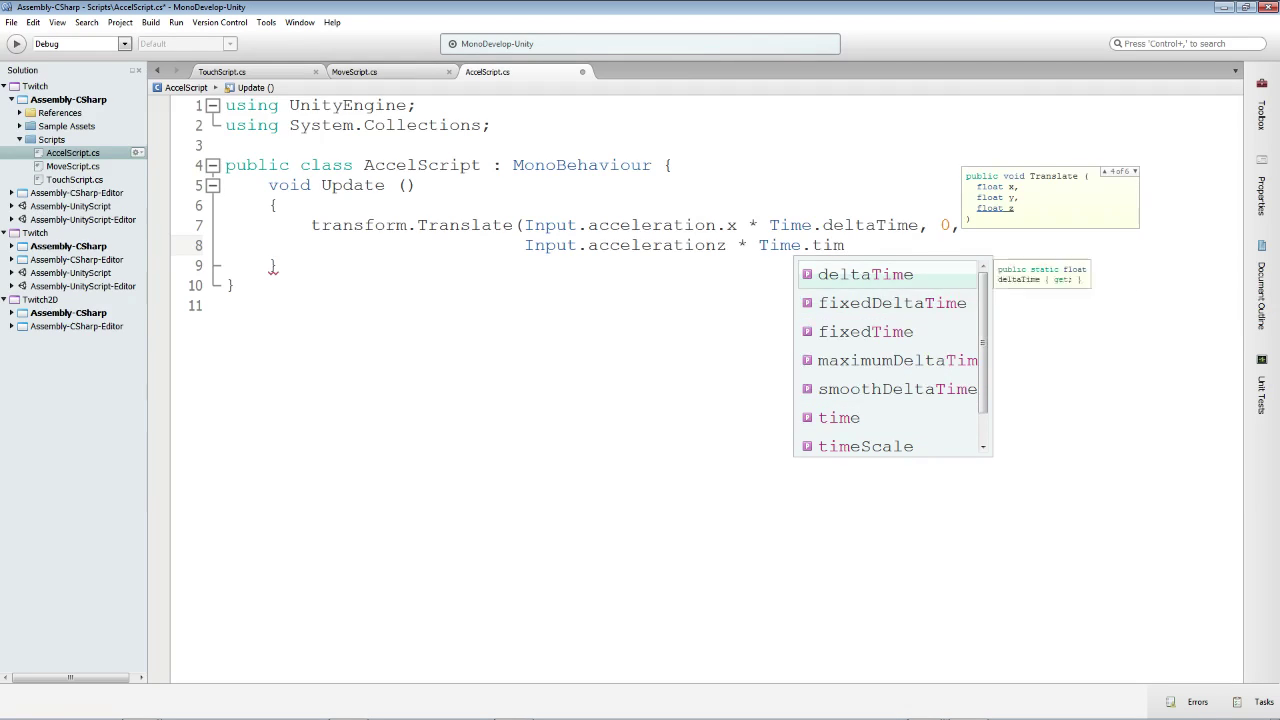
key("Return")
type(");")
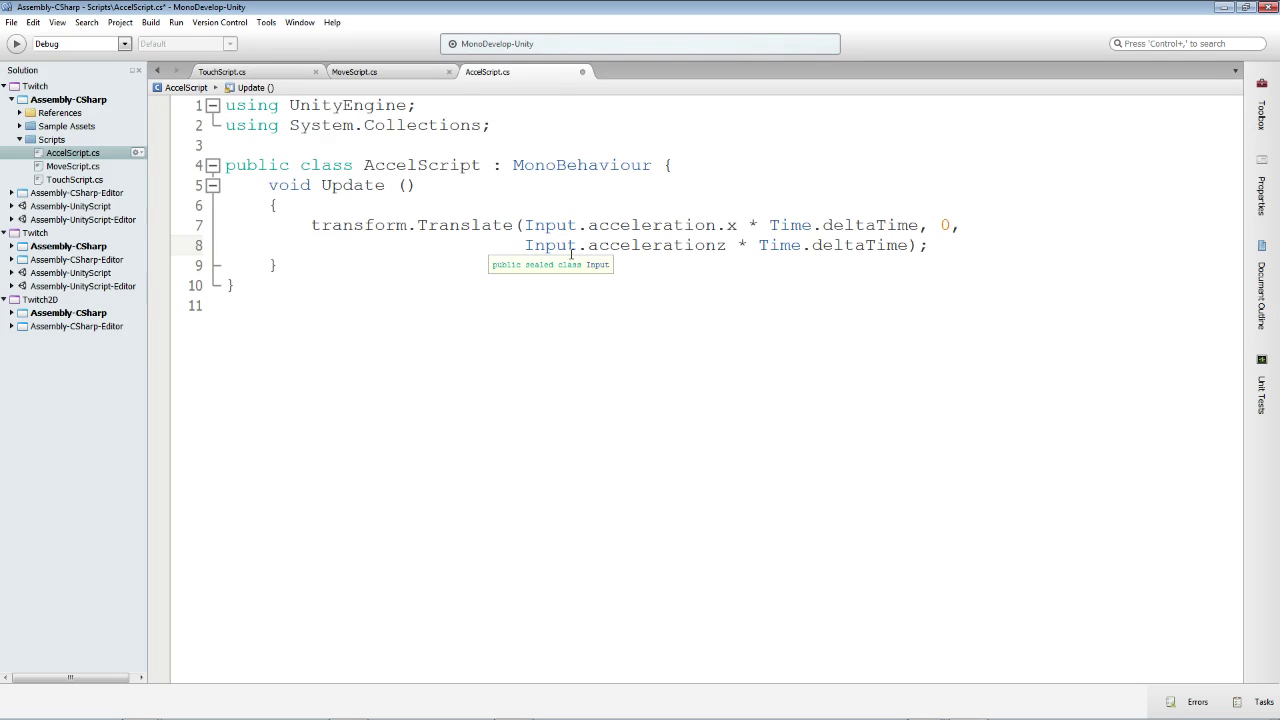
Correct the third argument to read -Input.acceleration.z and save AccelScript
type("-")
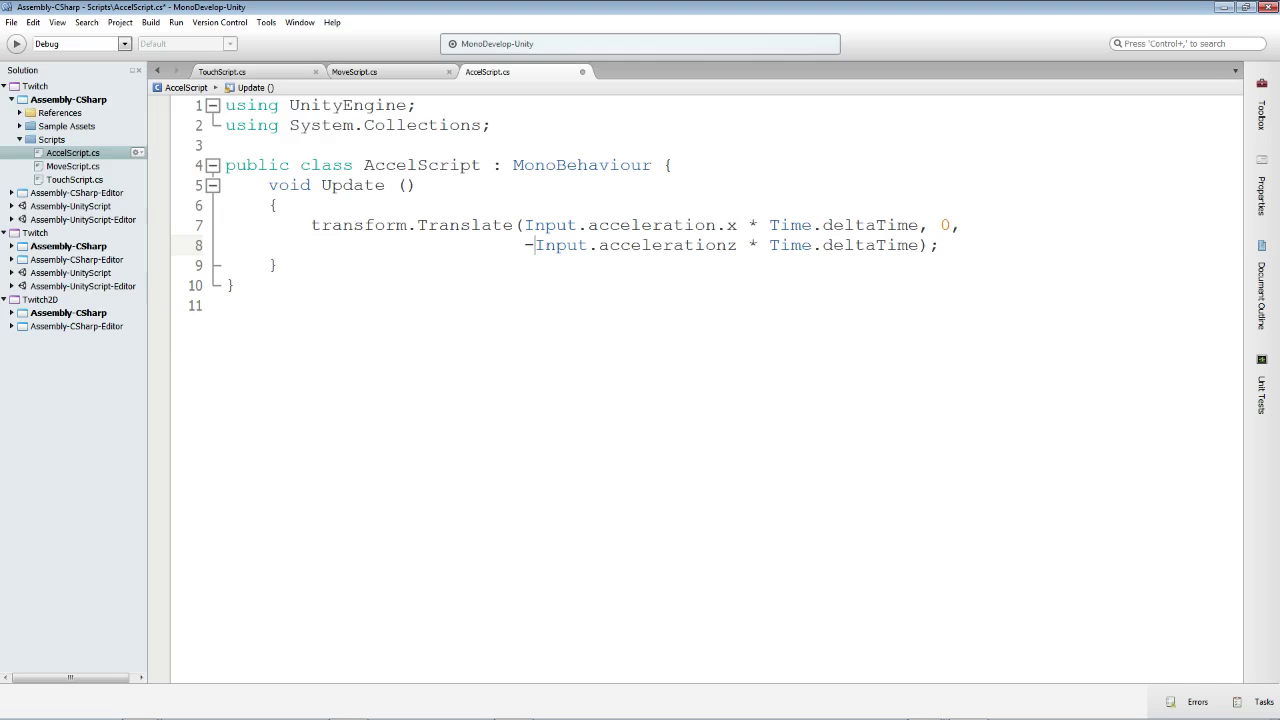
left_click(724, 246)
type(".")
left_click(1006, 238)
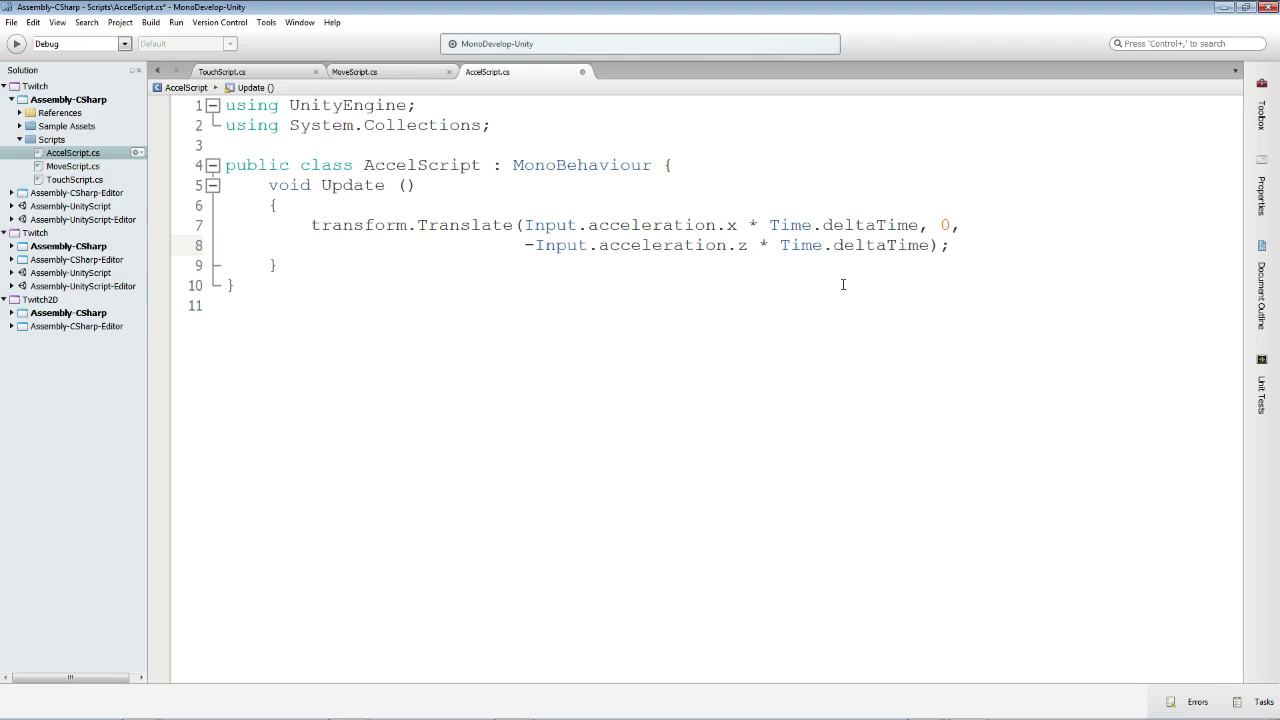
key("ctrl+s")
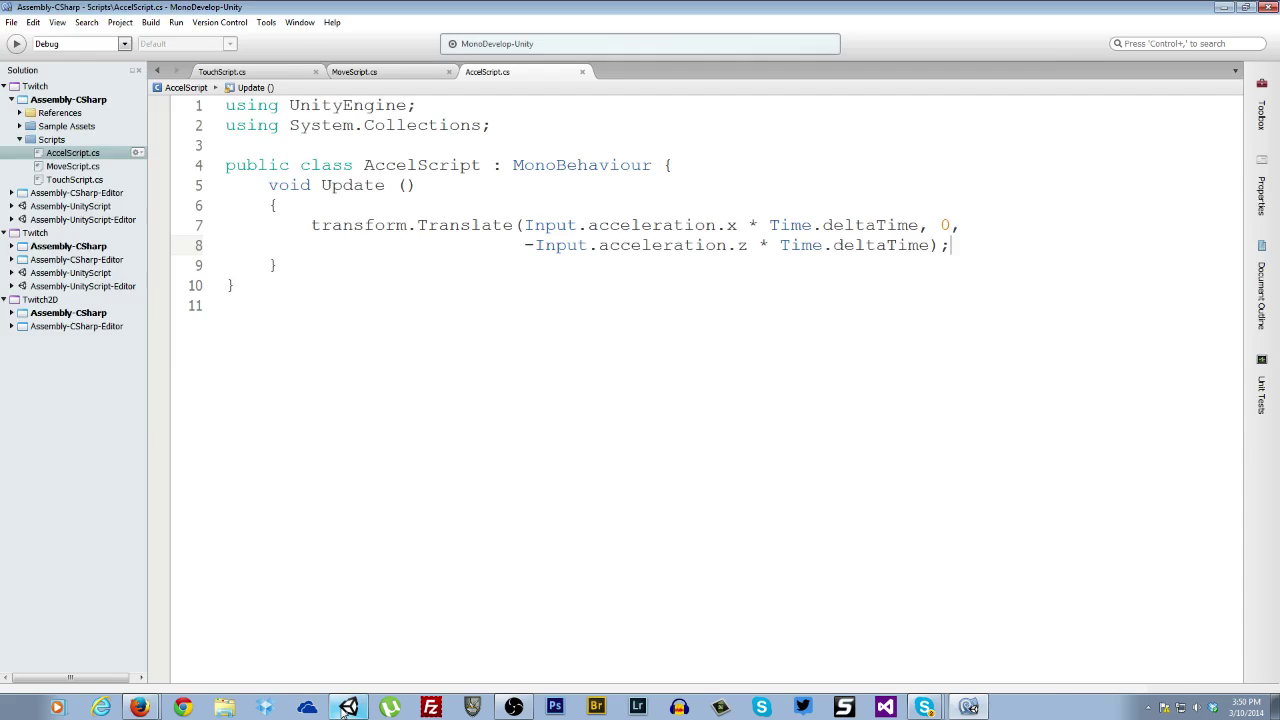
Switch to Unity, attach AccelScript to the Cube and disable the Cube's Move Script component
left_click(345, 708)
left_click_drag(170, 590, 51, 85)
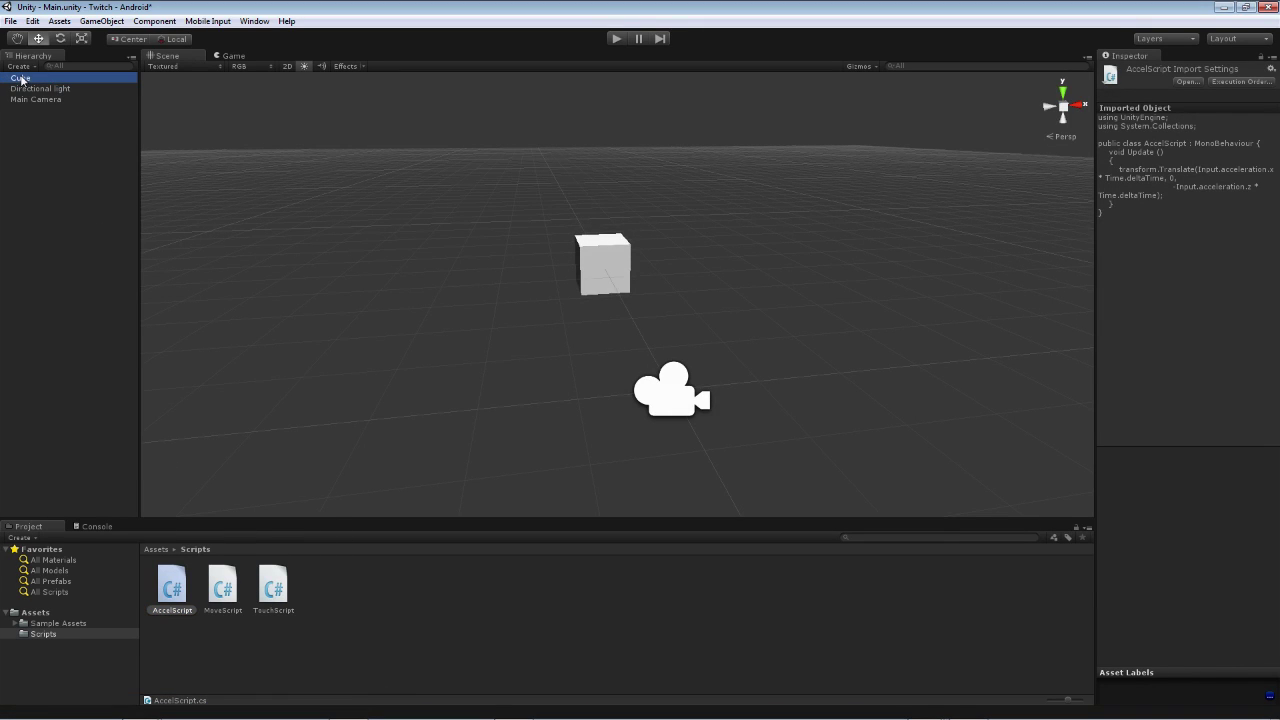
left_click(1123, 328)
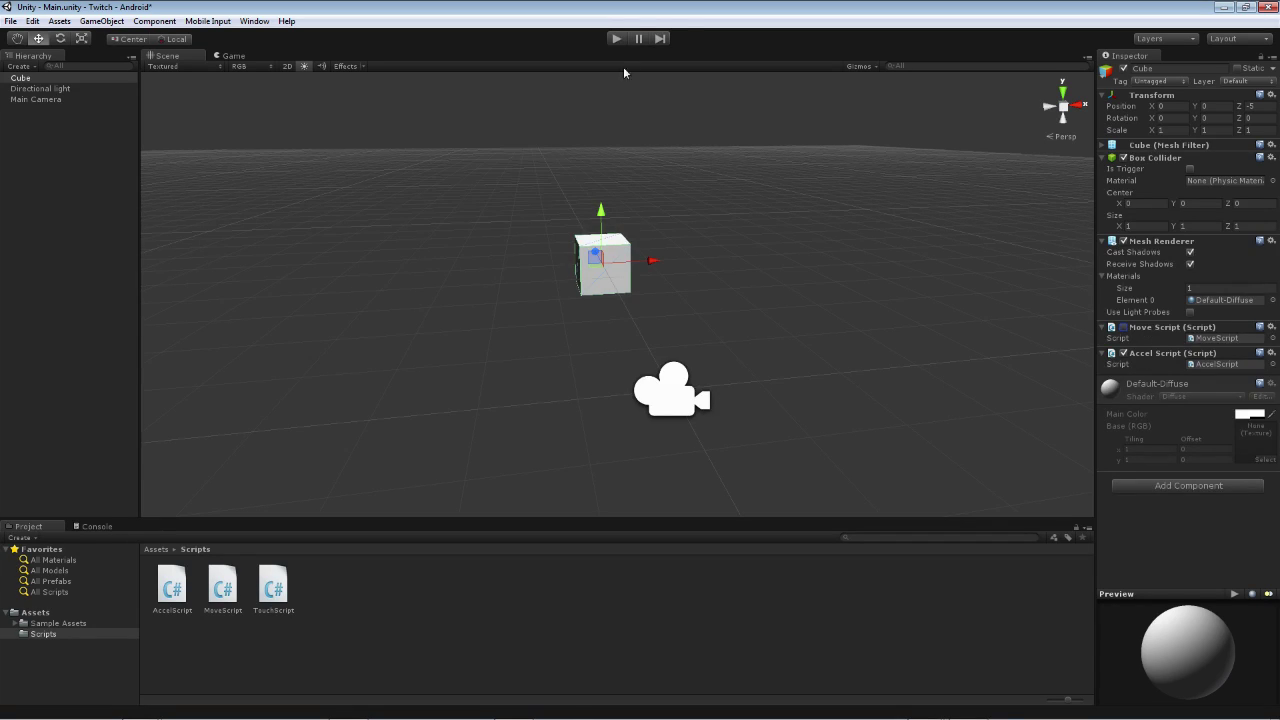
Set the Main Camera's projection to Perspective, test-playing the scene before and after the change
left_click(616, 38)
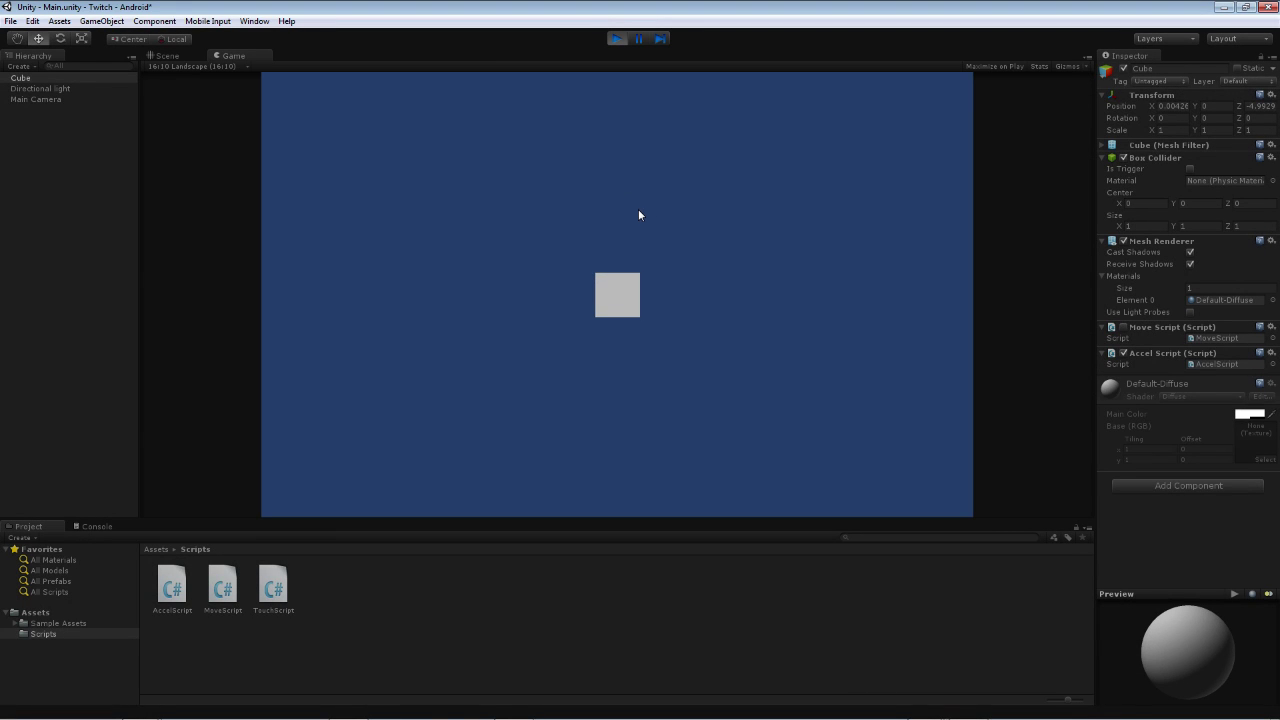
left_click(617, 39)
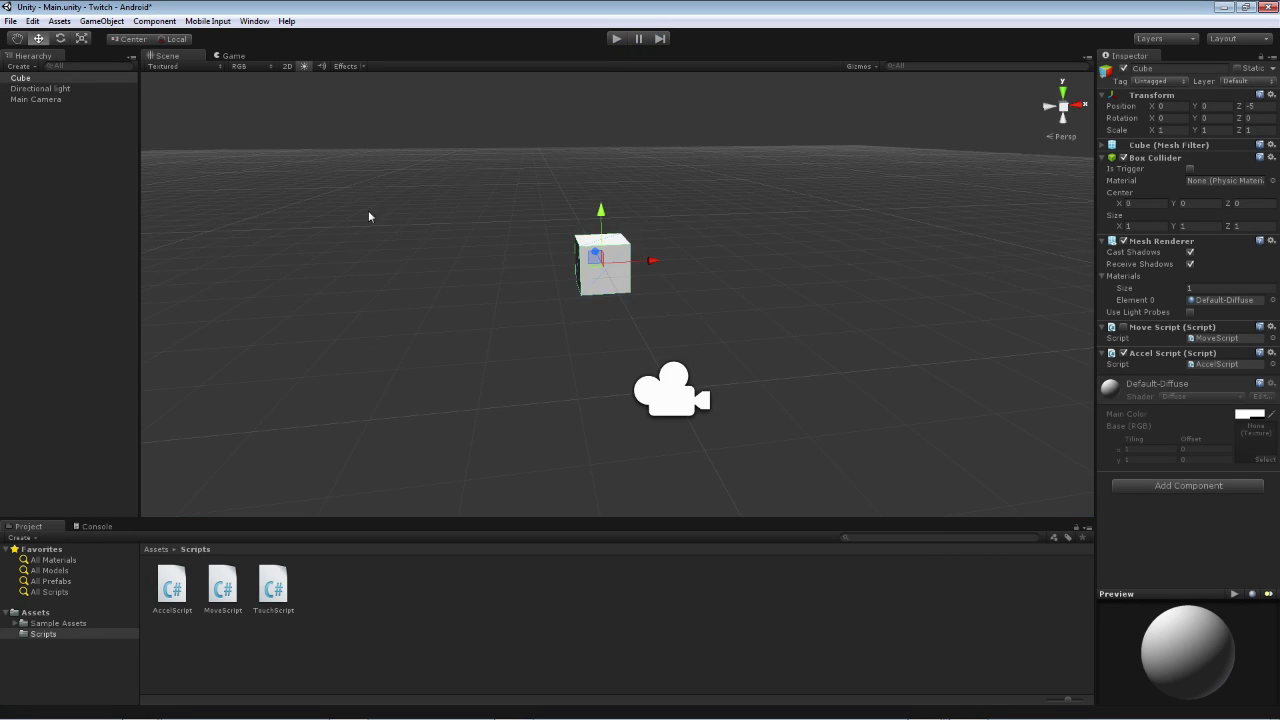
left_click(30, 100)
left_click(1206, 200)
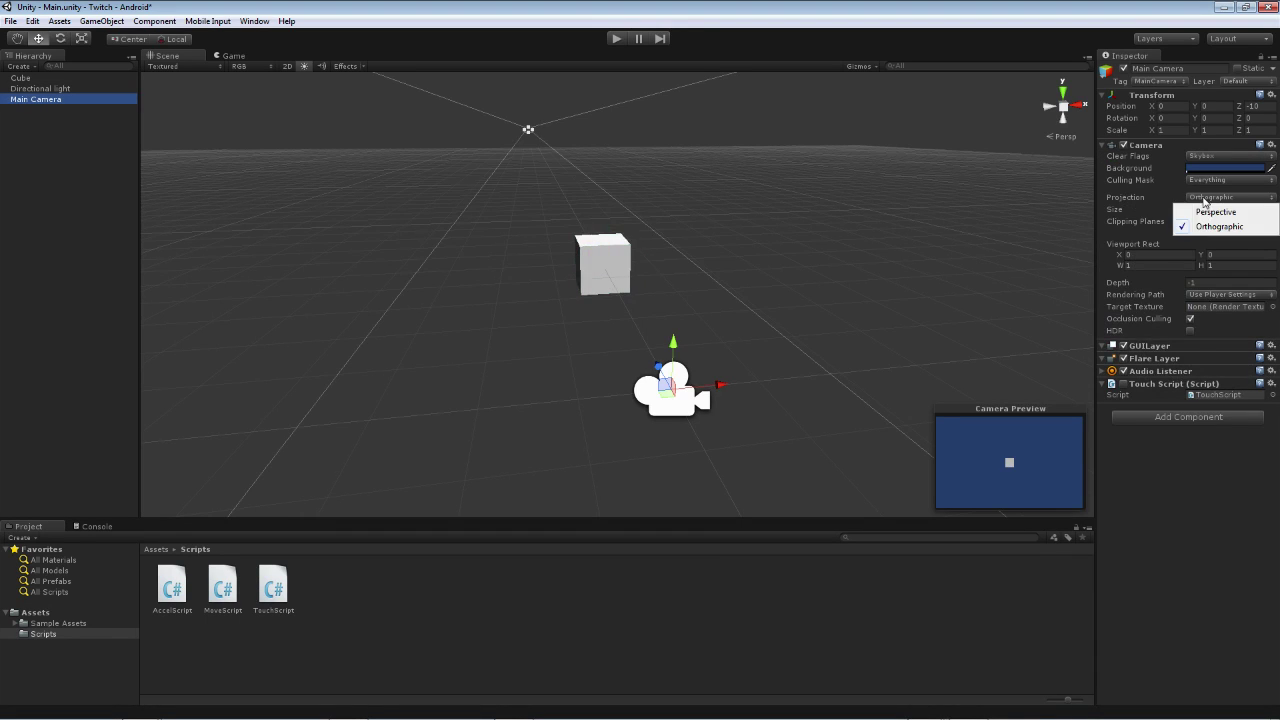
left_click(1210, 208)
left_click(617, 38)
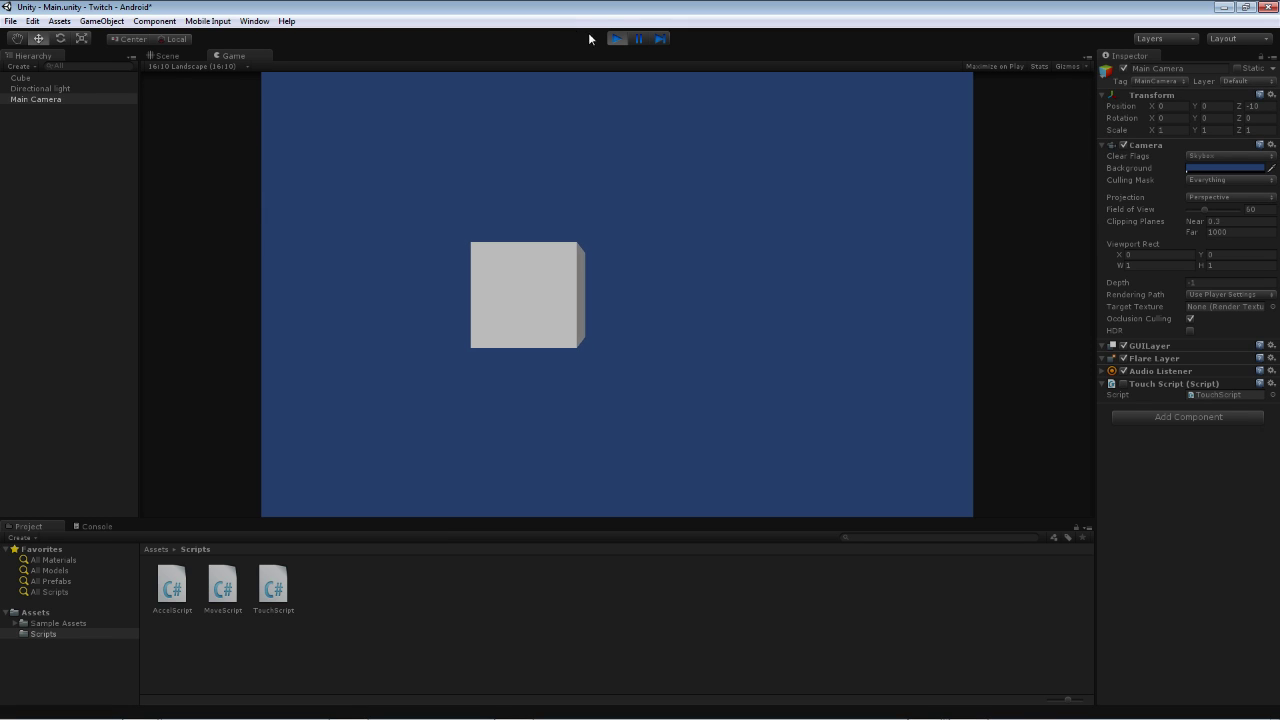
left_click(617, 38)
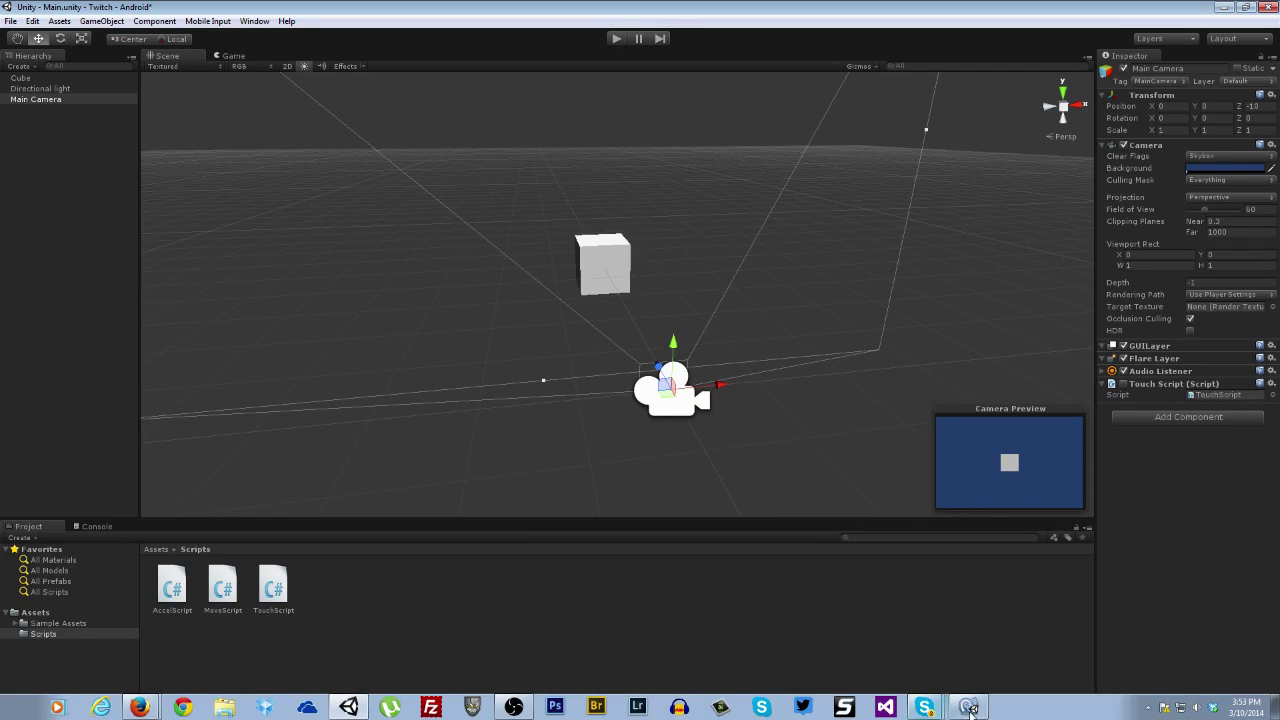
Switch to MonoDevelop and review the acceleration arguments of the Translate call in AccelScript
left_click(967, 709)
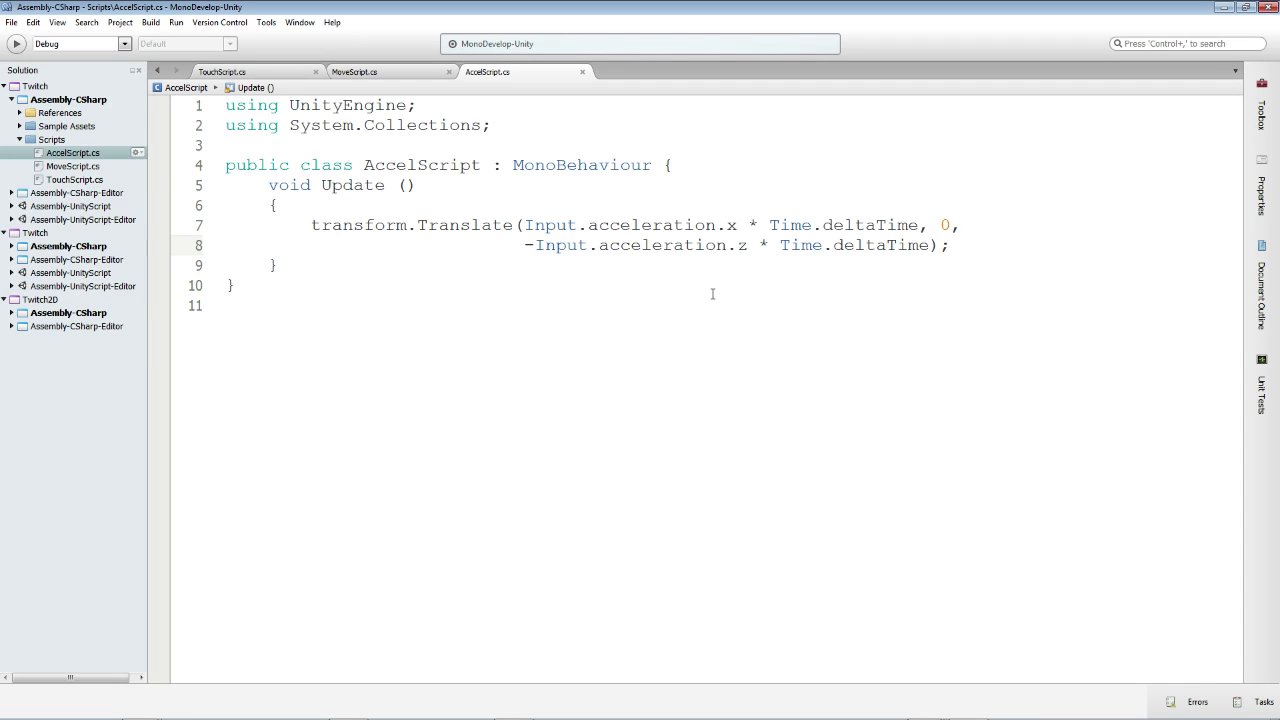
left_click_drag(748, 245, 527, 228)
left_click(544, 301)
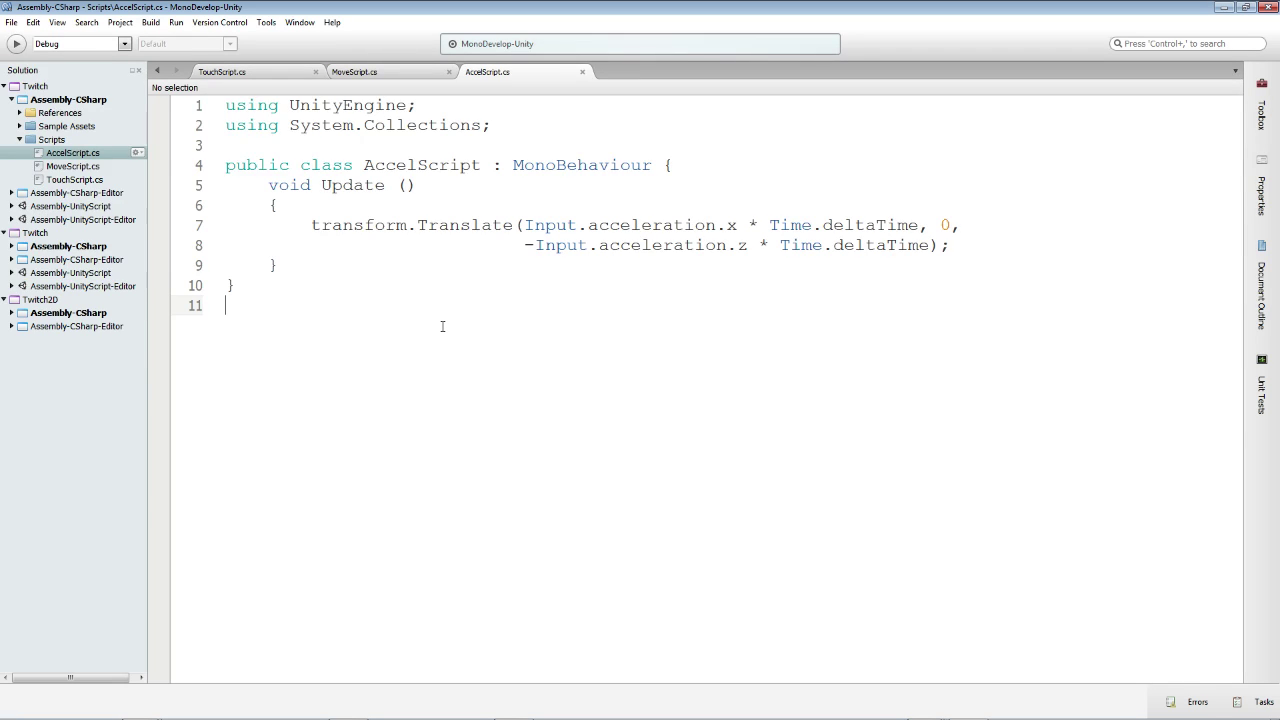
Open TouchScript and insert blank lines at the start of OnGUI, above the foreach loop
left_click(362, 76)
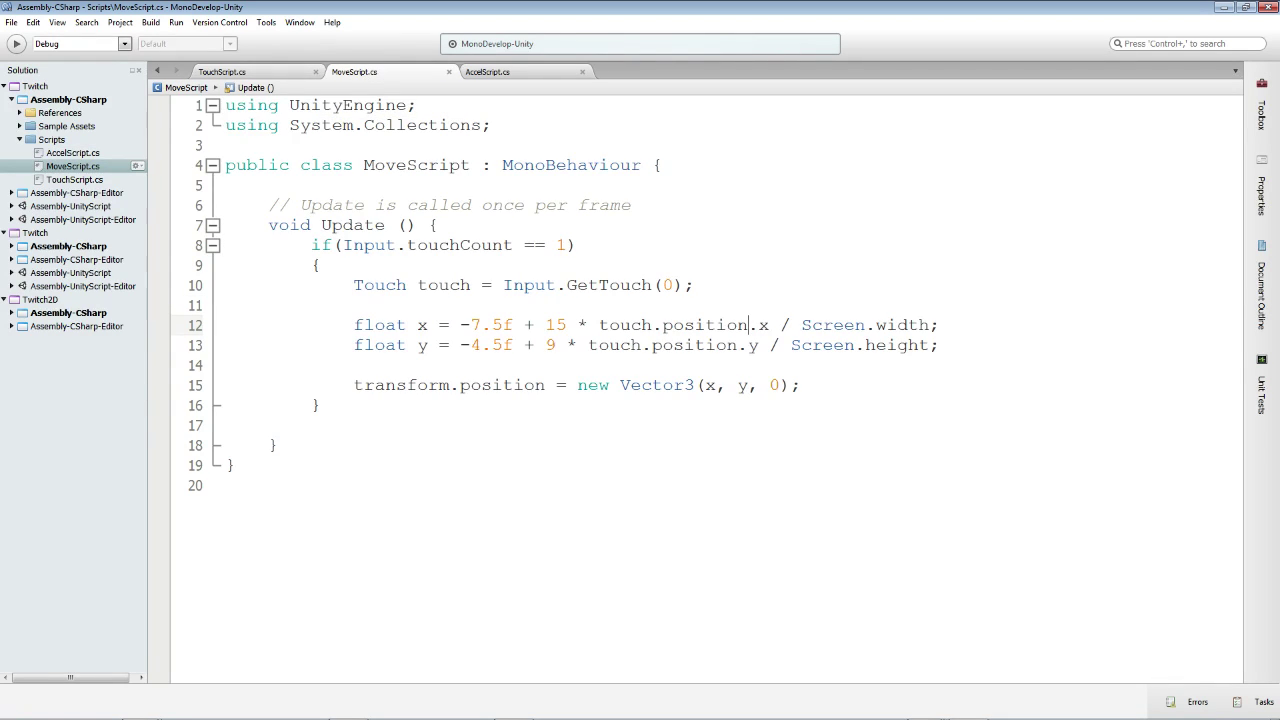
left_click(258, 74)
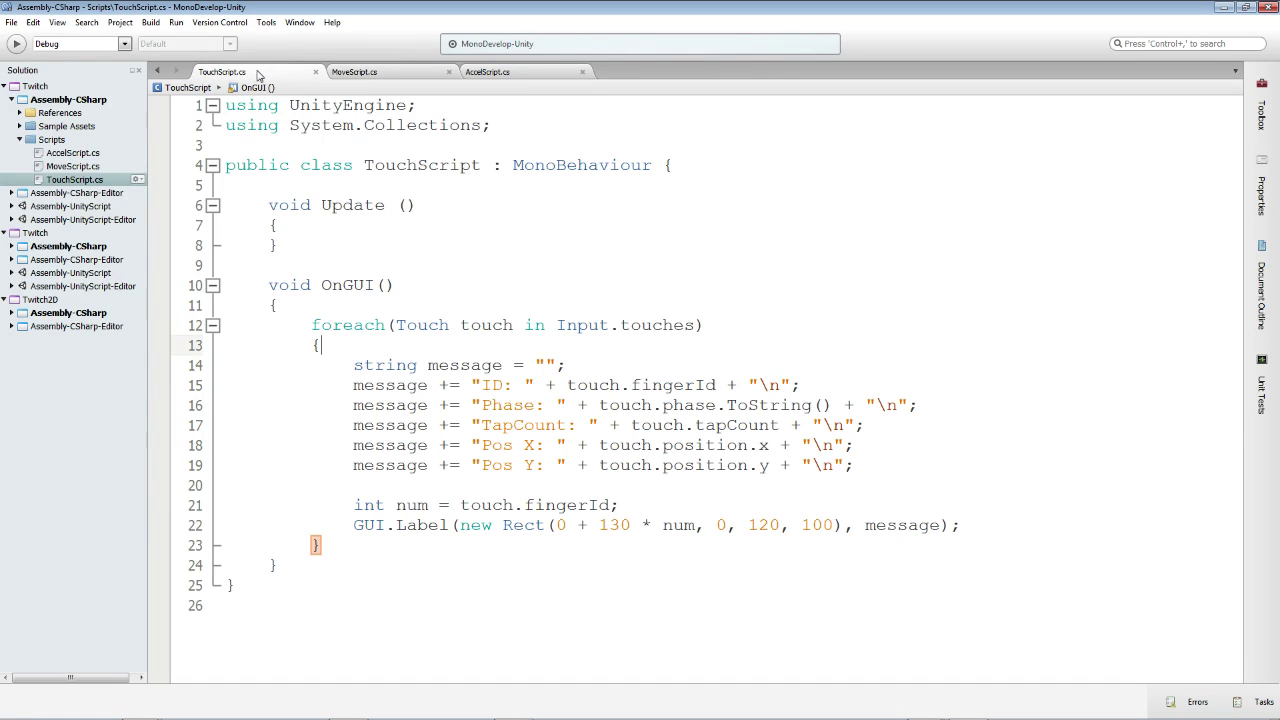
left_click(332, 308)
key("Return")
key("Return")
key("Up")
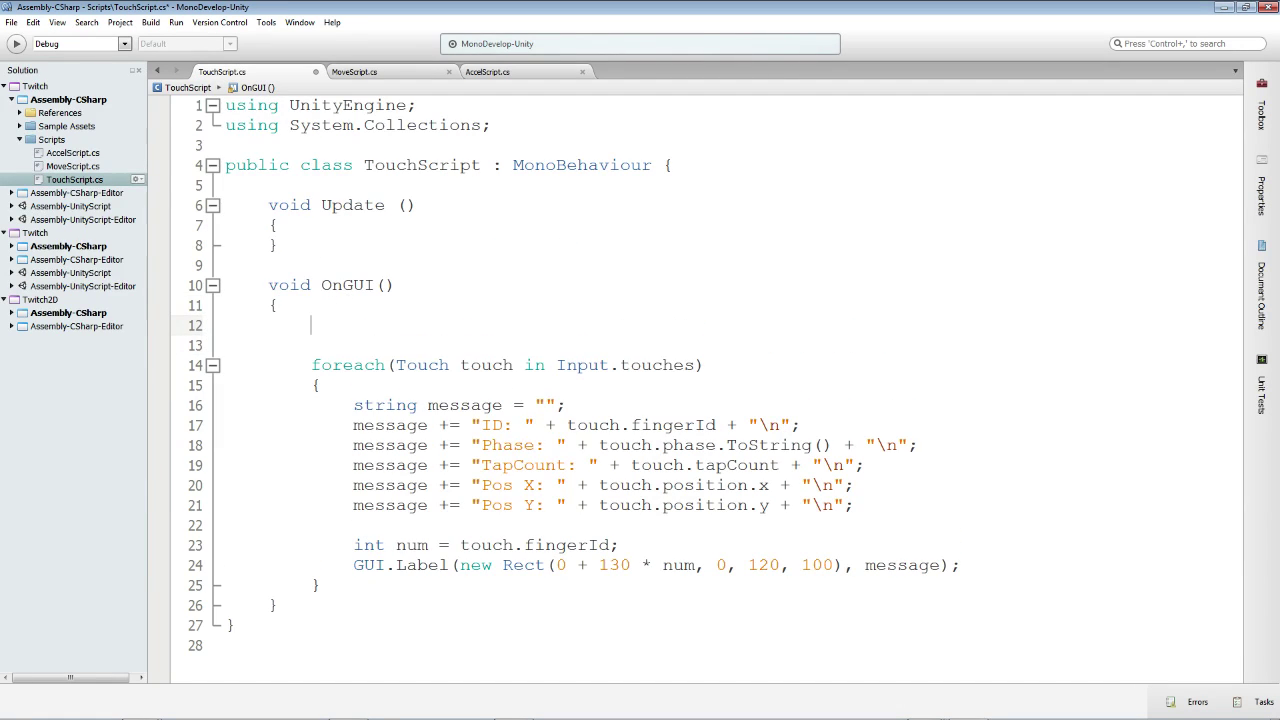
Write if(GUI.Button(new Rect(0, 0, 100, 100), "Touch")) with an empty brace block above the foreach loop
type("if(G")
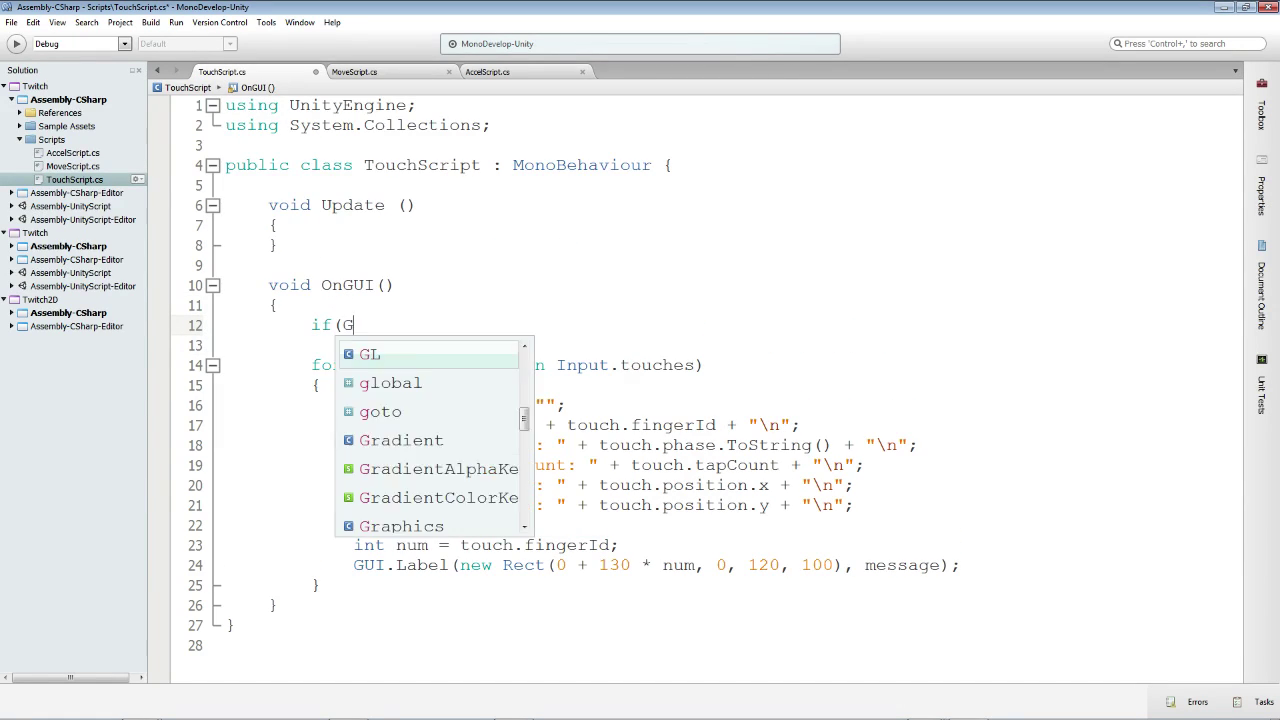
type("UI.But")
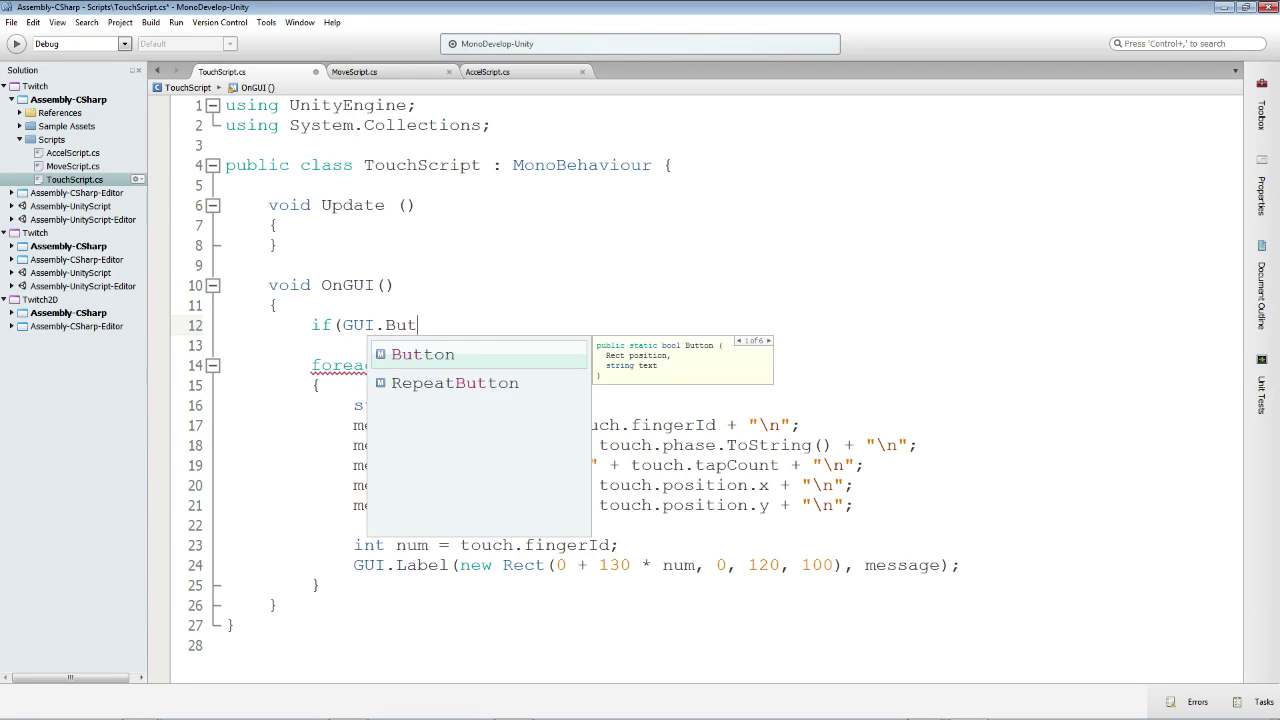
type("ton(new Re")
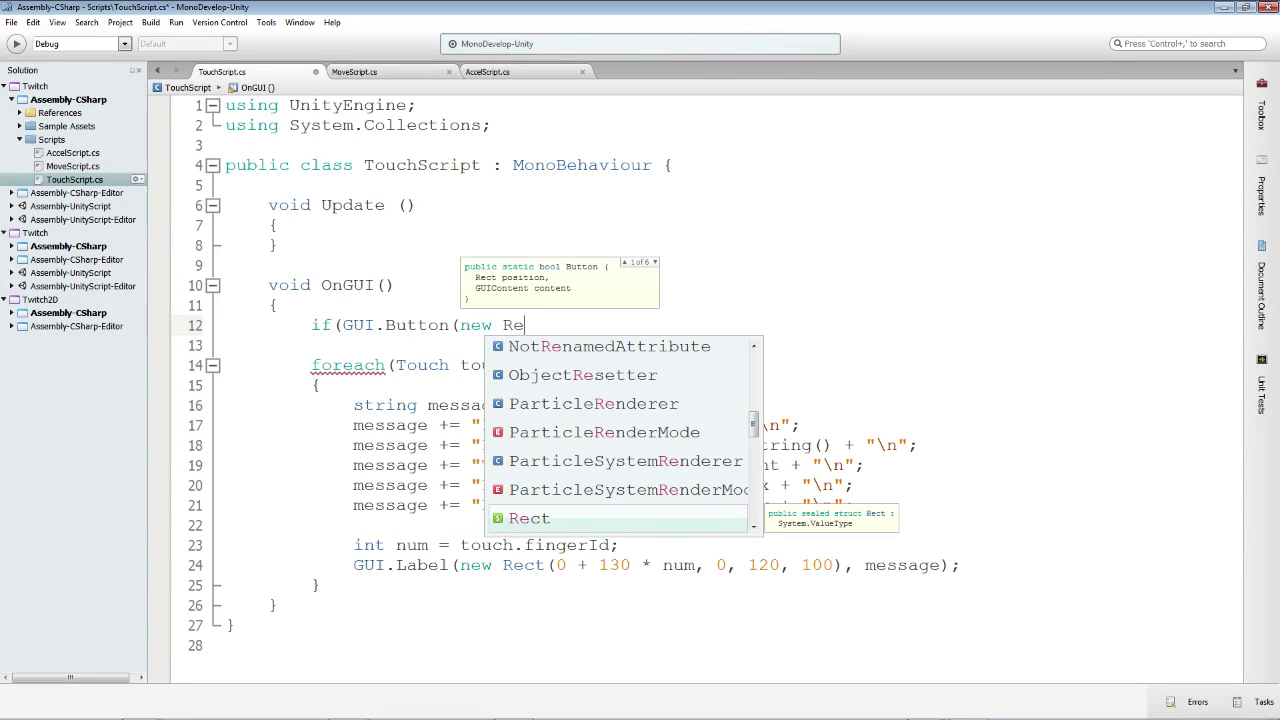
key("Return")
type("(0")
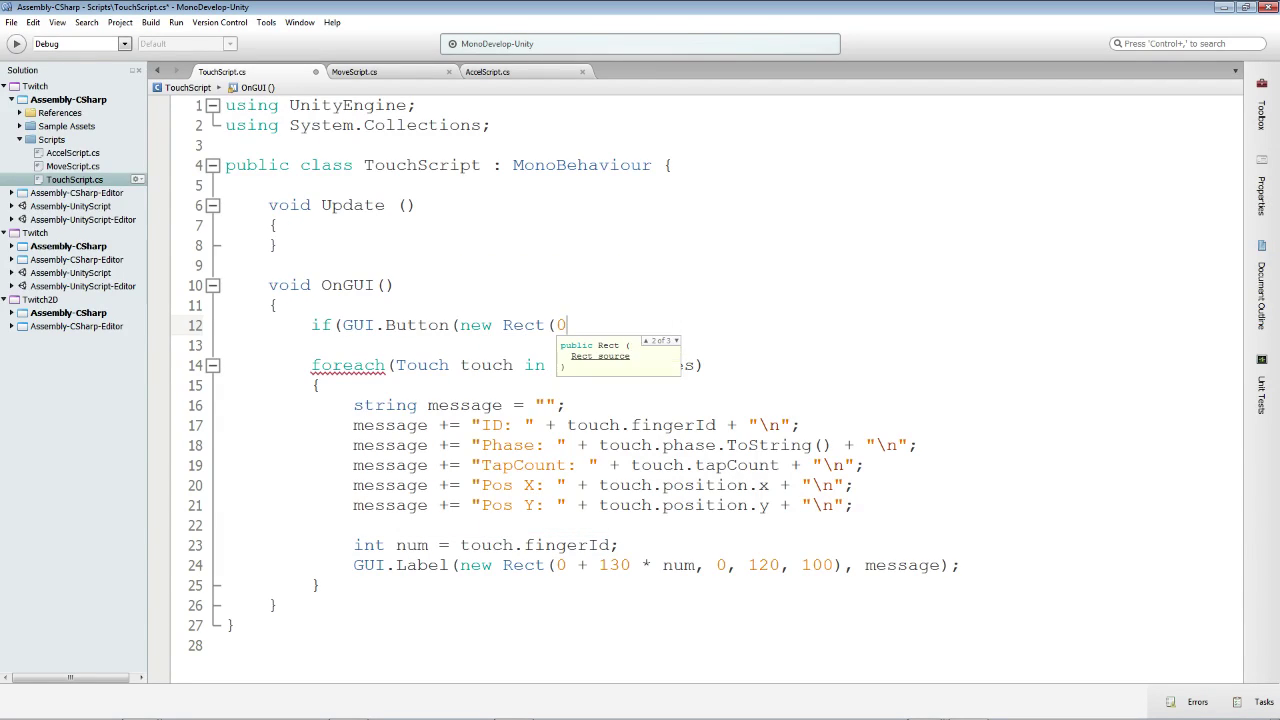
type(", 0, 100, 100)")
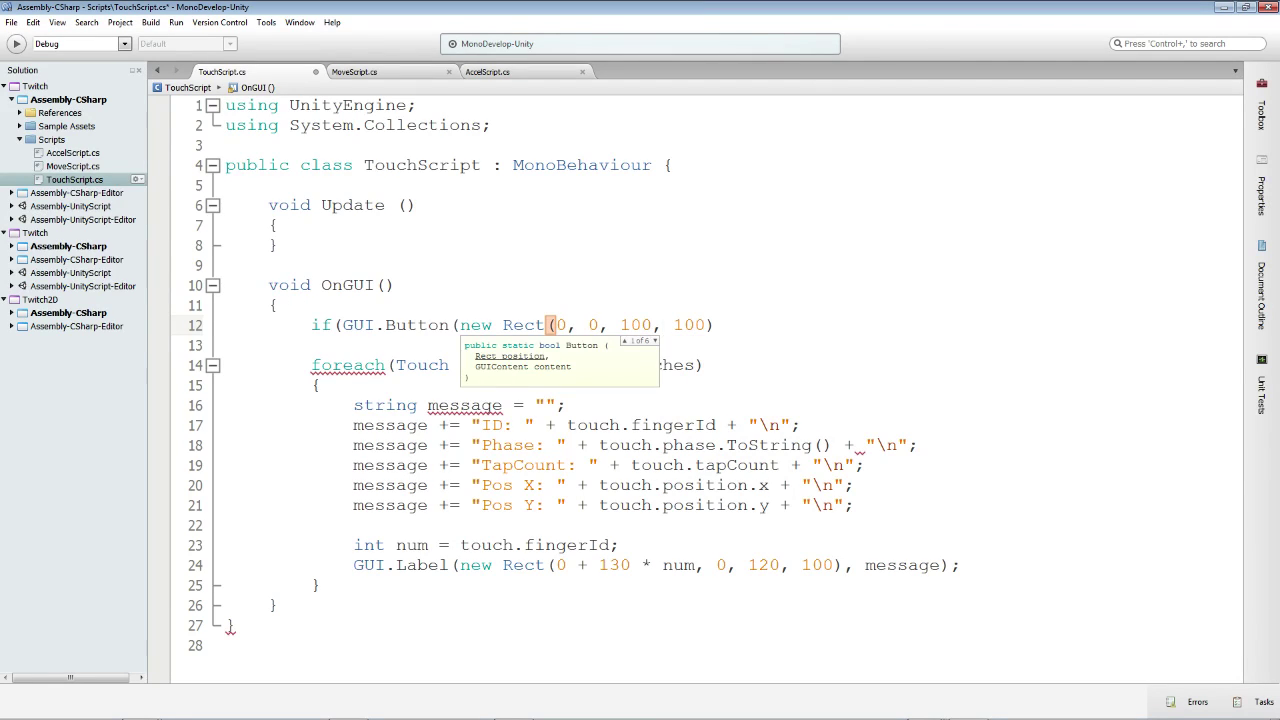
type(", \"Touch\"))")
key("Return")
type("{}")
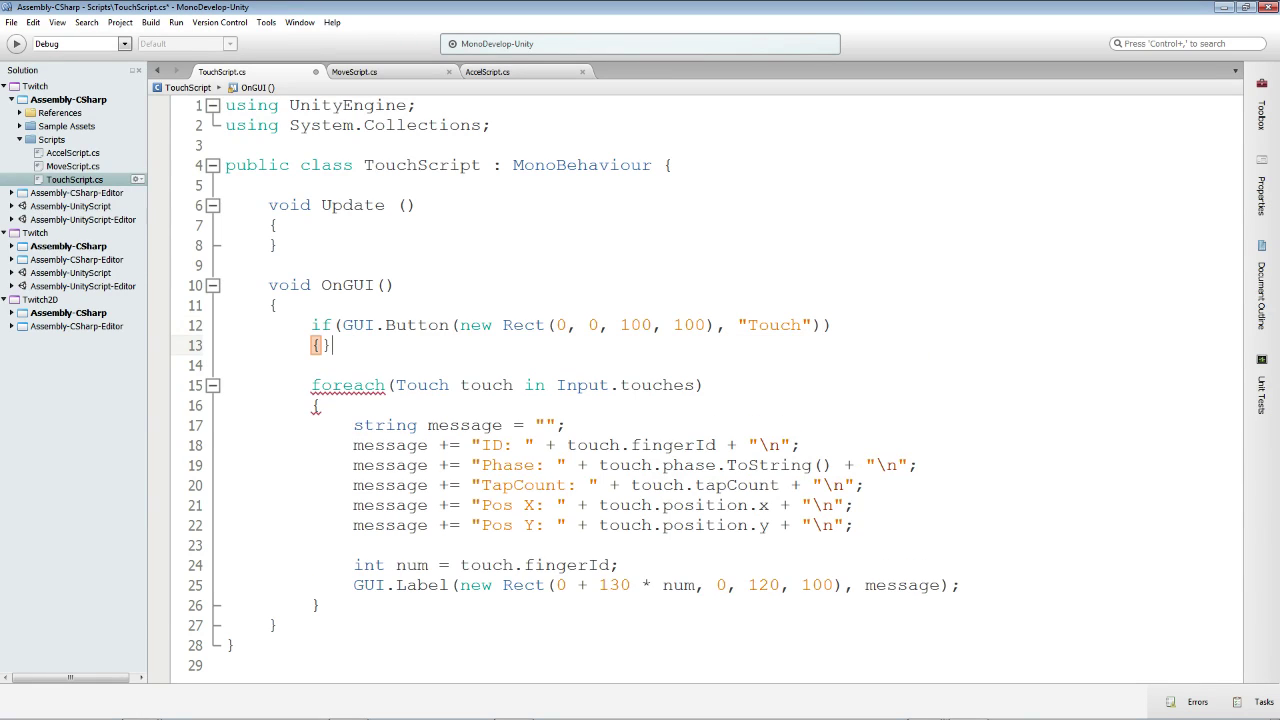
Add the statement camera.backgroundColor = Color.red; inside the button's if block
key("Return")
type("came")
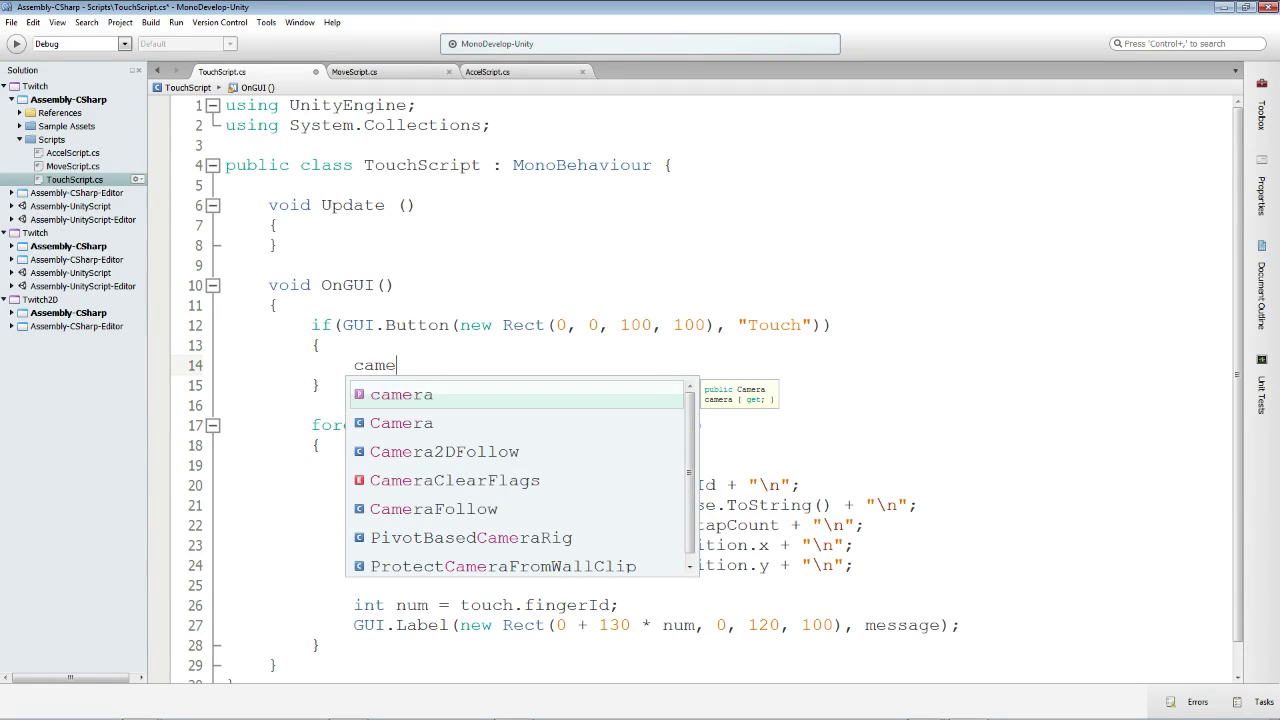
key("Return")
type(".")
key("Down")
key("Down")
key("Down")
key("Down")
key("Return")
type("= ")
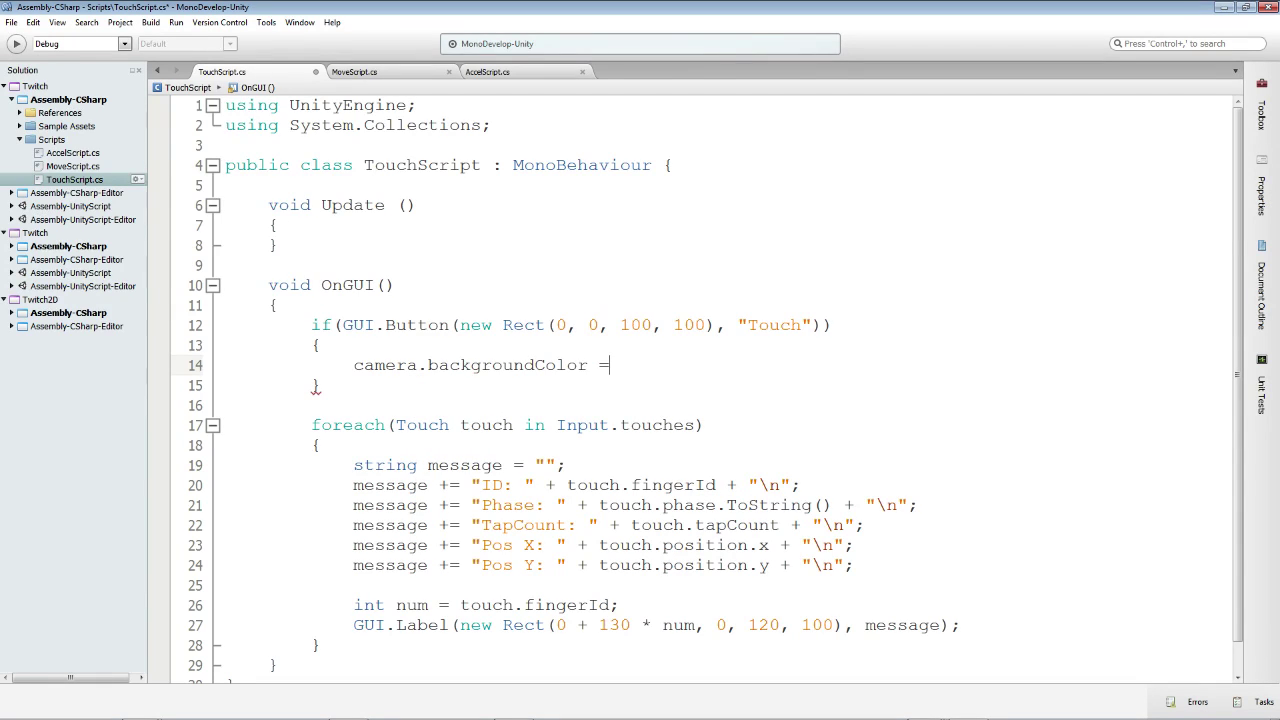
type("Color.R")
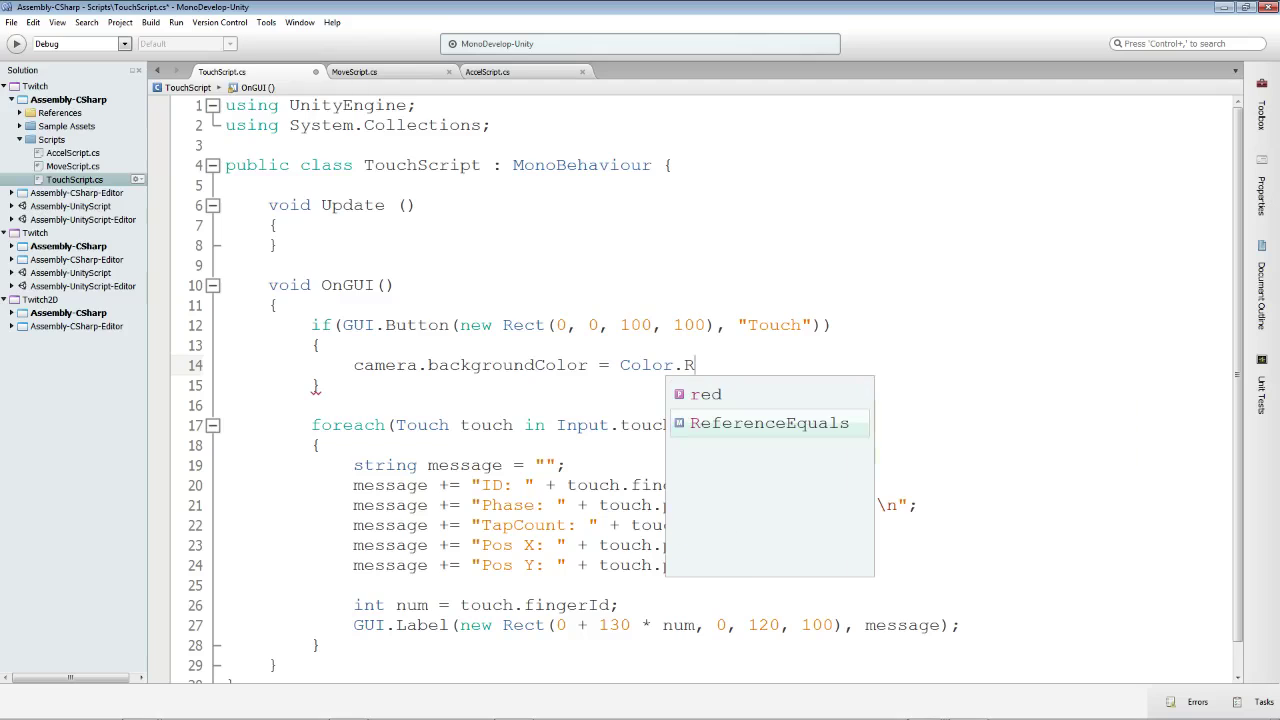
key("Up")
key("Return")
type(";")
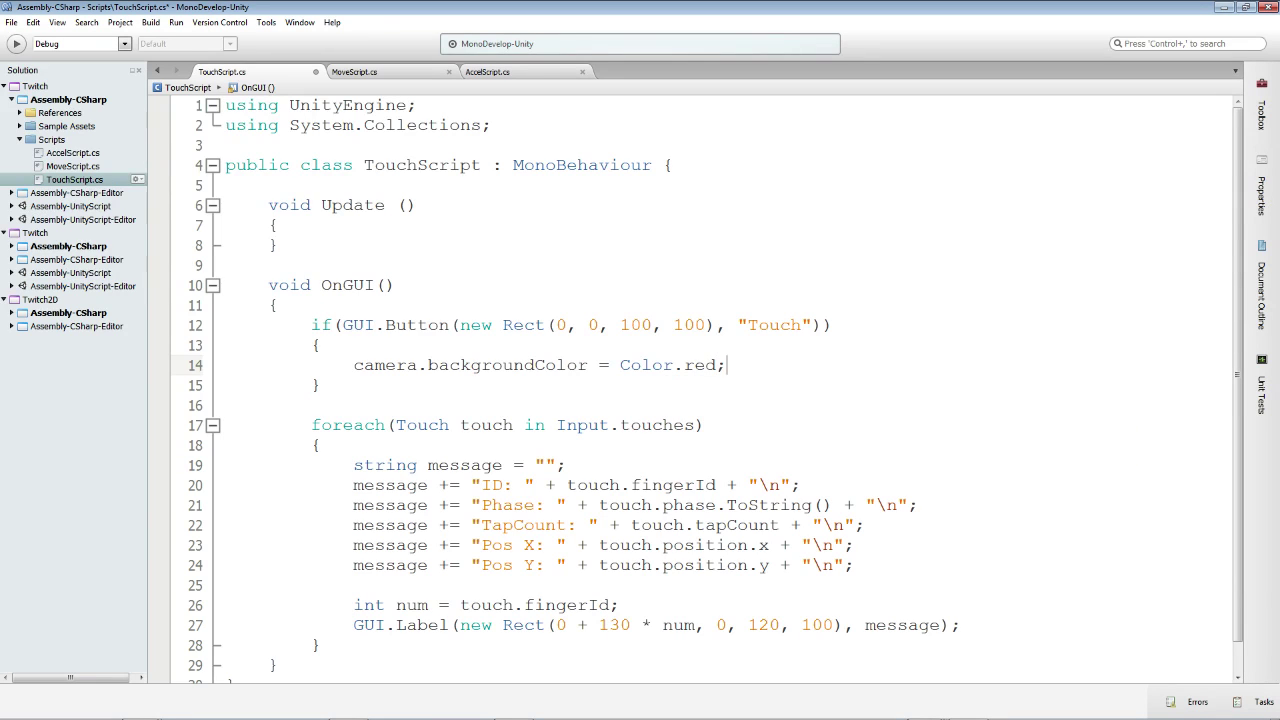
Save TouchScript and switch to Unity
left_click_drag(359, 362, 674, 351)
left_click(513, 366)
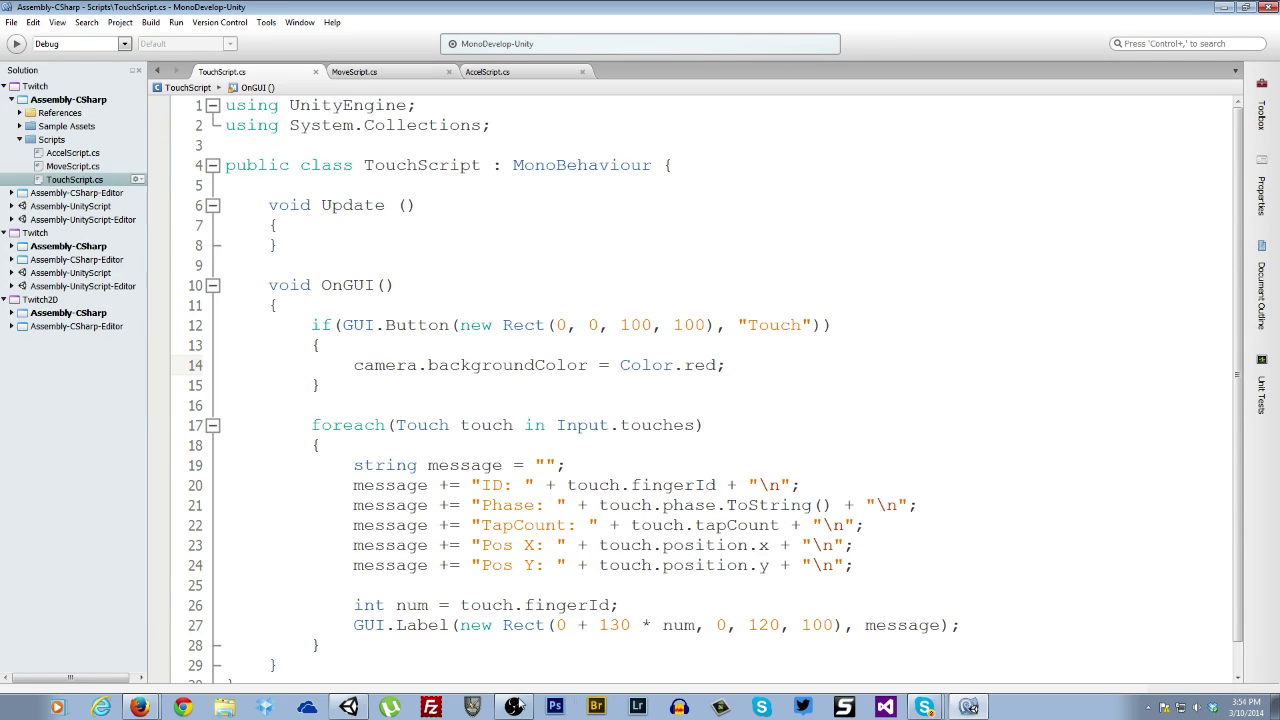
left_click(348, 707)
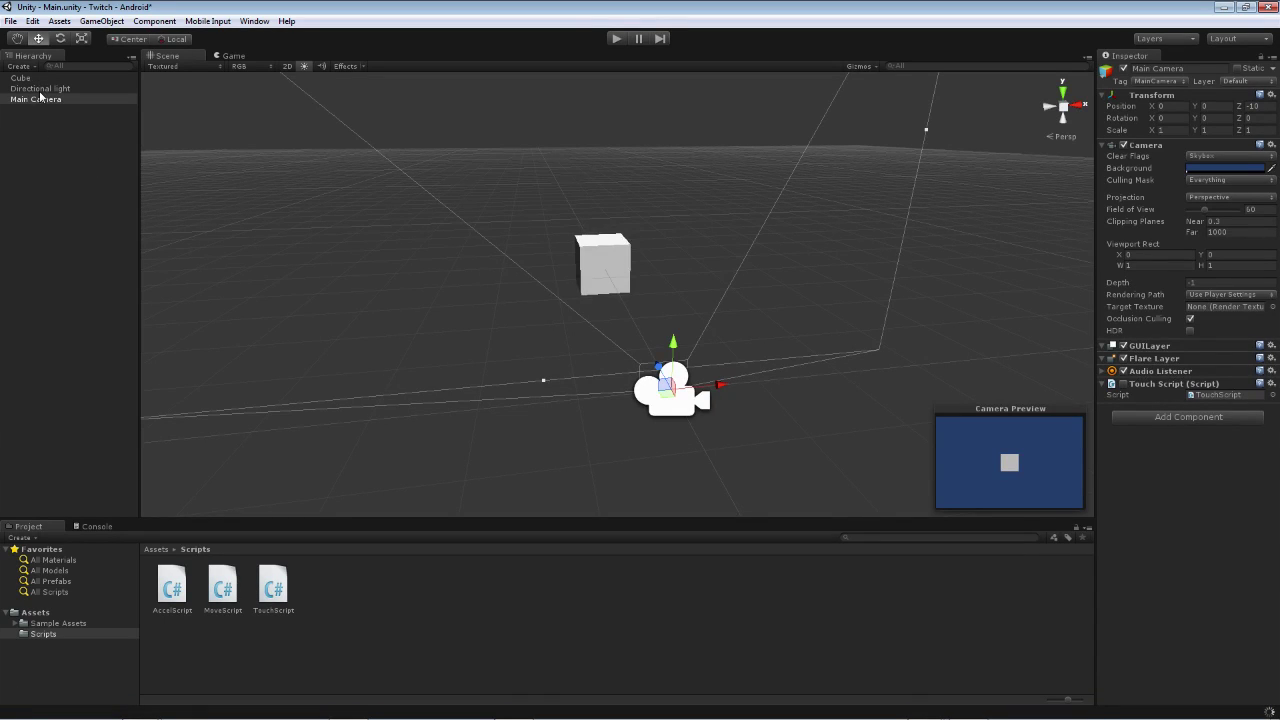
Enable the Touch Script component on Main Camera and disable the Accel Script component on Cube
left_click(1123, 384)
left_click(24, 78)
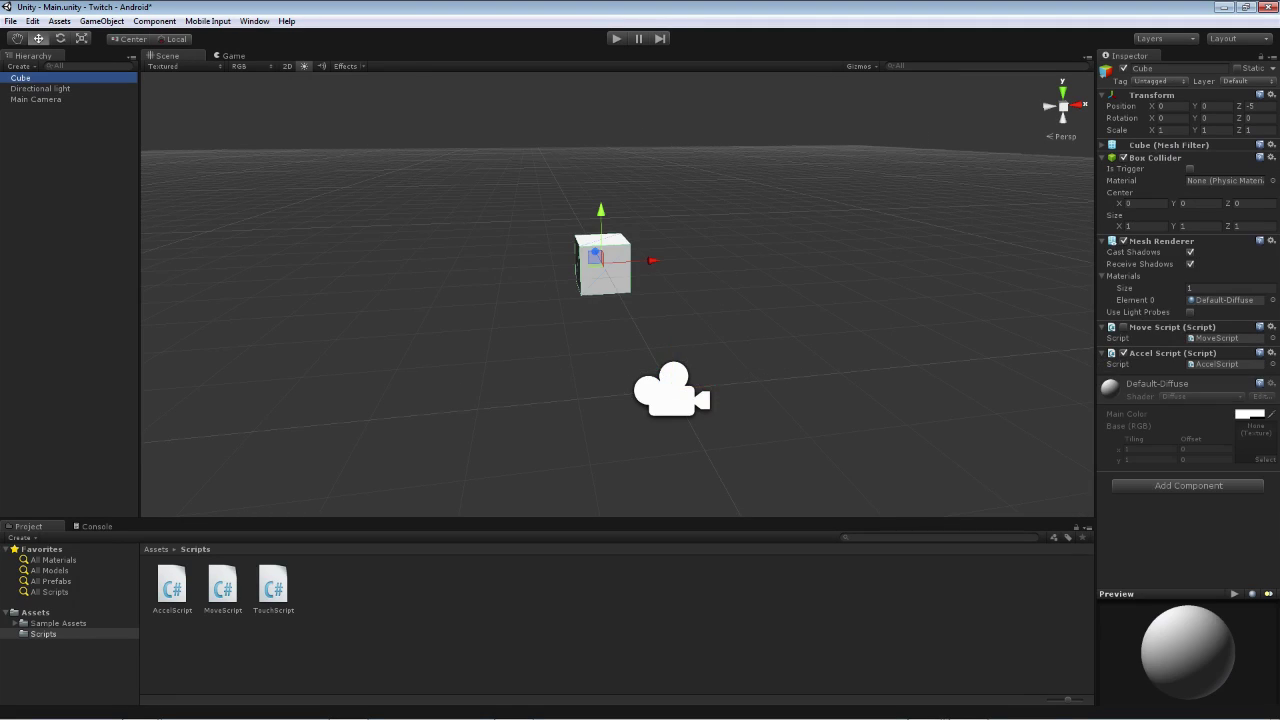
left_click(1124, 354)
Run the scene to test the Touch button, stop it, and show the Game view
left_click(614, 38)
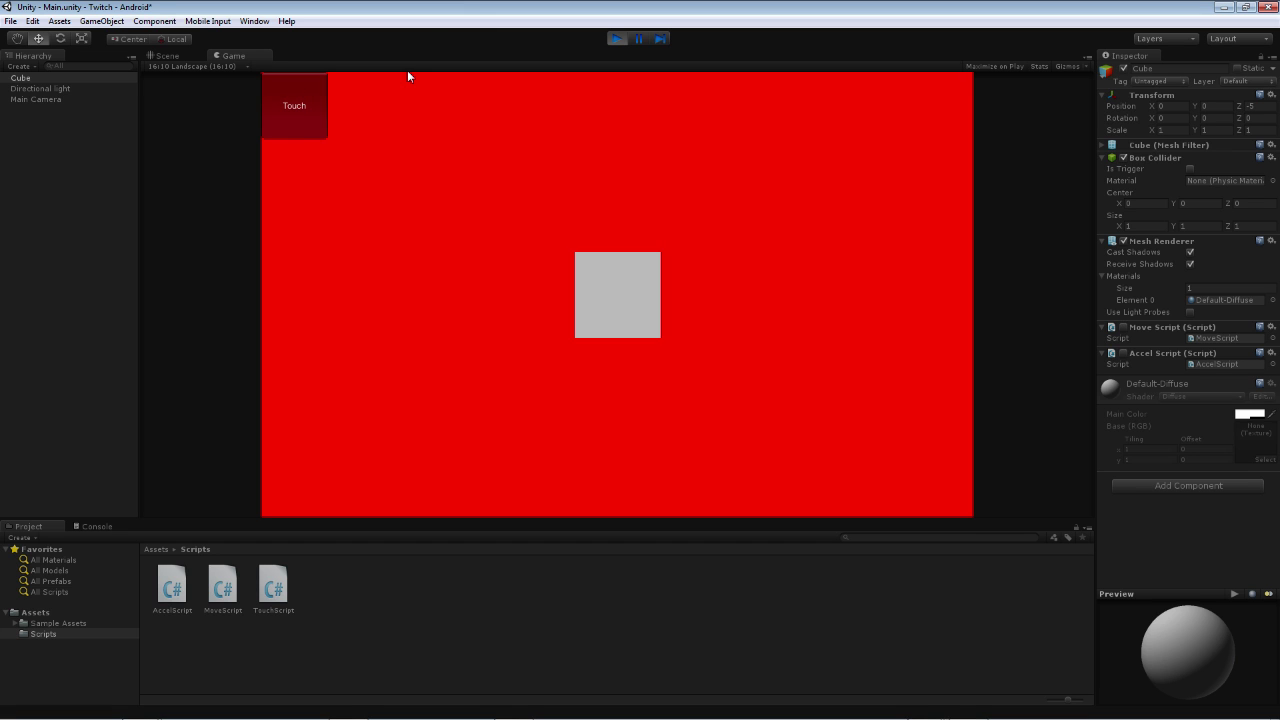
left_click(616, 38)
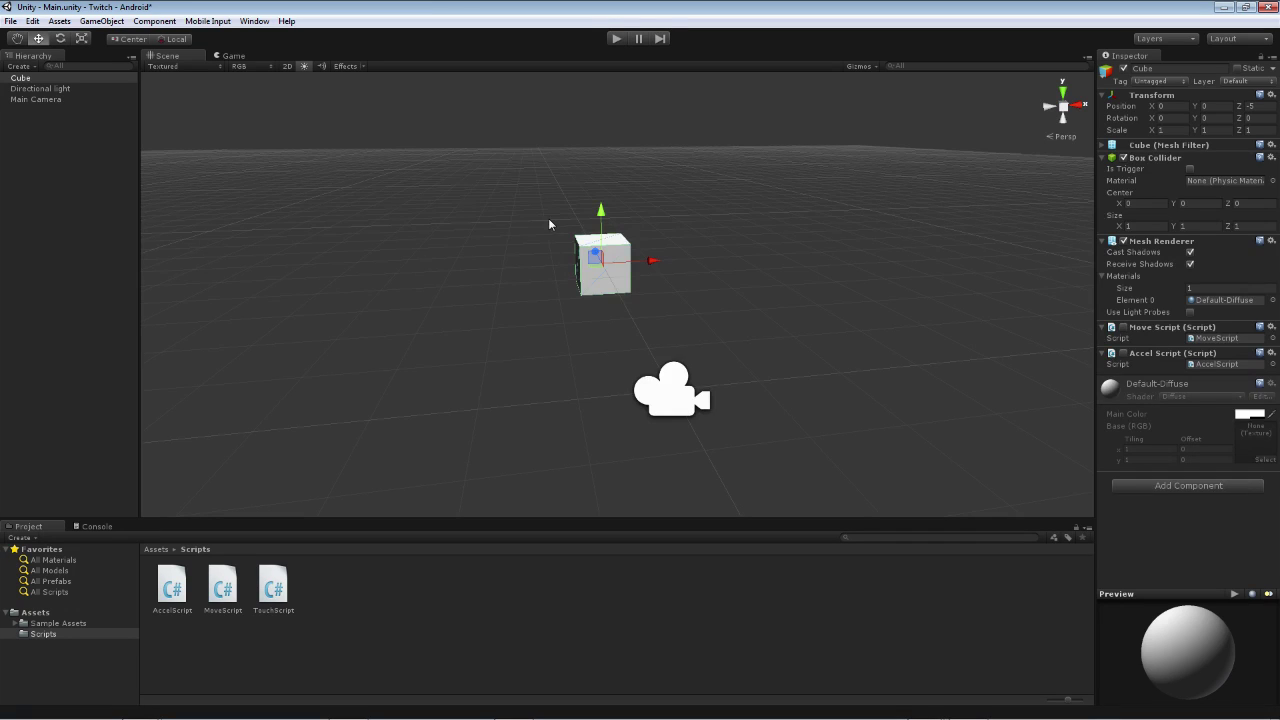
left_click(231, 56)
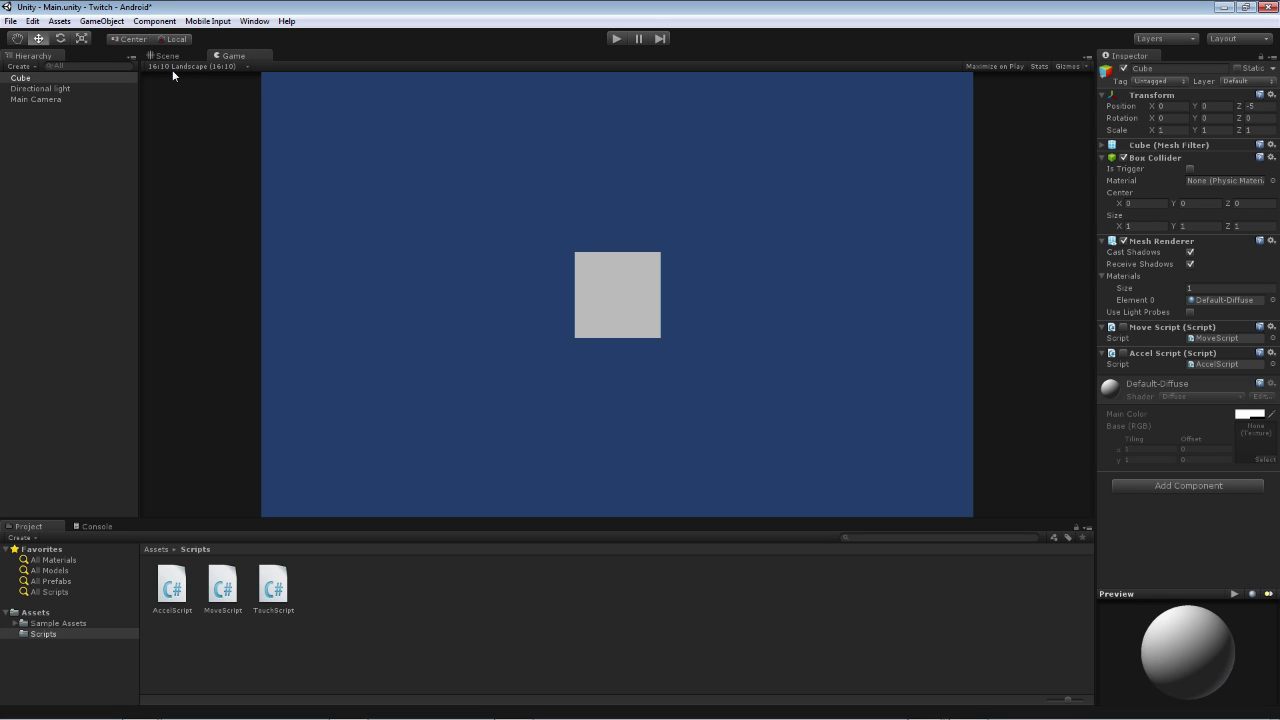
Open the Particles scene from the Scenes folder of Sample Scenes in Sample Assets
left_click(19, 628)
left_click(15, 623)
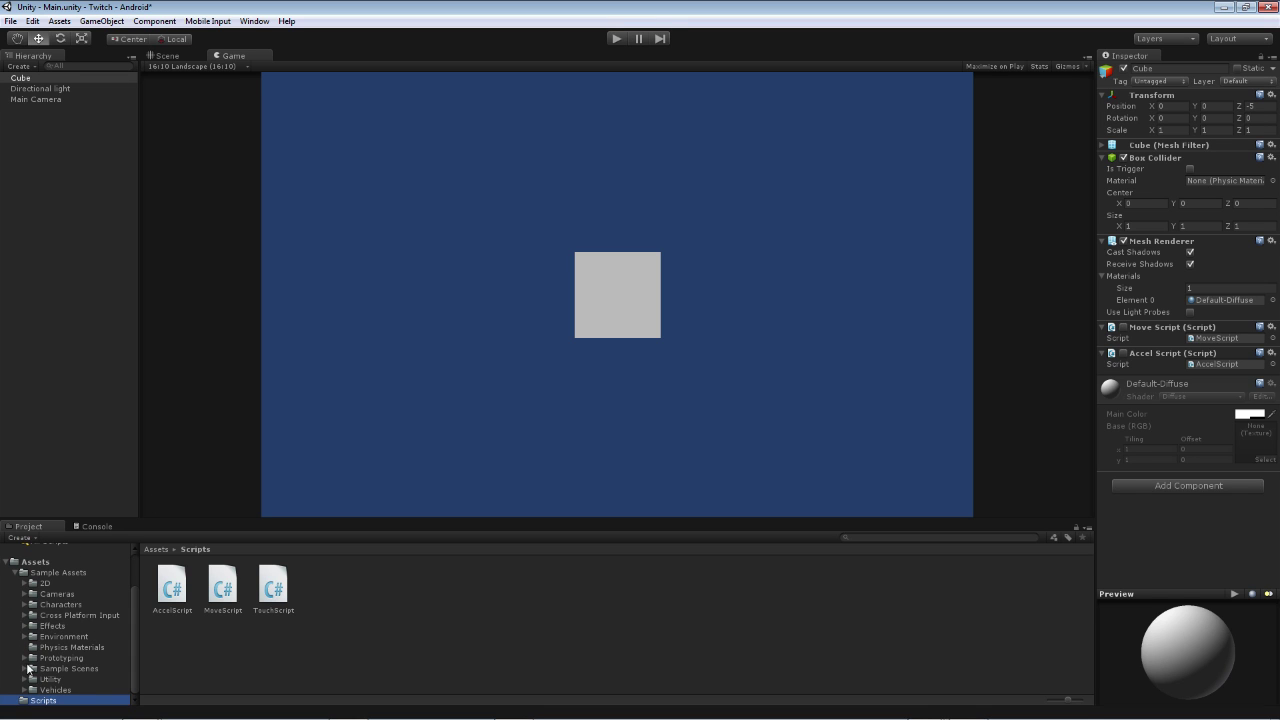
left_click(24, 668)
scroll(50, 600, "down", 3)
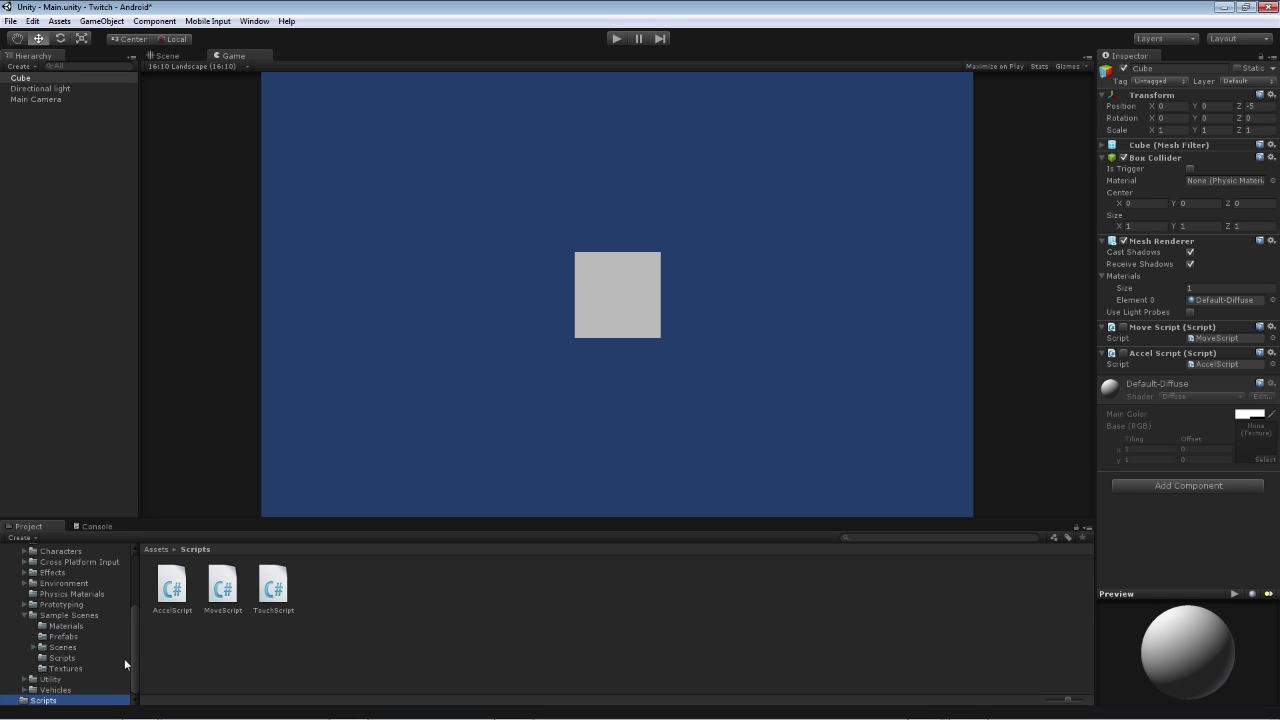
left_click(58, 648)
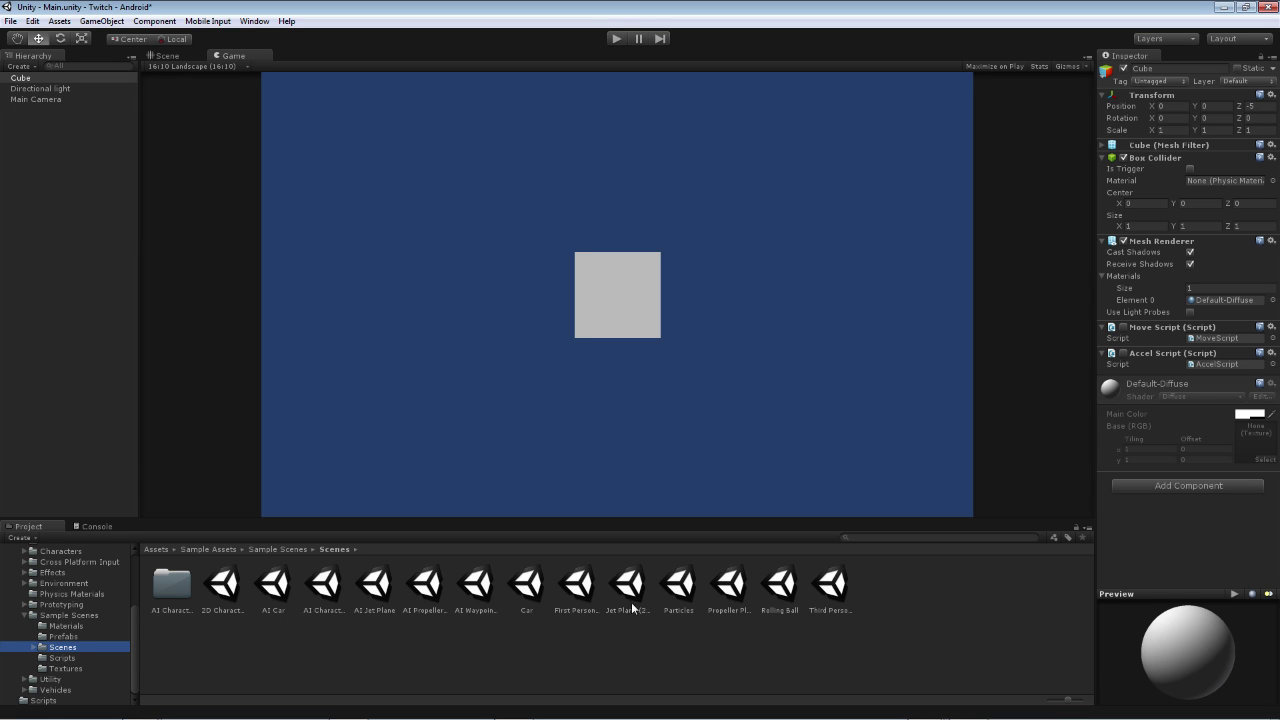
left_click(679, 586)
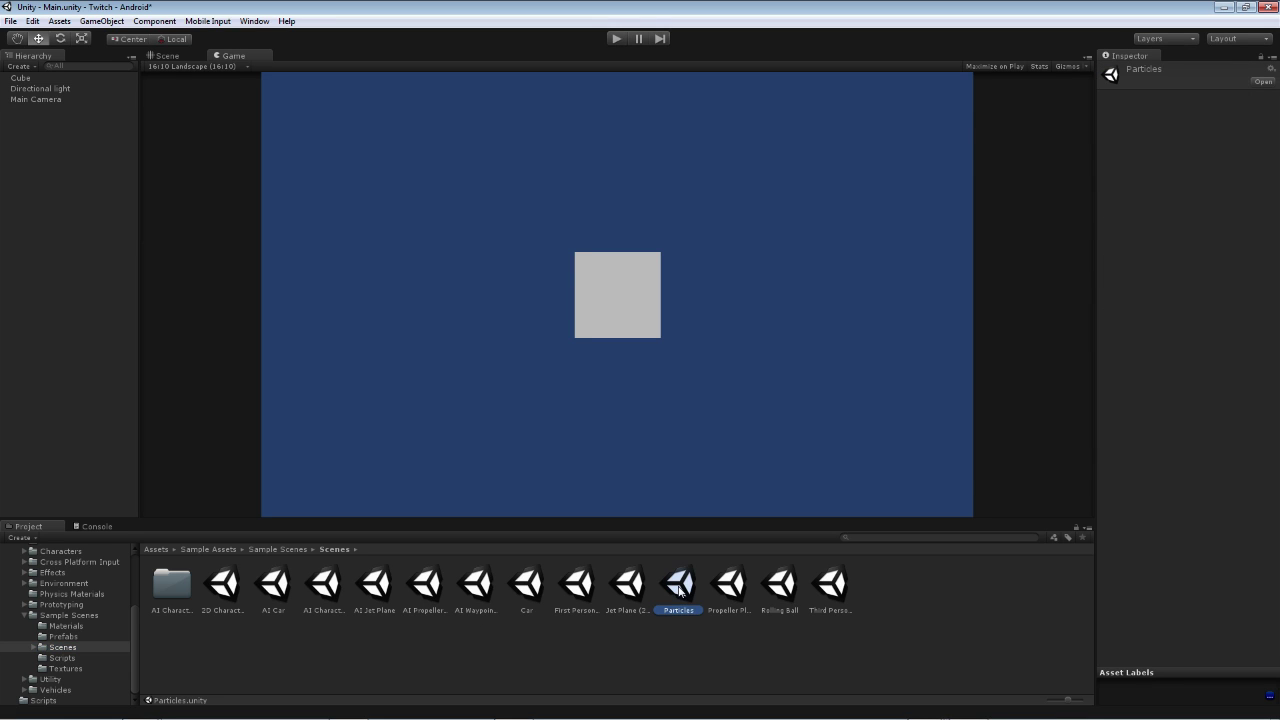
double_click(679, 588)
left_click(673, 392)
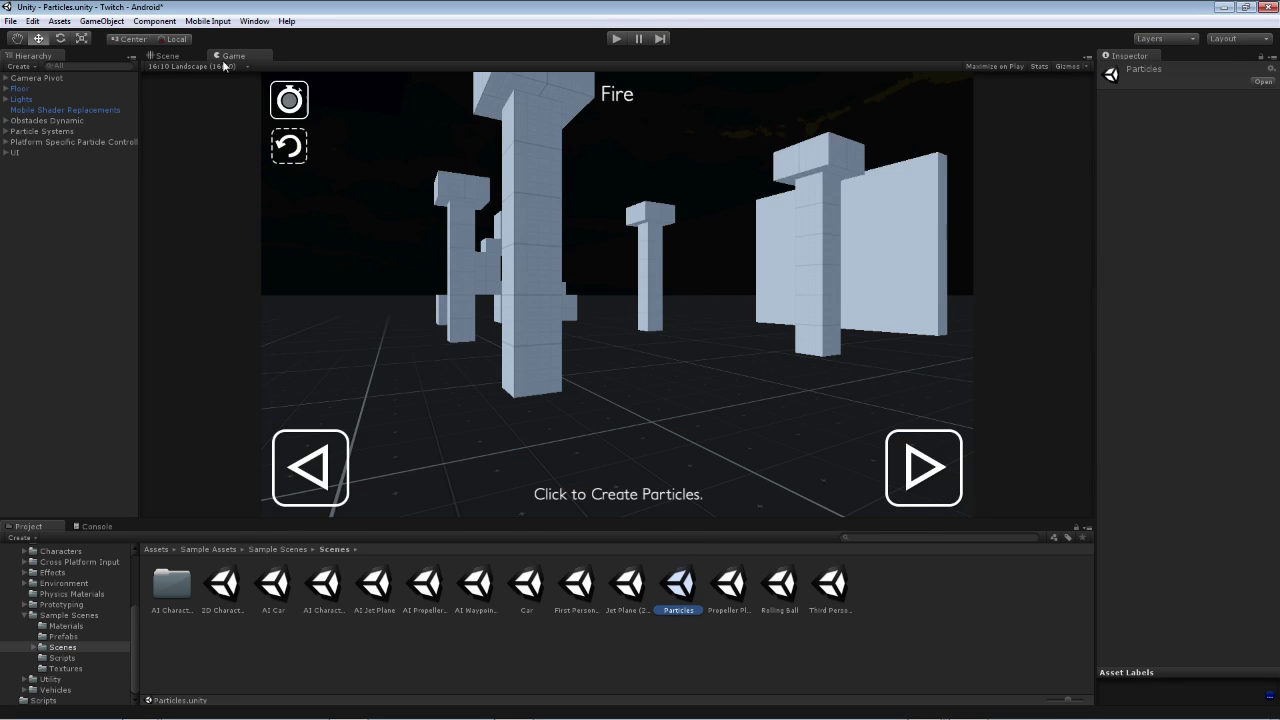
Look around the Particles scene, run it with the rendering statistics displayed, and stop it
left_click(166, 55)
left_click_drag(431, 264, 617, 110, "alt")
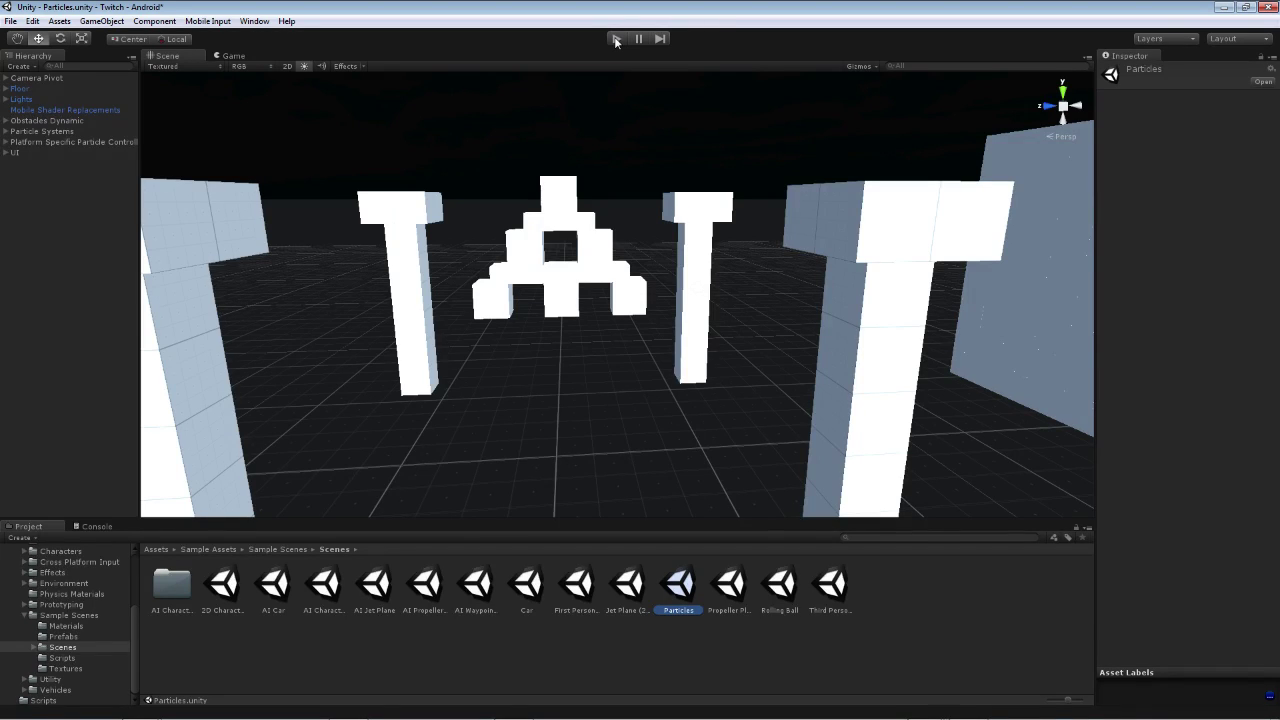
left_click(616, 39)
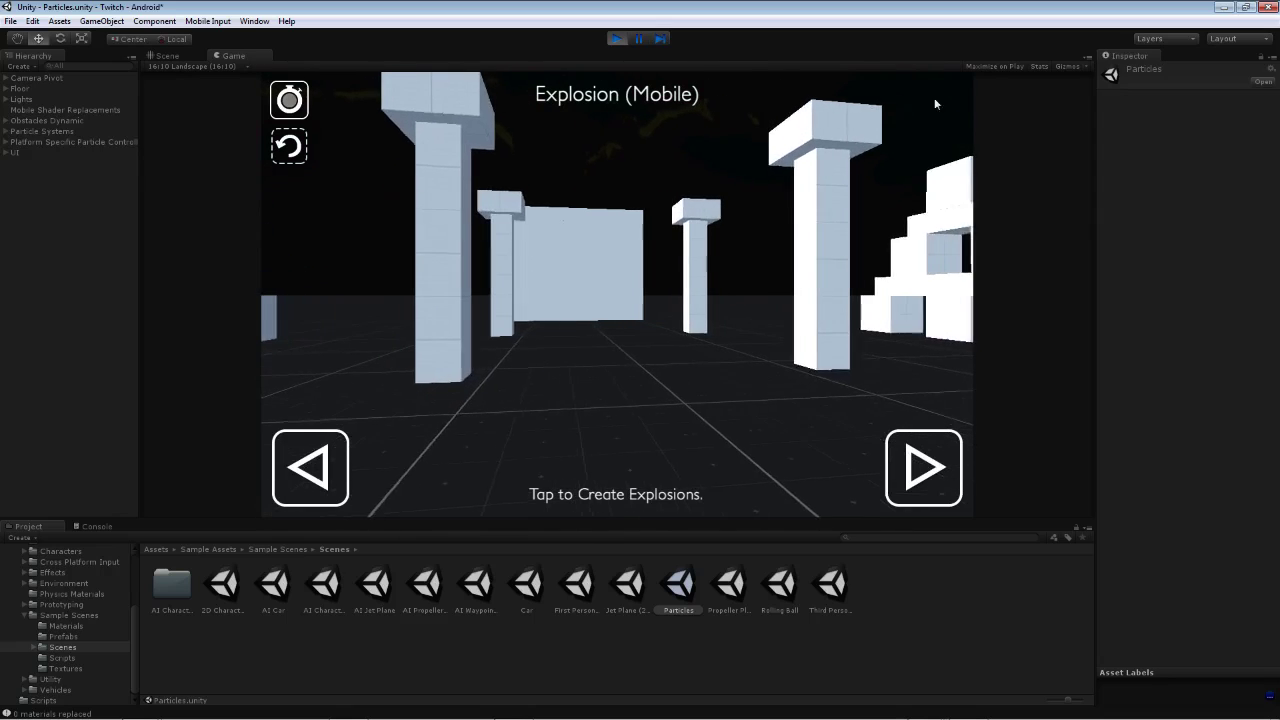
left_click(1039, 66)
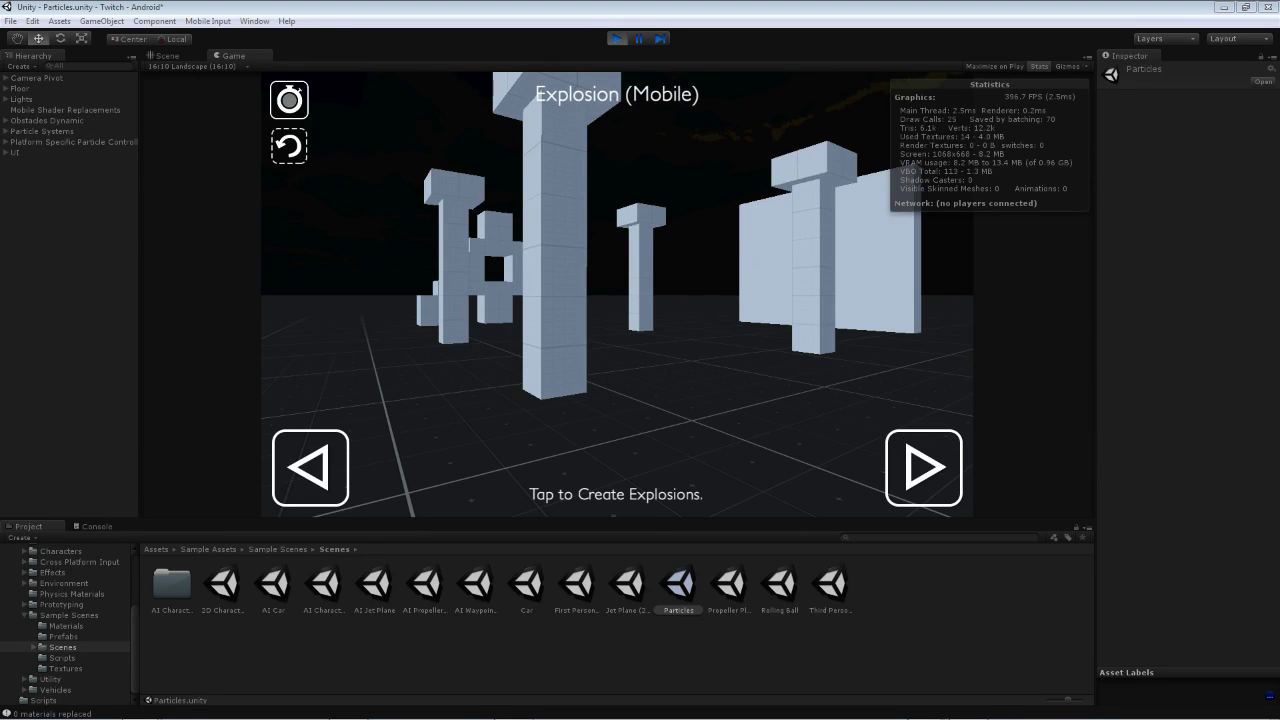
left_click(616, 38)
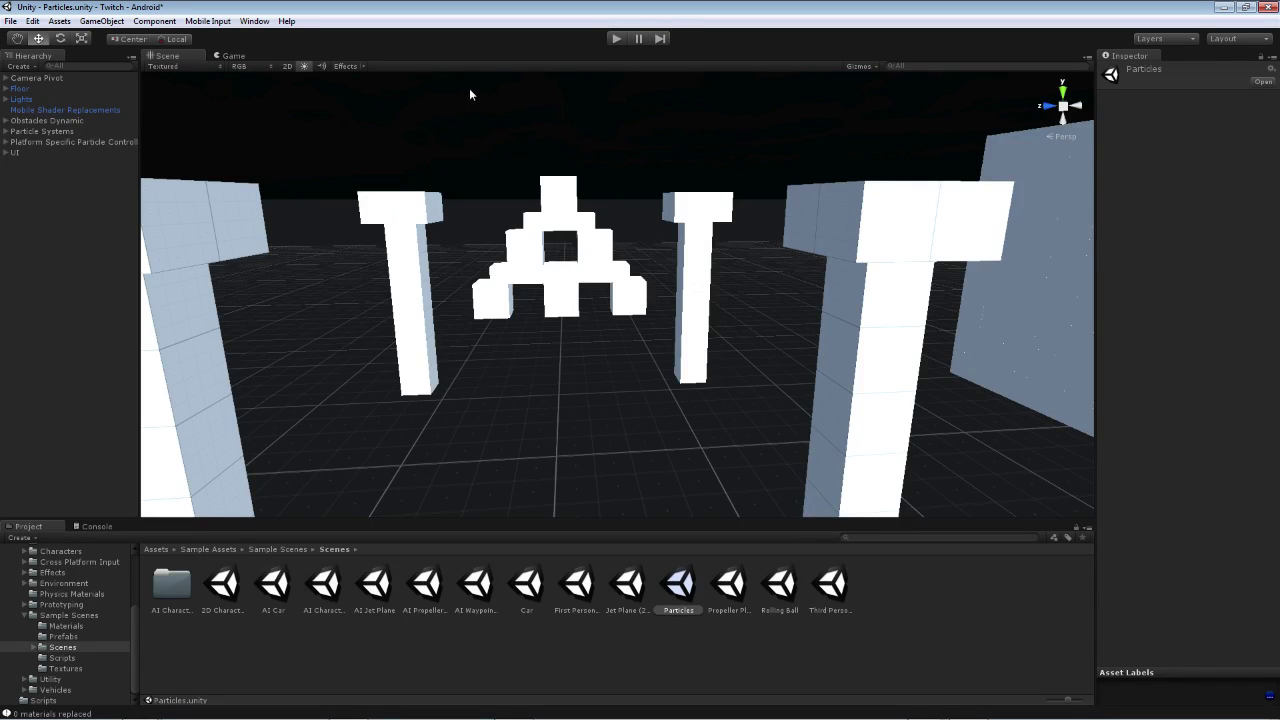
Open Build Settings to review the scenes in the build and the Android options, and close it
left_click(12, 21)
left_click(48, 155)
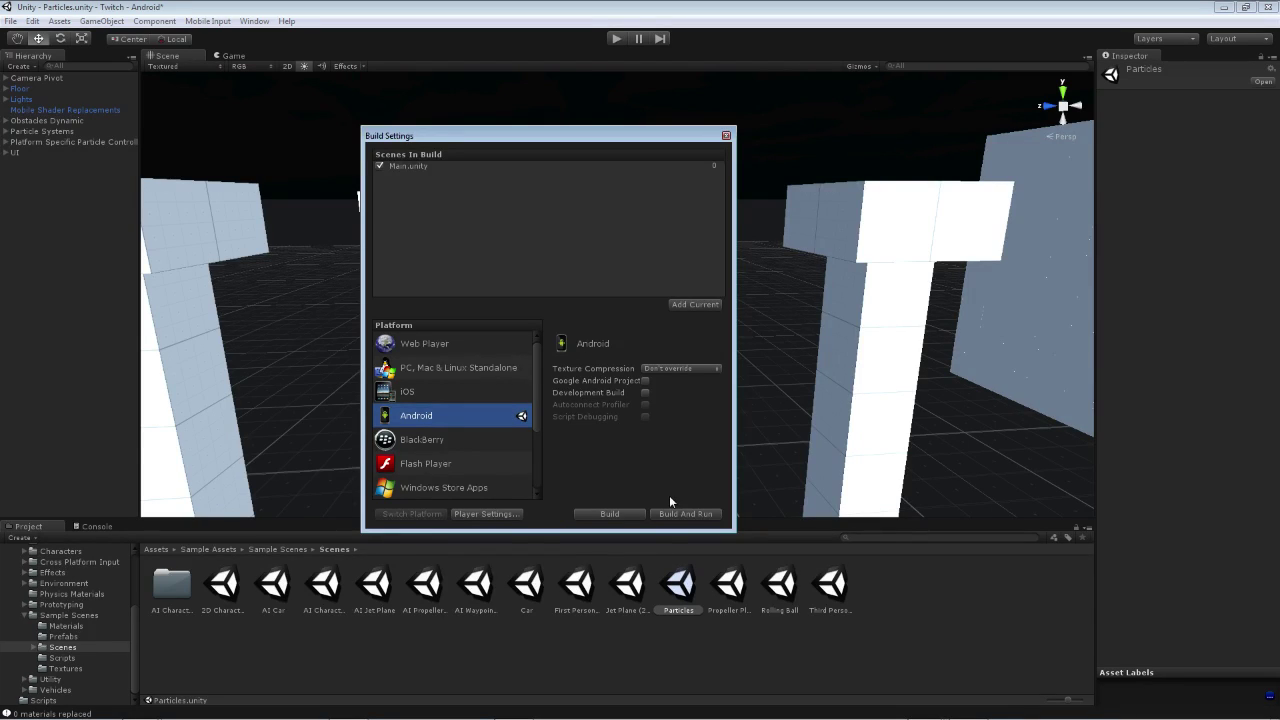
left_click(726, 136)
Inspect the shader pairs of Mobile Shader Replacements in a widened Inspector and the Mobile-Spec shader in the Effects Shaders folder
left_click(38, 112)
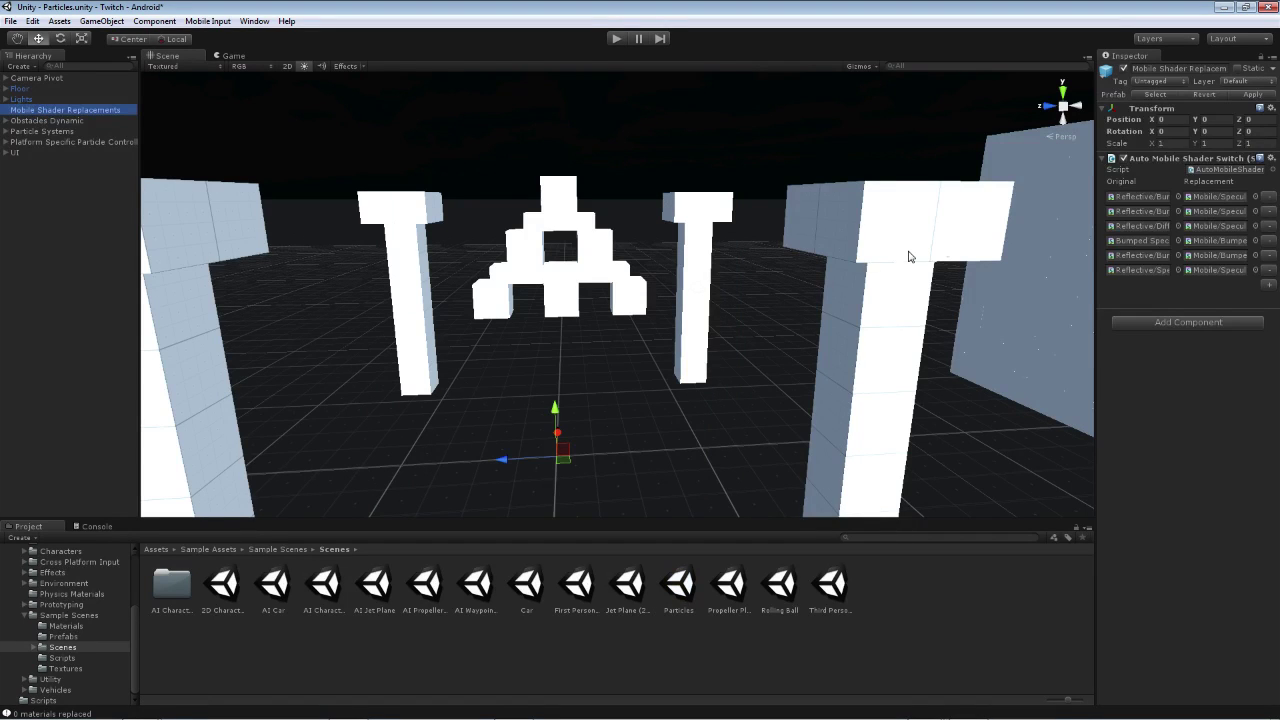
left_click_drag(1097, 188, 799, 189)
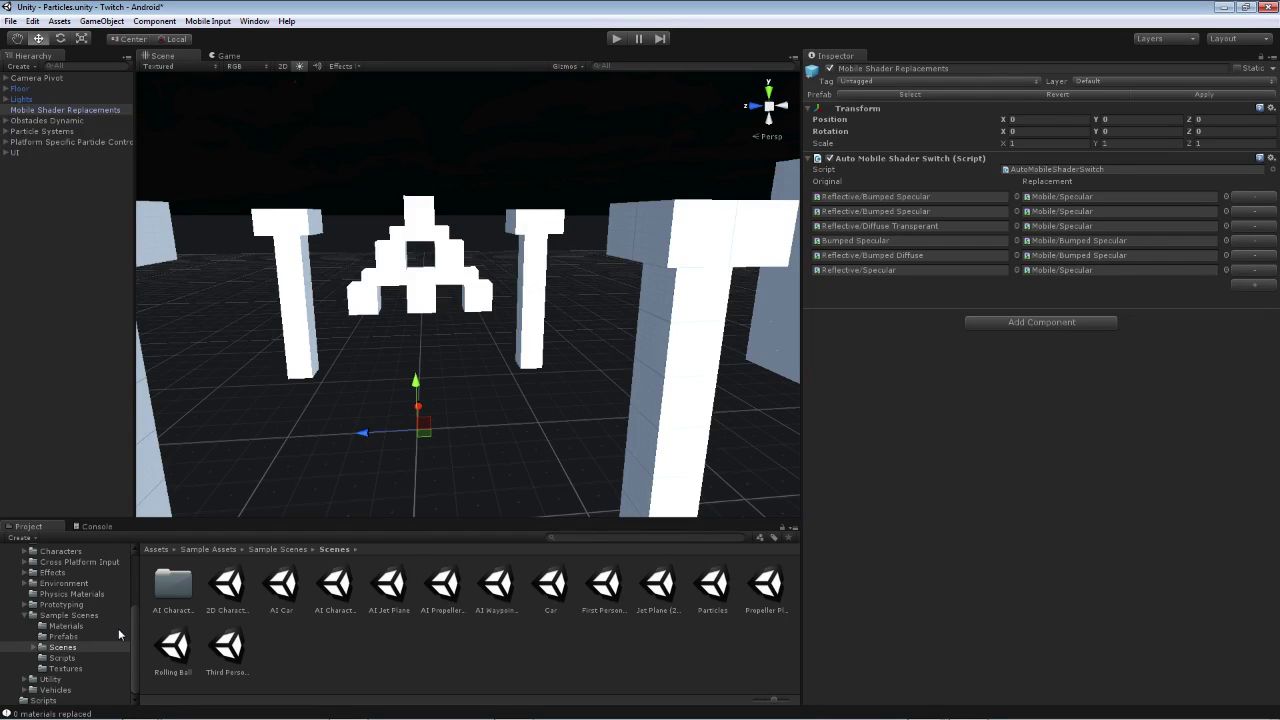
mouse_move(134, 628)
left_mouse_down()
mouse_move(138, 581)
mouse_move(138, 608)
left_mouse_up()
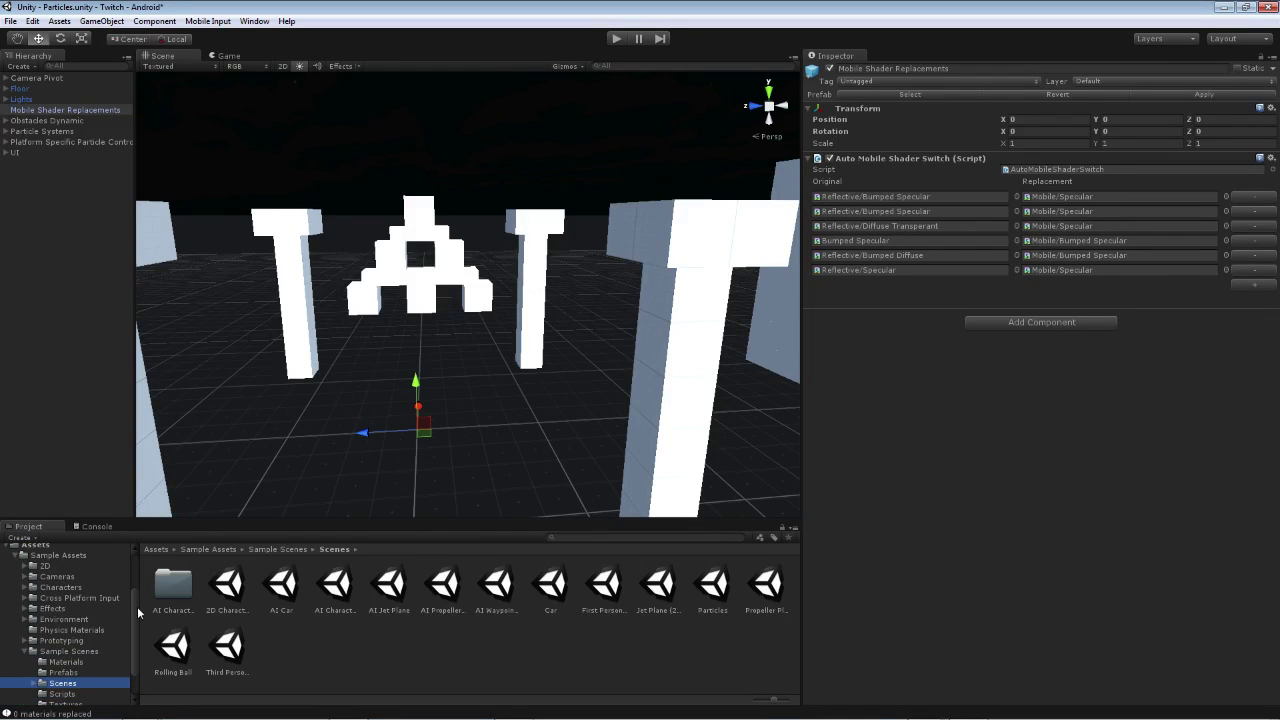
left_click(25, 610)
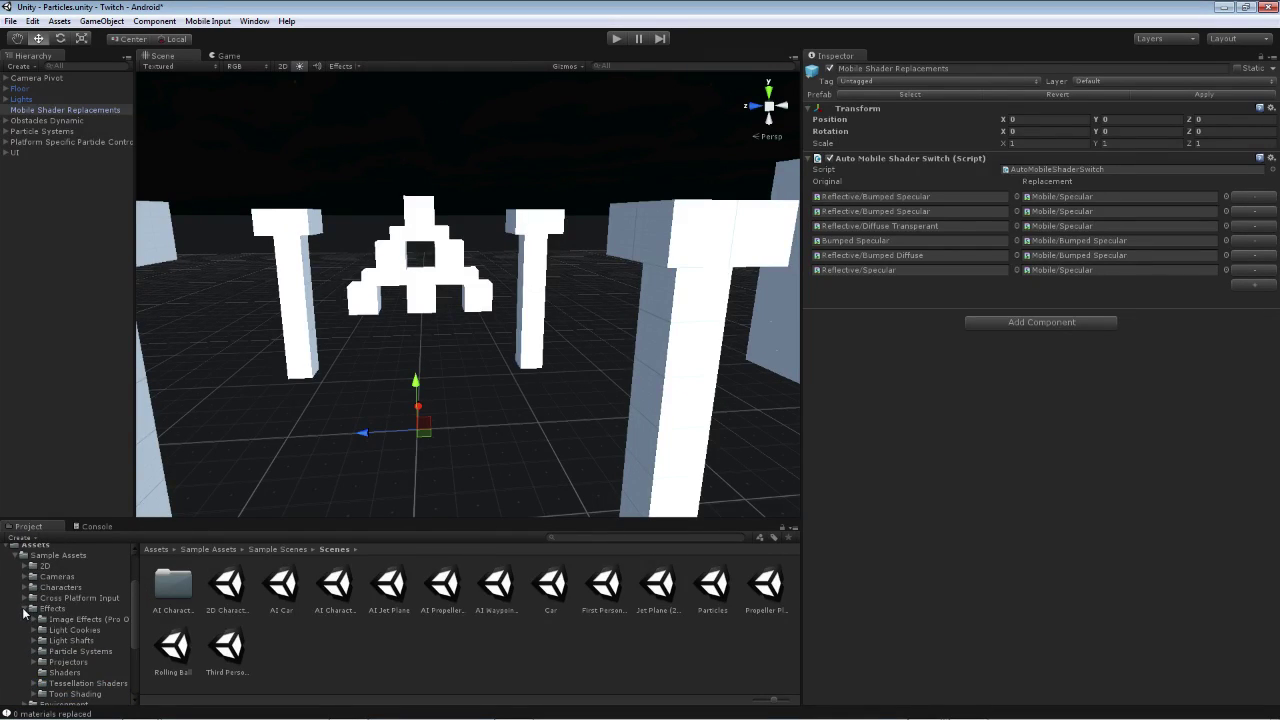
left_click(46, 672)
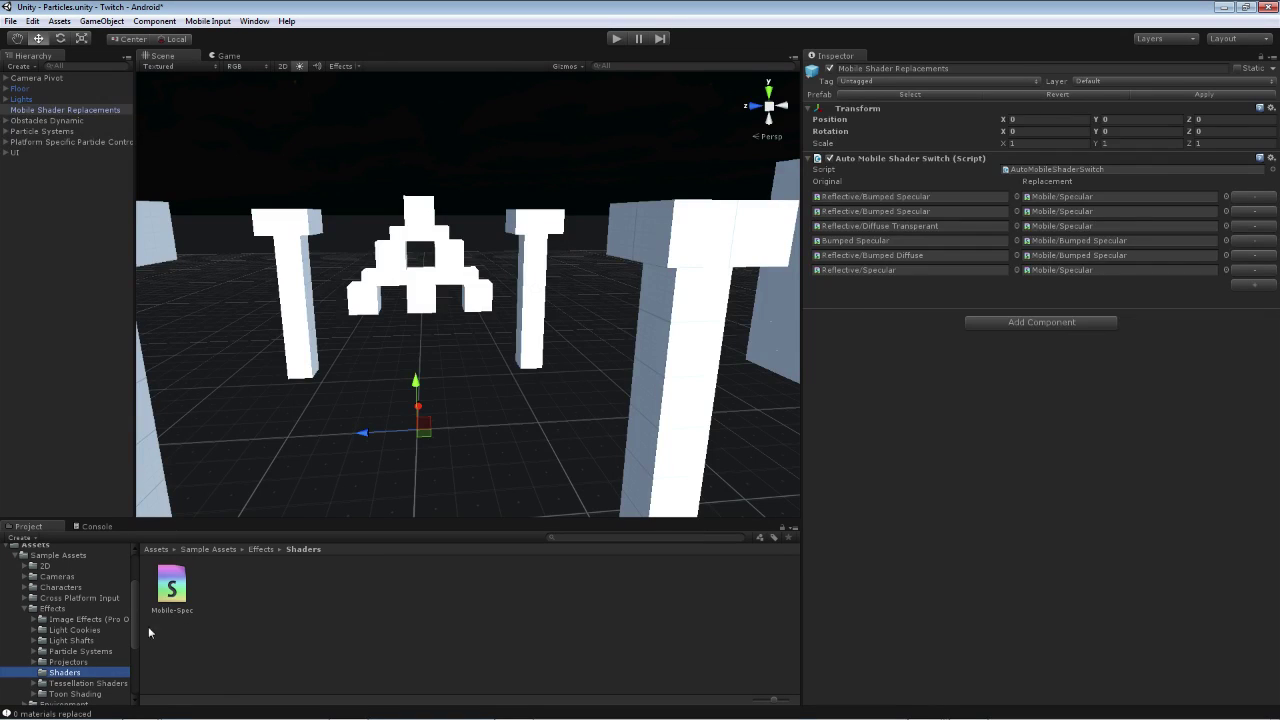
left_click(183, 592)
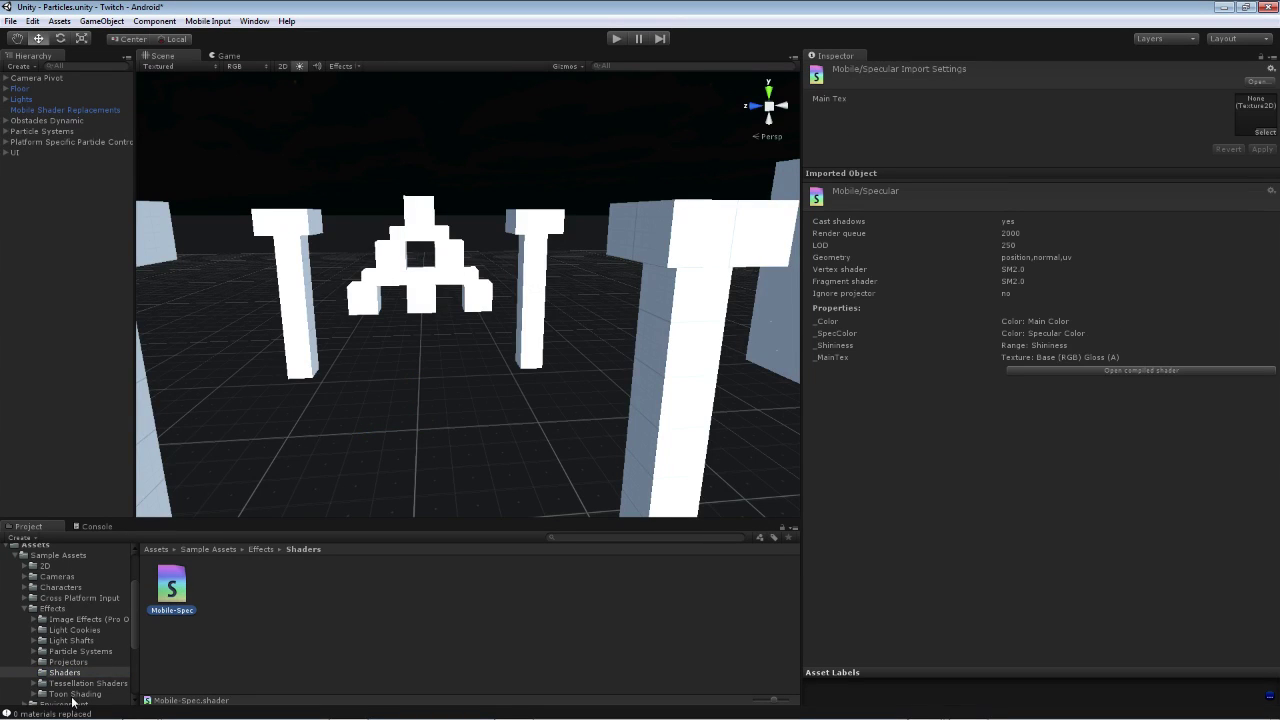
Collapse the Effects folder and resize the layout with a narrower Inspector, wider Hierarchy and taller Project area
left_click(23, 609)
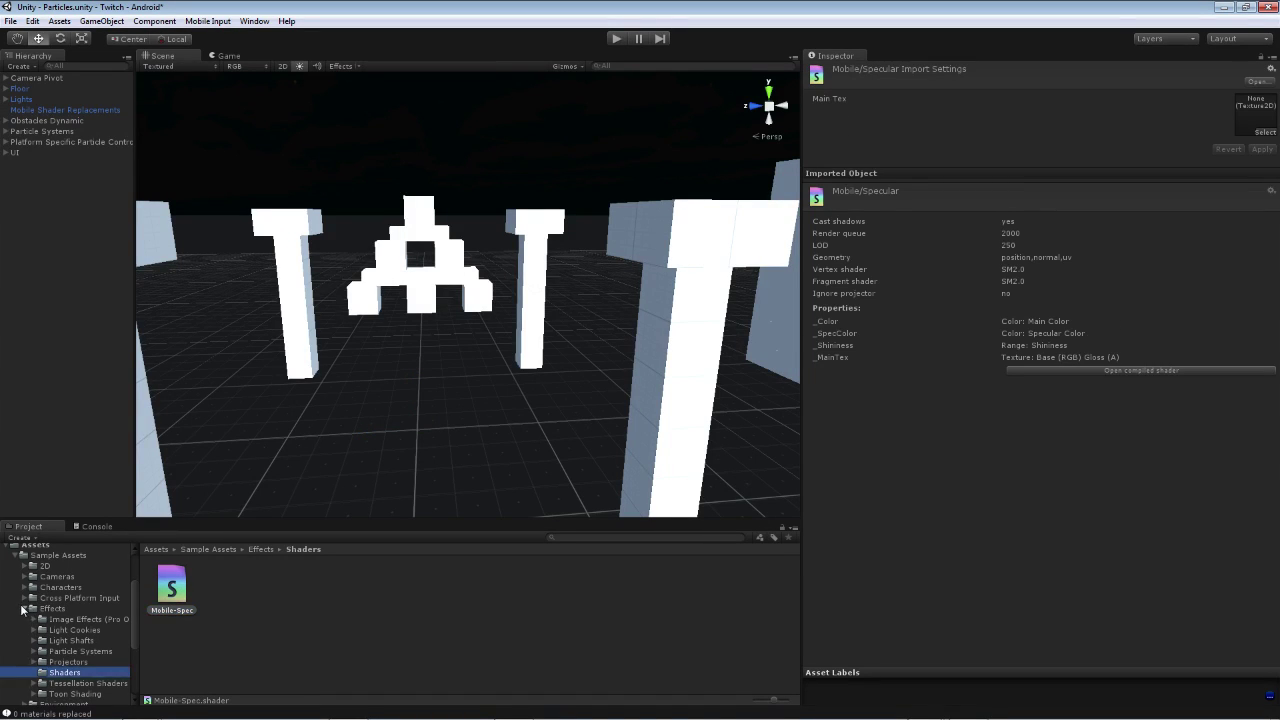
key("Left")
key("Left")
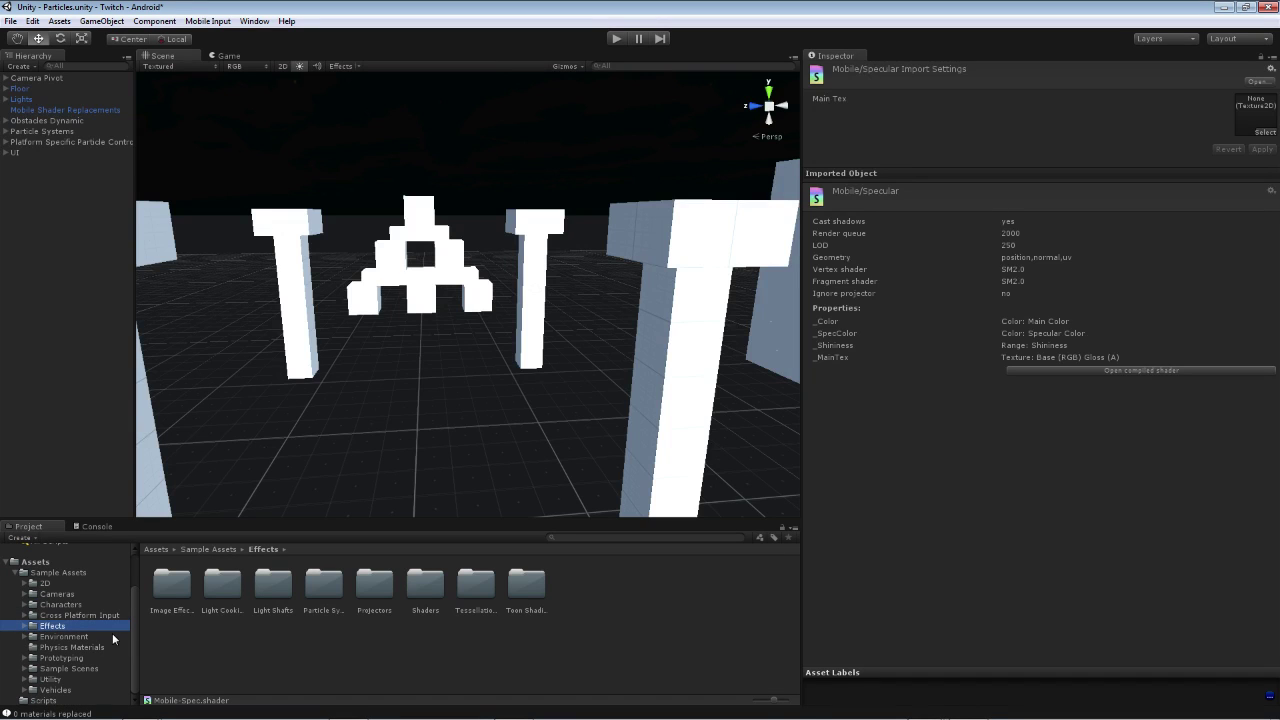
mouse_move(137, 612)
left_mouse_down()
mouse_move(138, 582)
mouse_move(138, 615)
left_mouse_up()
left_click_drag(802, 330, 1017, 309)
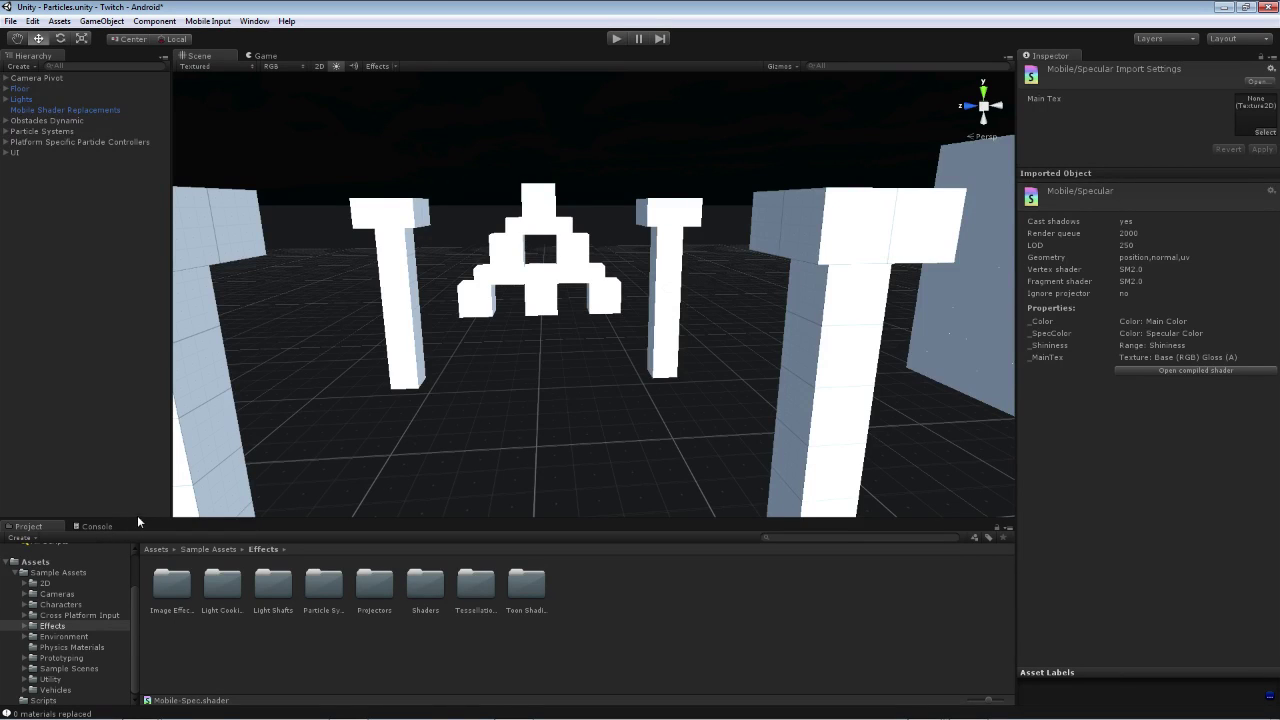
left_click_drag(137, 519, 142, 491)
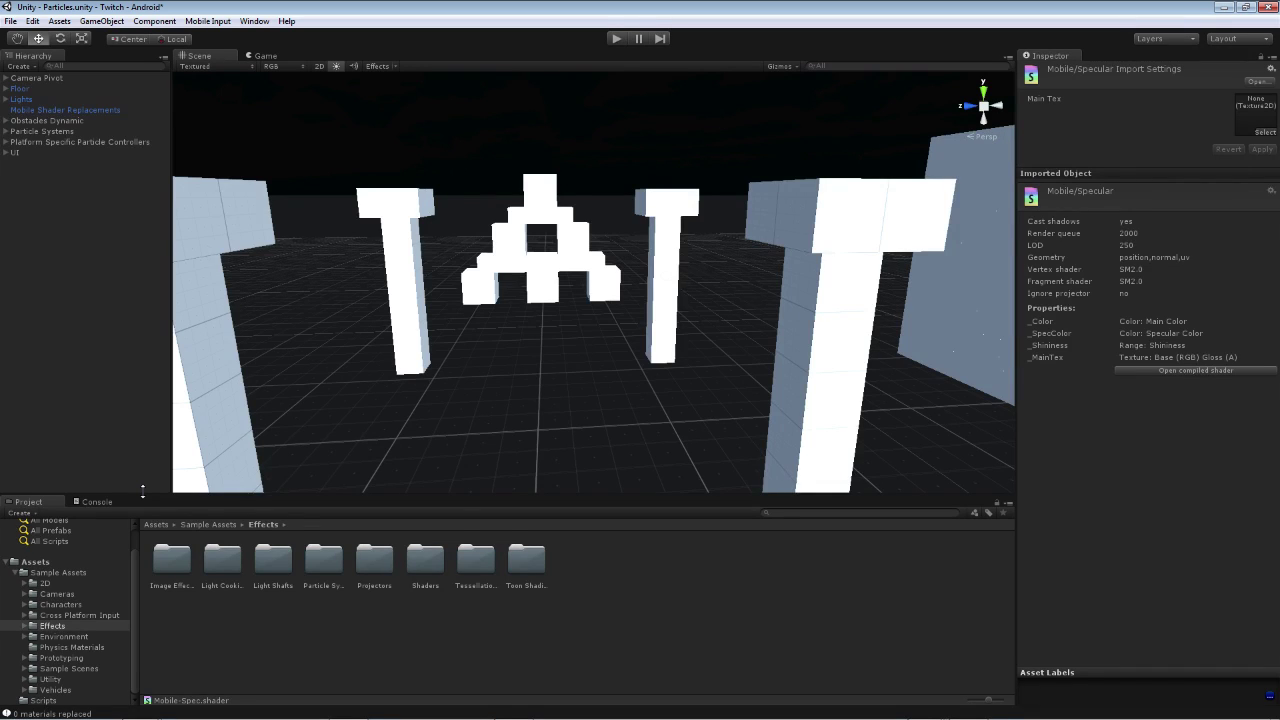
Create a new Game view size preset labelled Surface
left_click(258, 56)
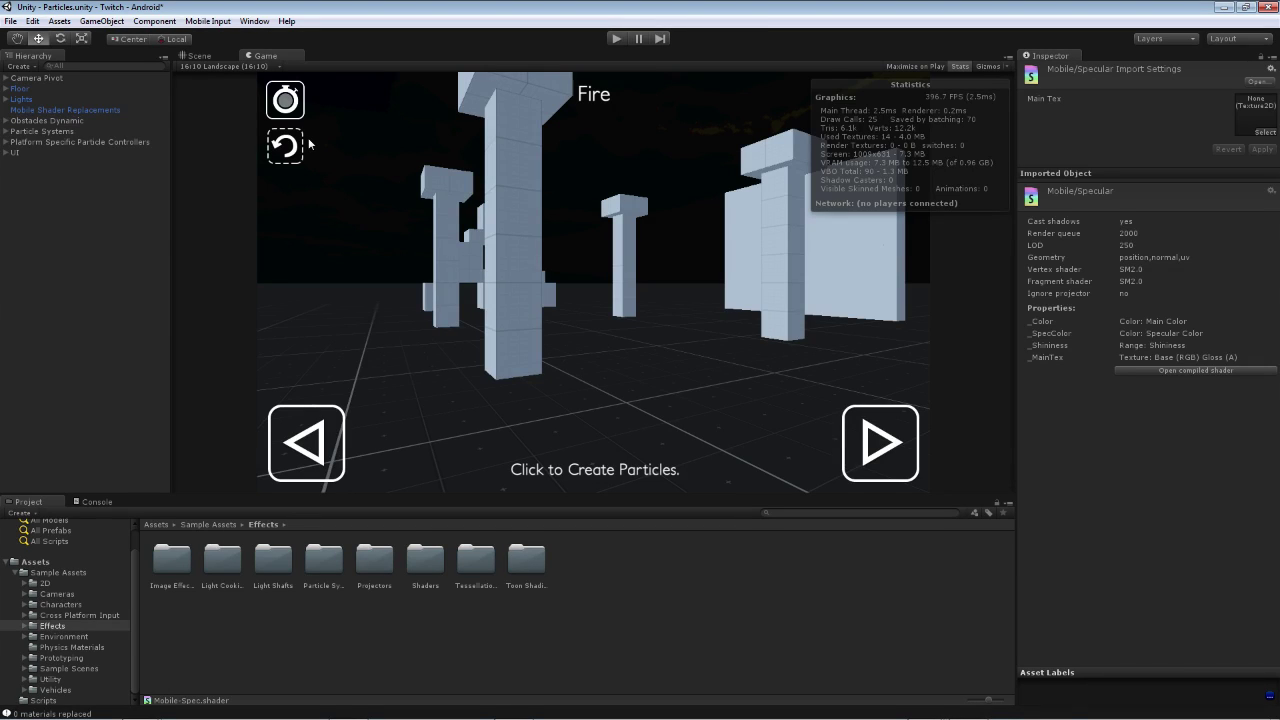
left_click(222, 67)
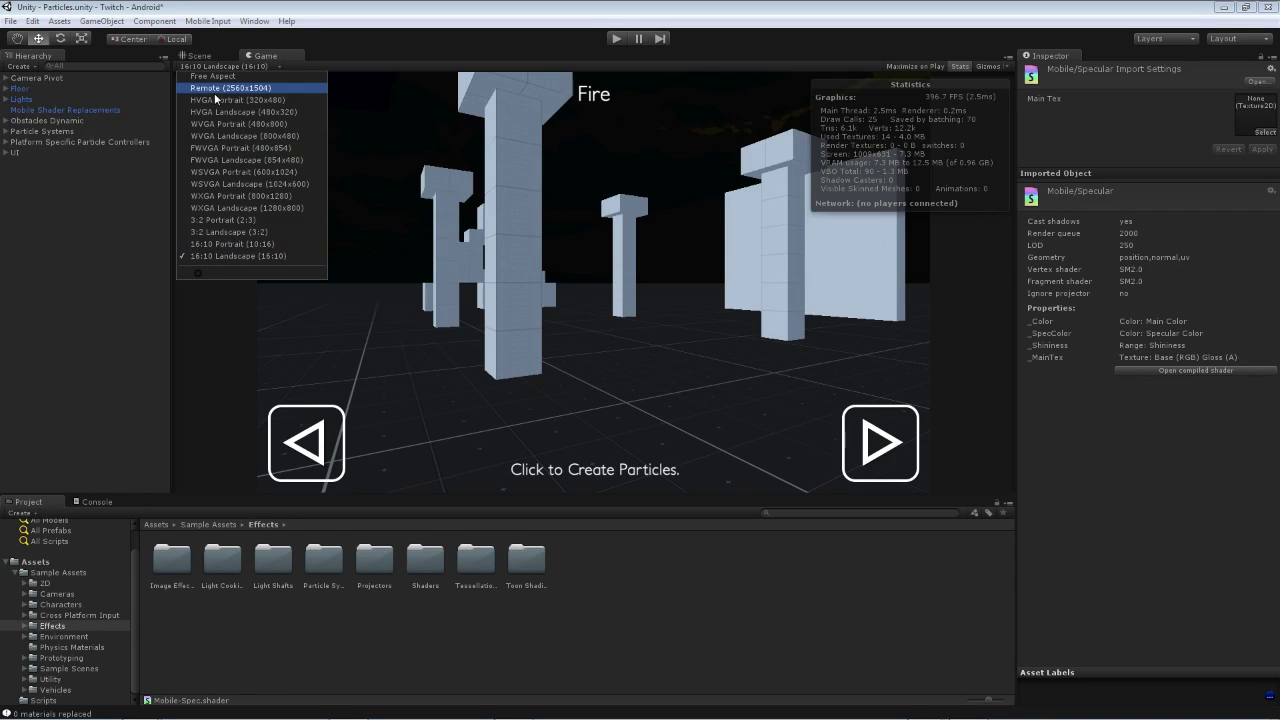
left_click(197, 272)
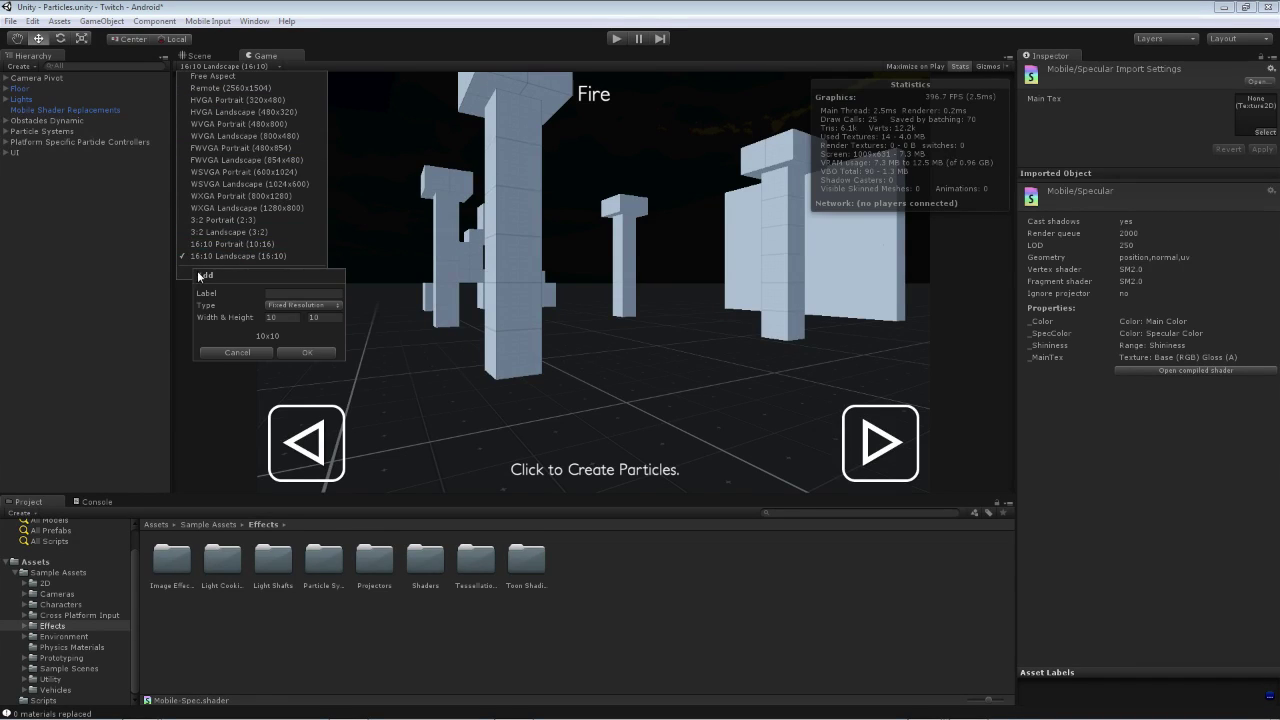
left_click(288, 292)
type("sUR")
key("BackSpace")
key("BackSpace")
key("BackSpace")
type("Surface")
Set the Surface preset to a fixed resolution of 16x10 and apply it to the Game view
left_click(286, 316)
type("16")
key("Tab")
type("9")
left_click(287, 352)
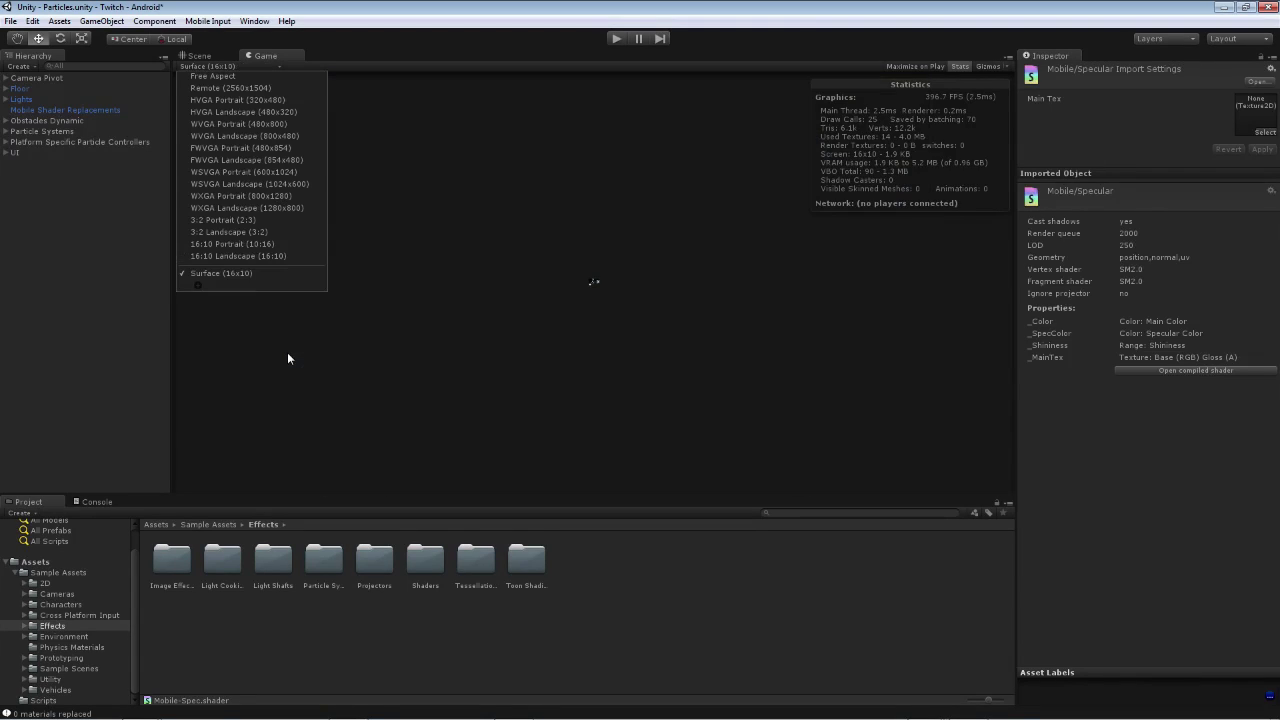
left_click(226, 272)
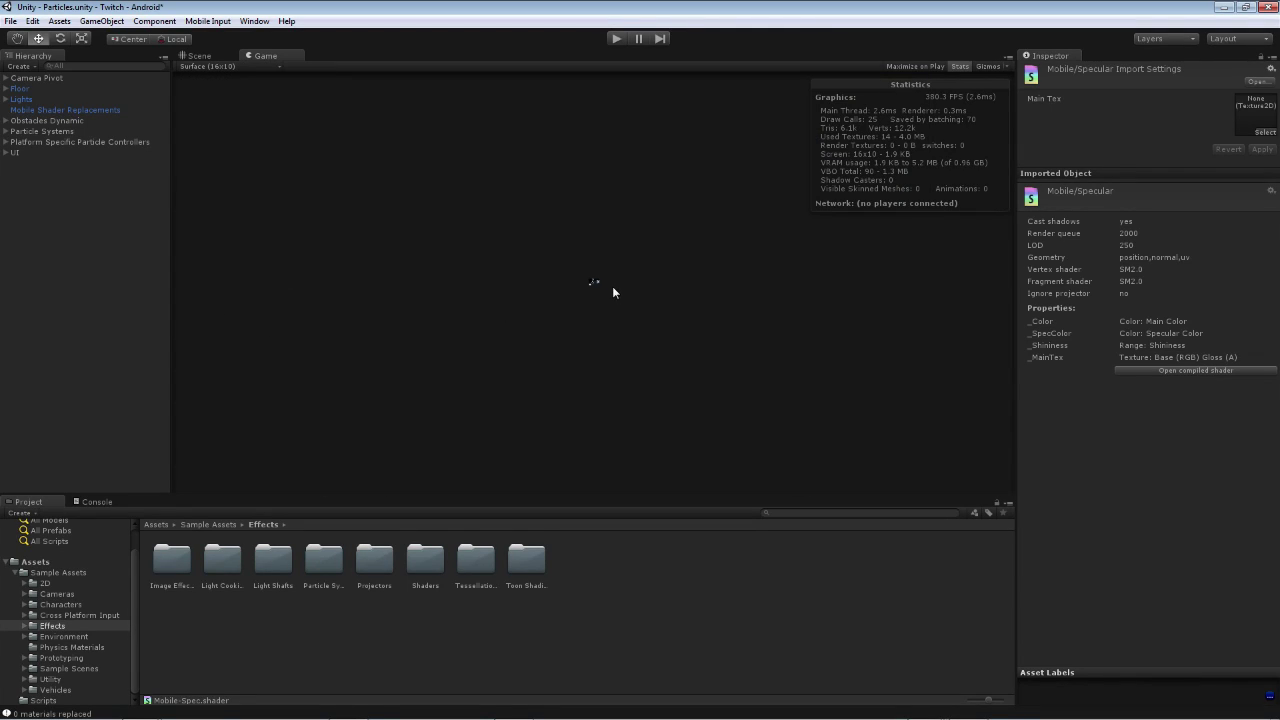
Return the Game view to the 16:10 Landscape aspect ratio
left_click(204, 55)
left_click(256, 56)
left_click(207, 66)
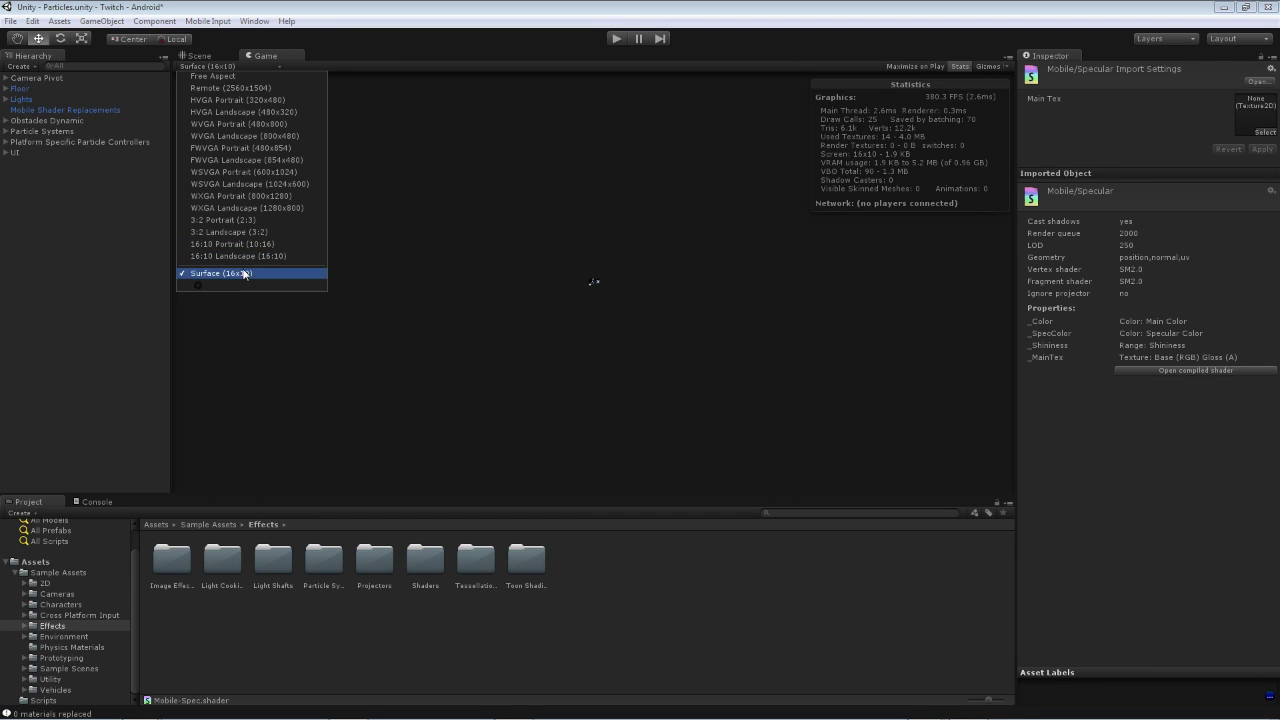
left_click(243, 272)
left_click(240, 66)
left_click(224, 258)
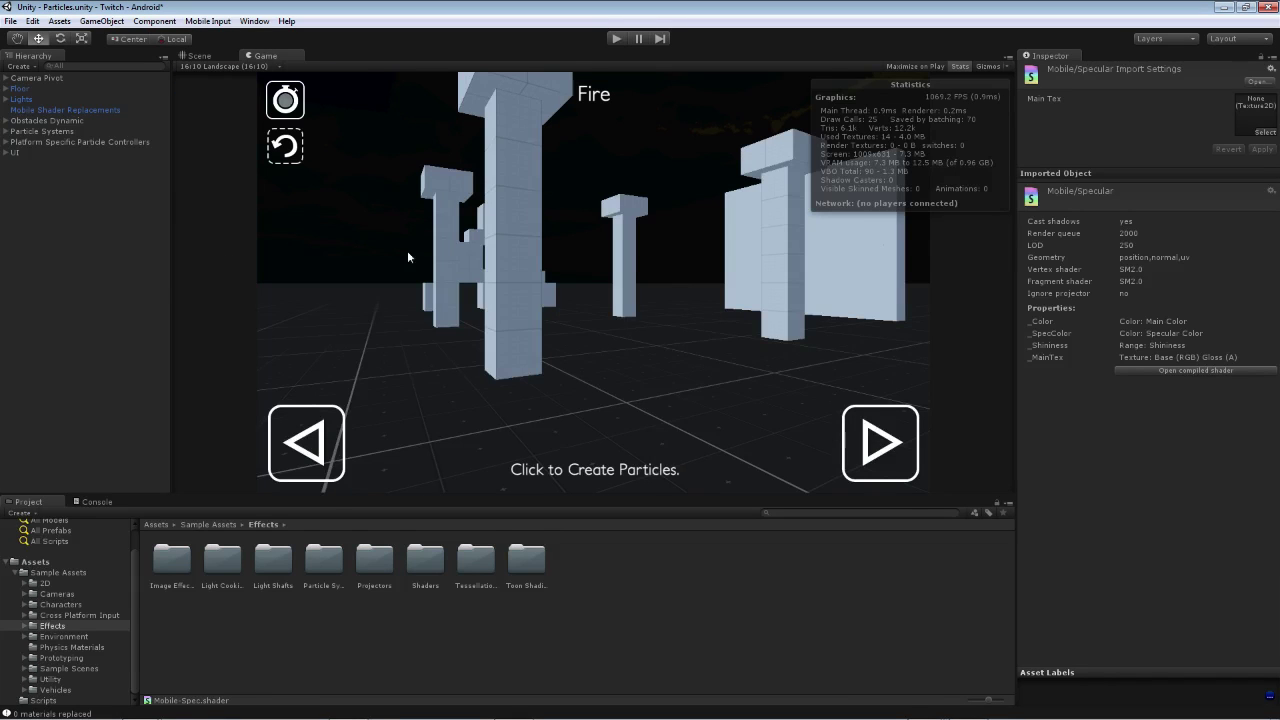
Open Build Settings and look through the full list of available build platforms
left_click(243, 67)
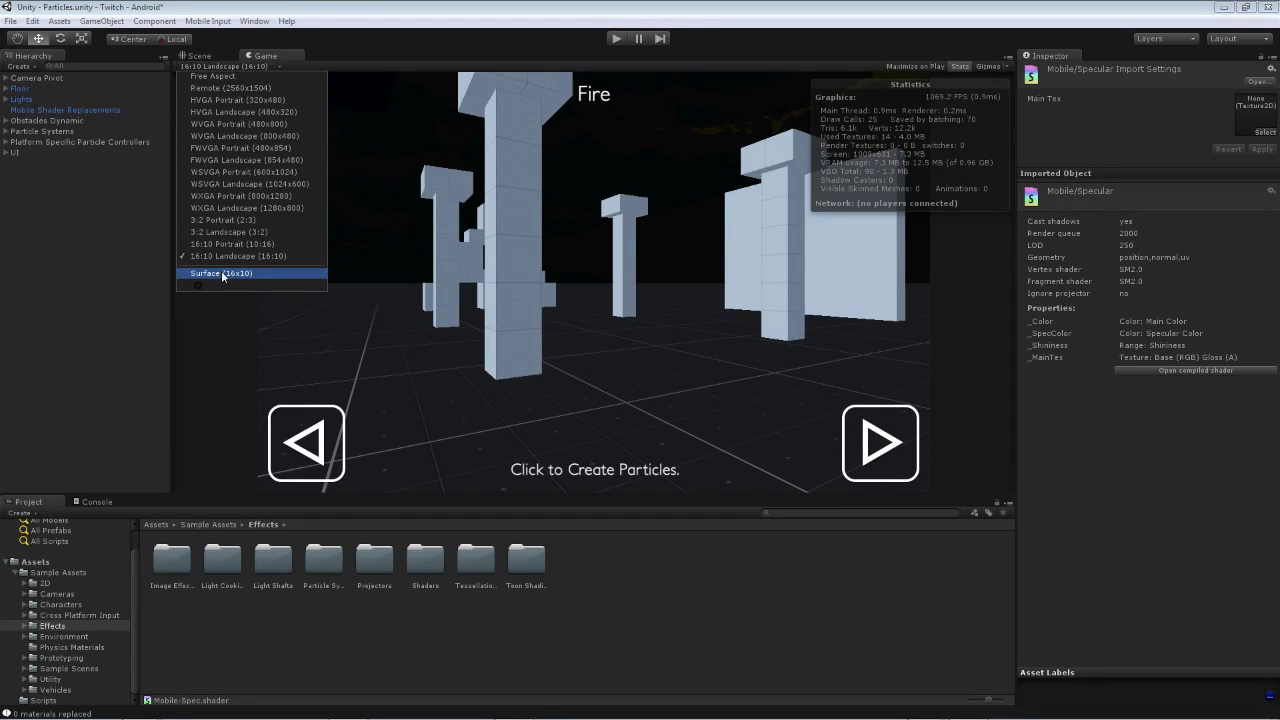
left_click(11, 21)
mouse_move(33, 21)
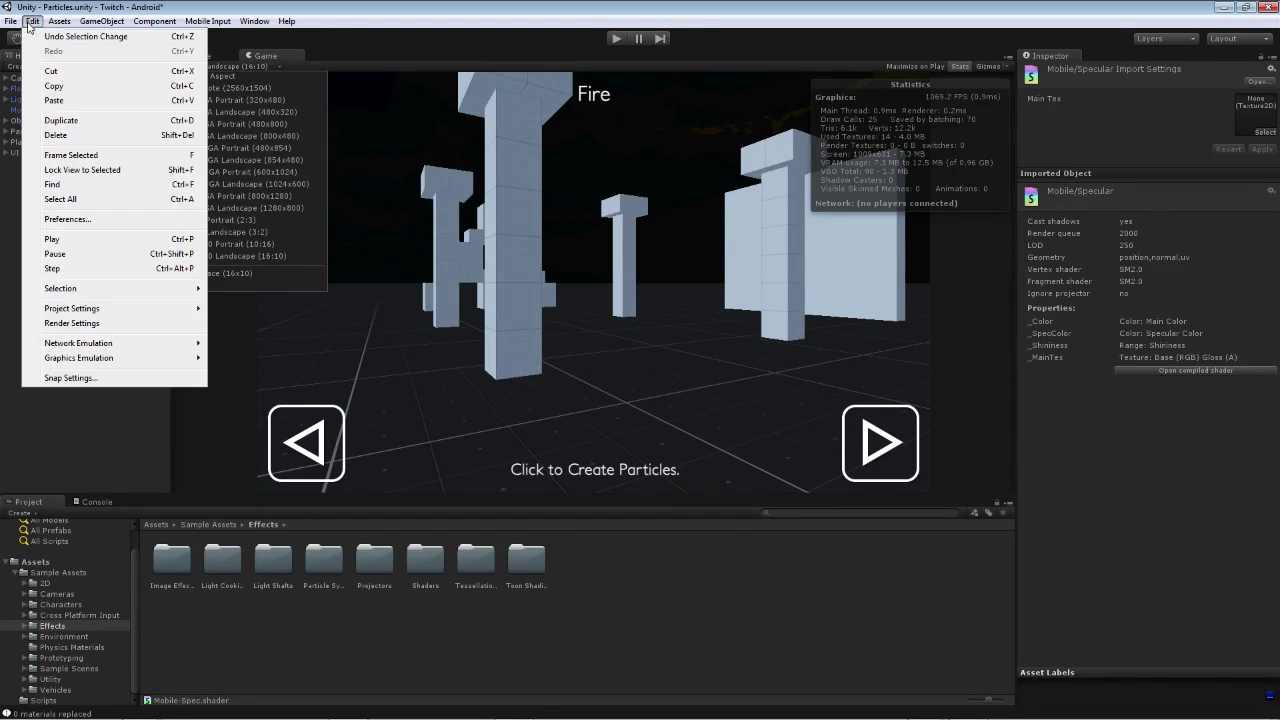
left_click(66, 163)
scroll(458, 426, "down", 2)
scroll(458, 426, "down", 3)
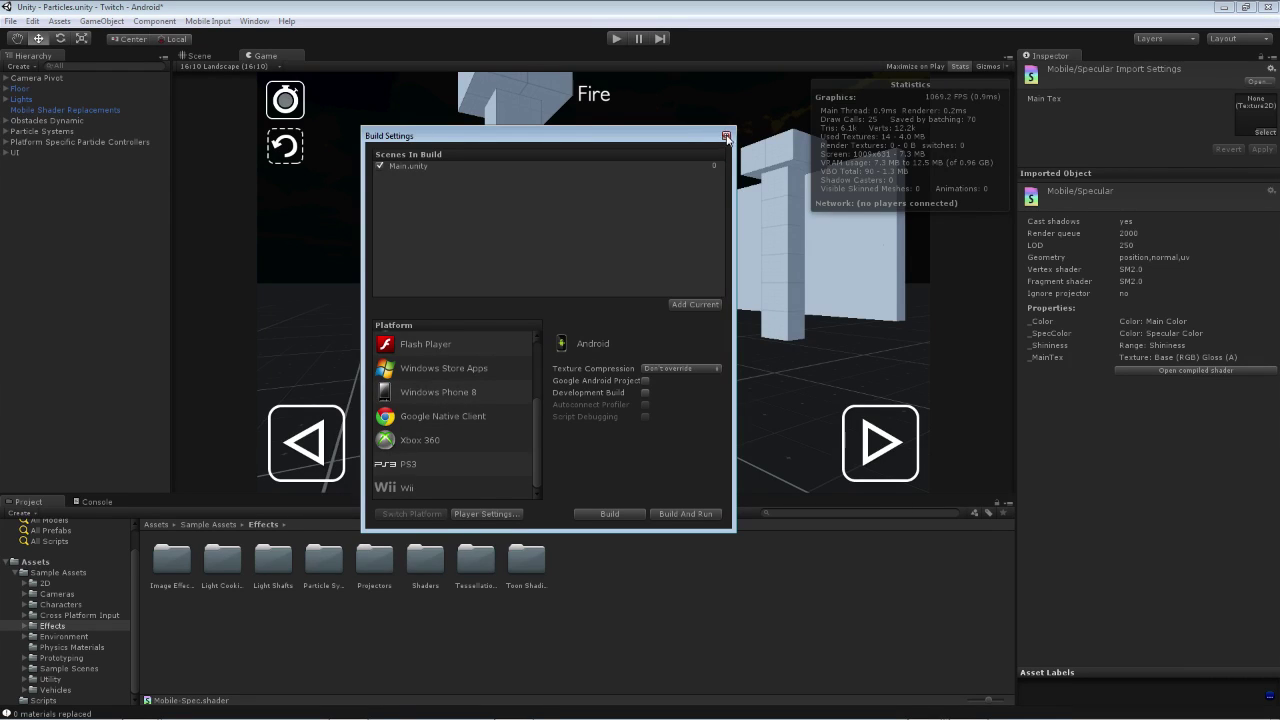
scroll(445, 390, "up", 5)
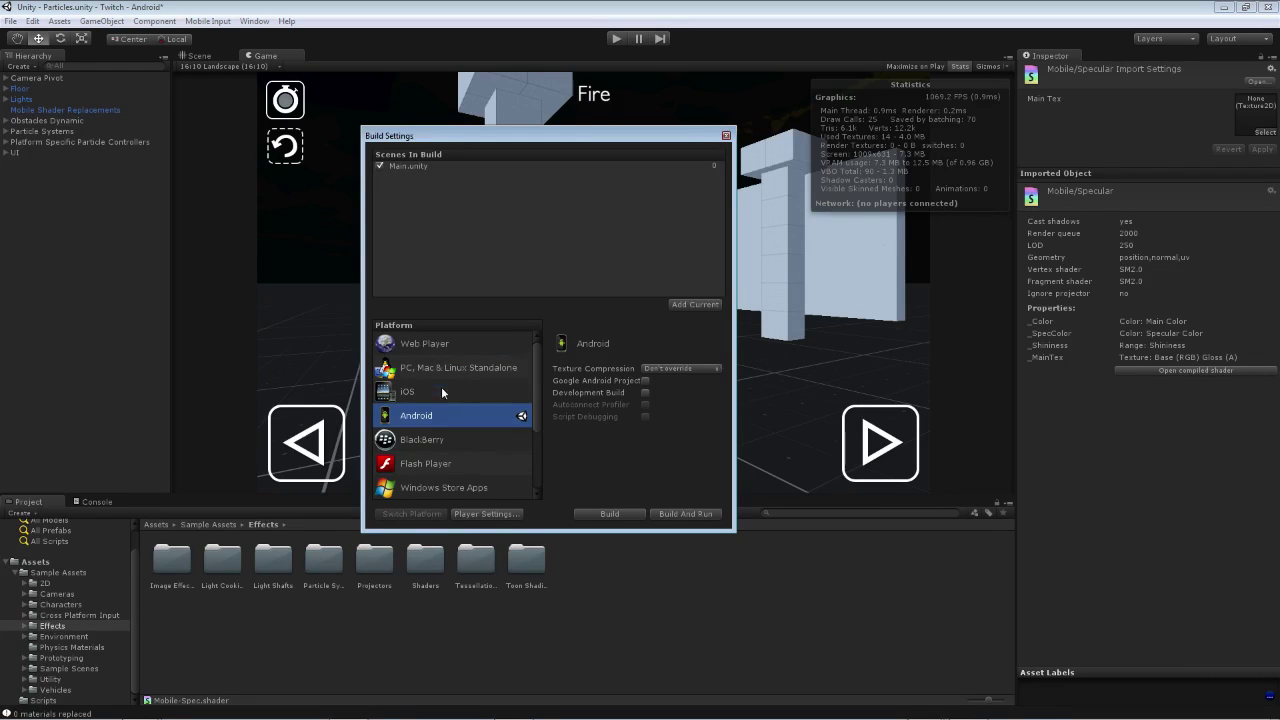
Close Build Settings and preview the Game view in 3:2 Portrait and 3:2 Landscape before returning it to 16:10 Landscape
left_click(726, 135)
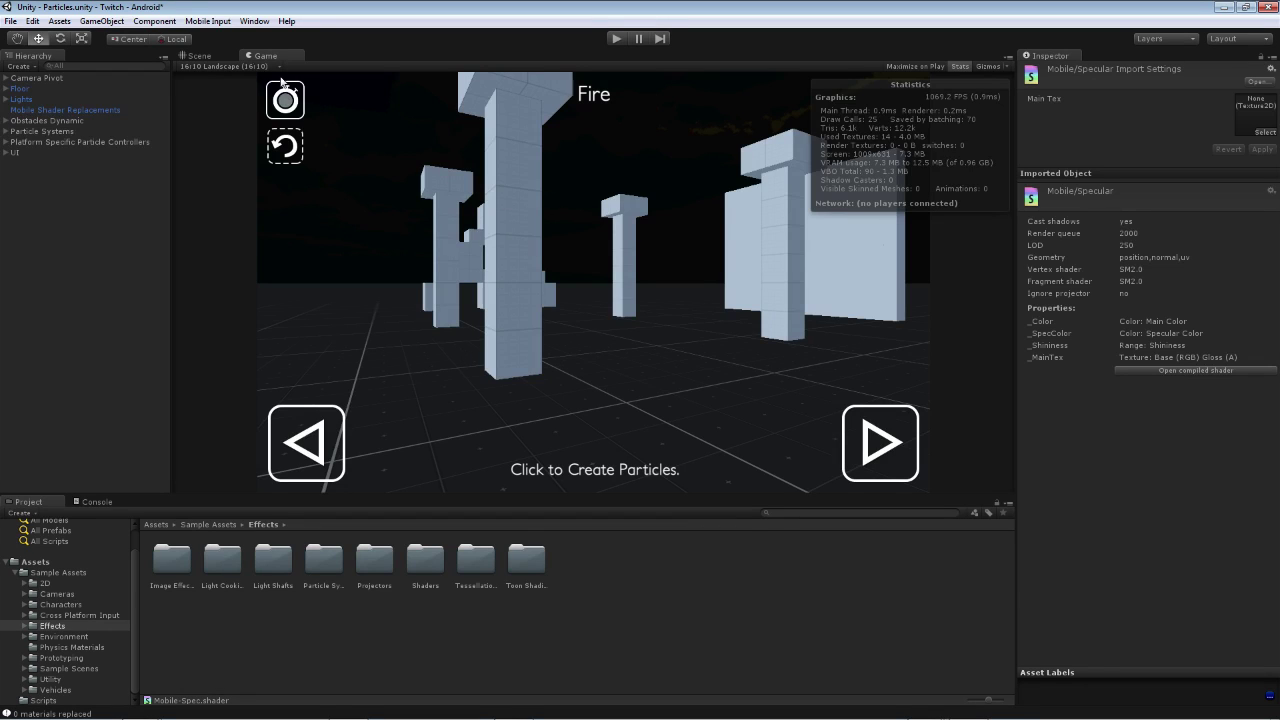
left_click(245, 66)
left_click(252, 221)
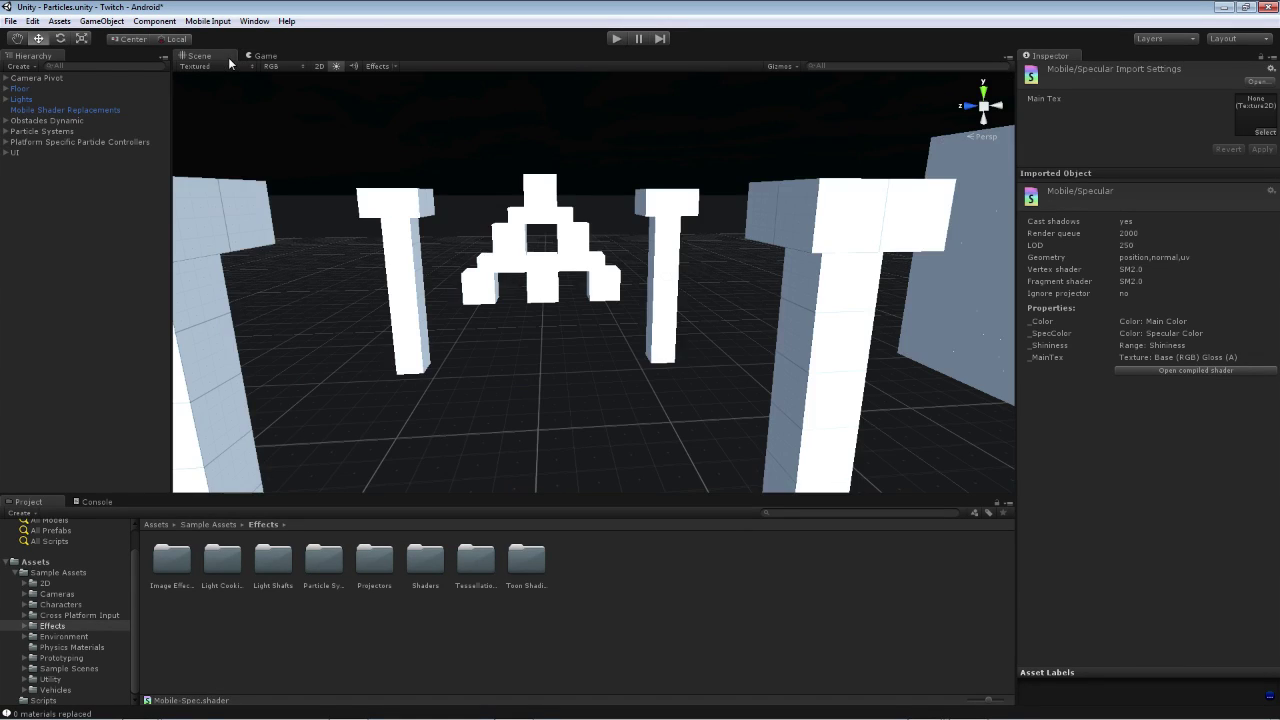
left_click(237, 67)
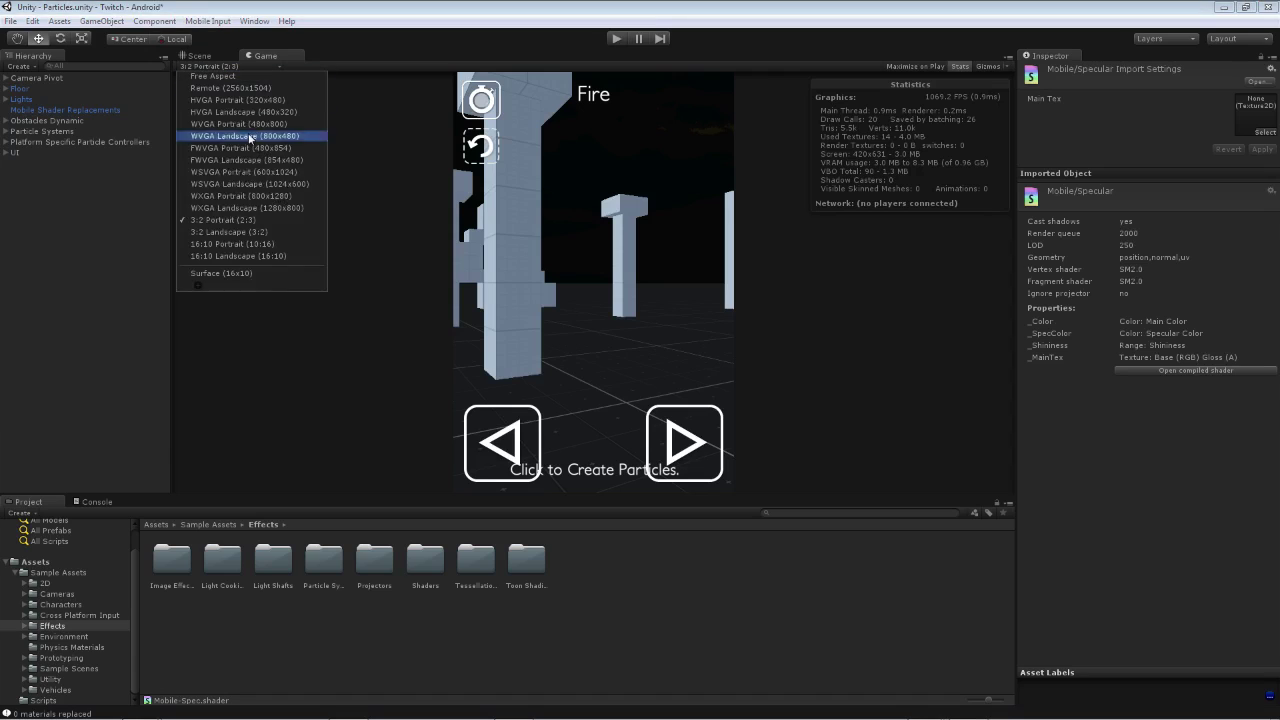
left_click(250, 232)
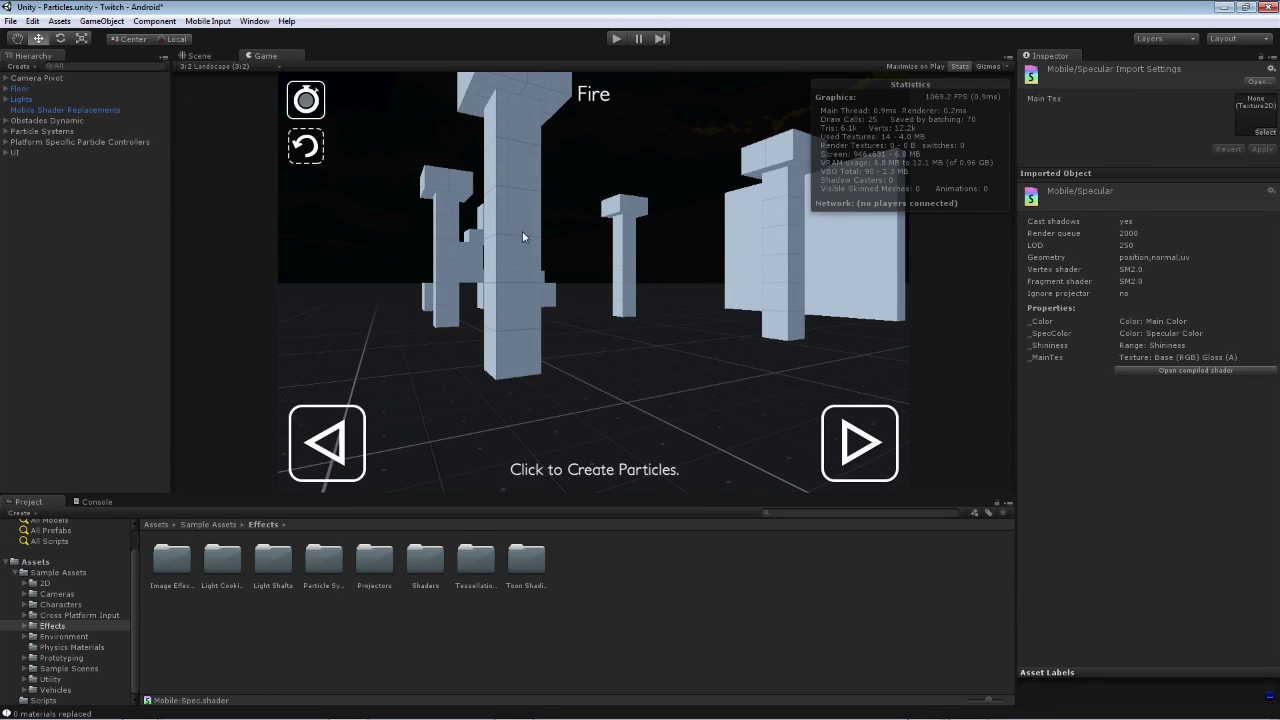
left_click(208, 67)
left_click(266, 255)
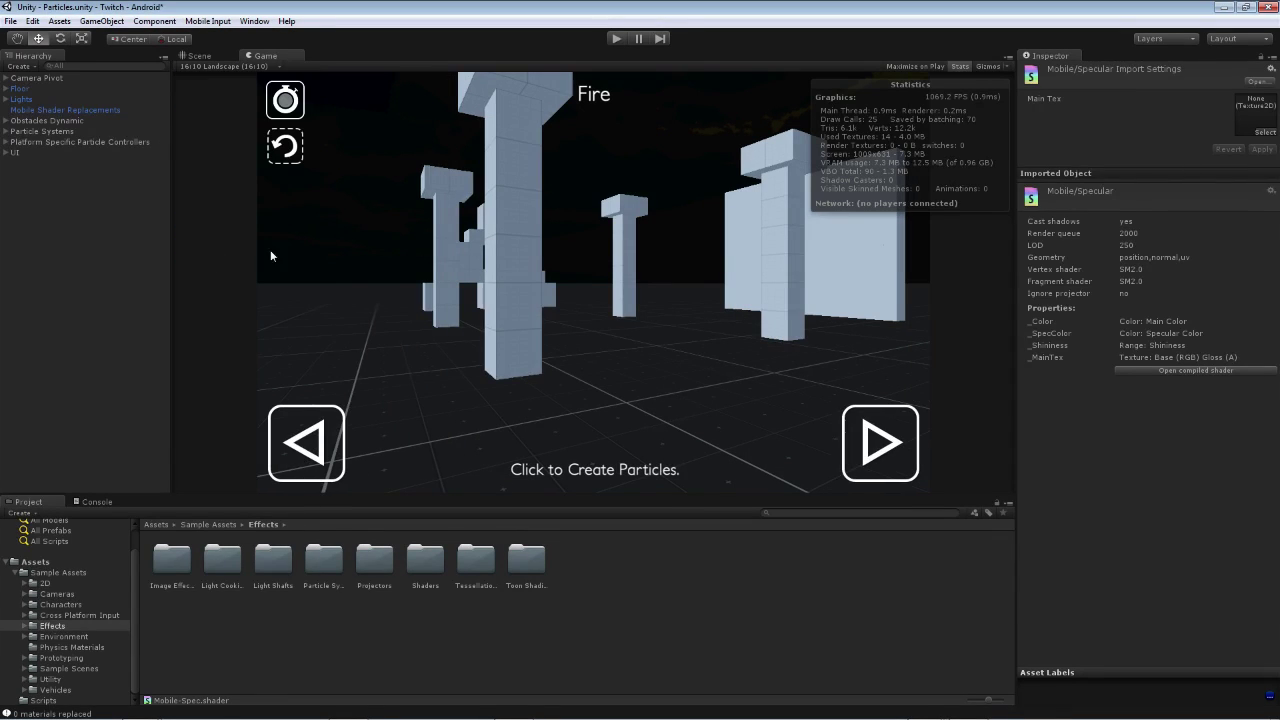
Preview the Game view at WSVGA Landscape (1024x600) and HVGA Landscape (480x320), and restore the 16:10 Landscape aspect ratio
left_click(238, 68)
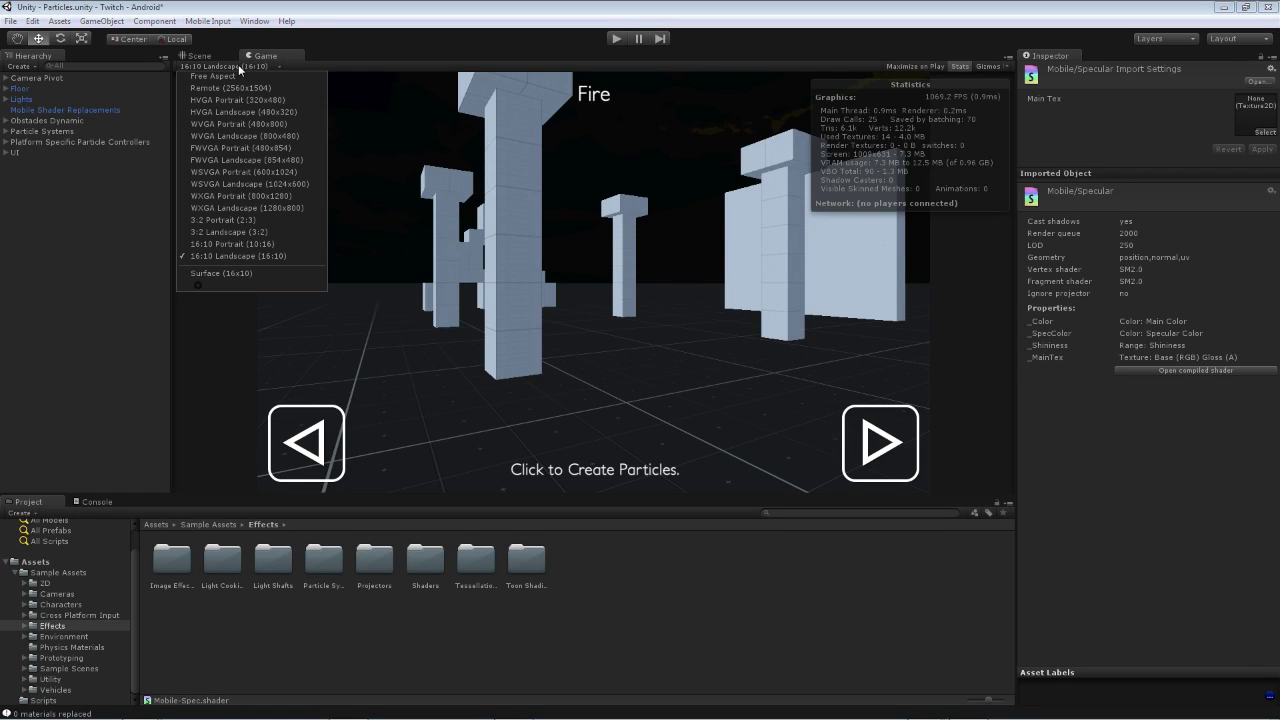
left_click(240, 186)
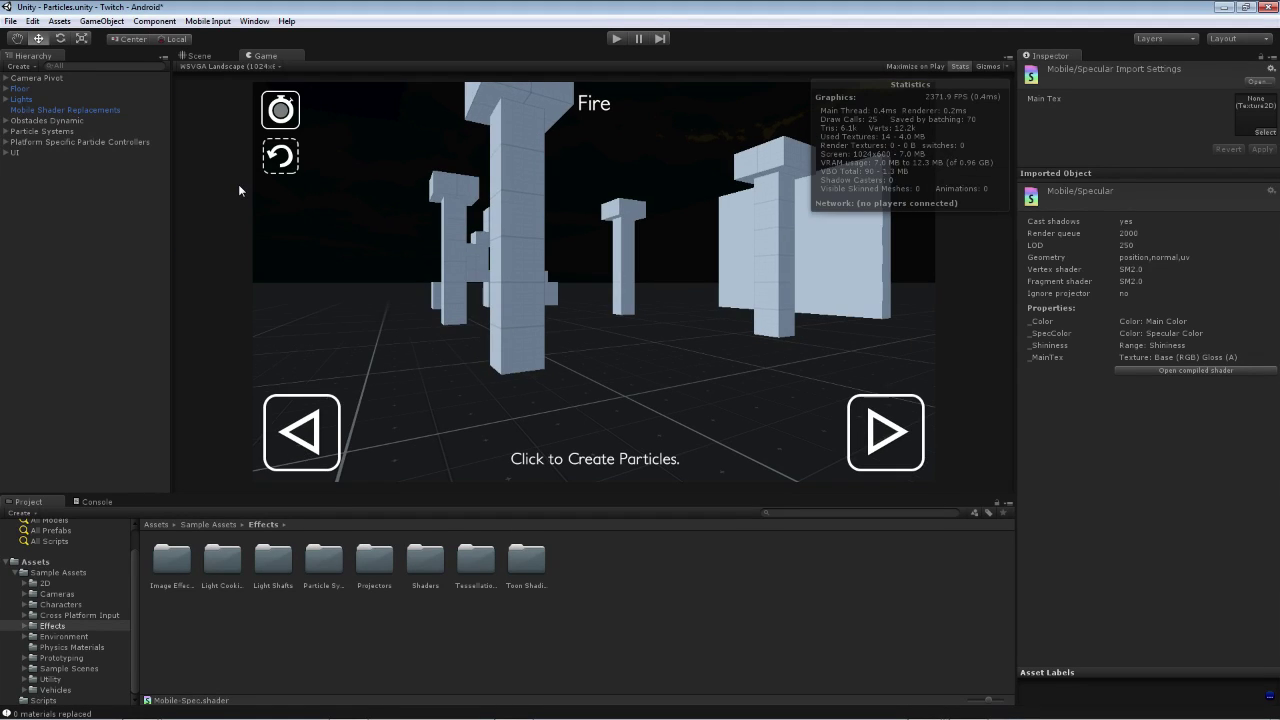
left_click(242, 67)
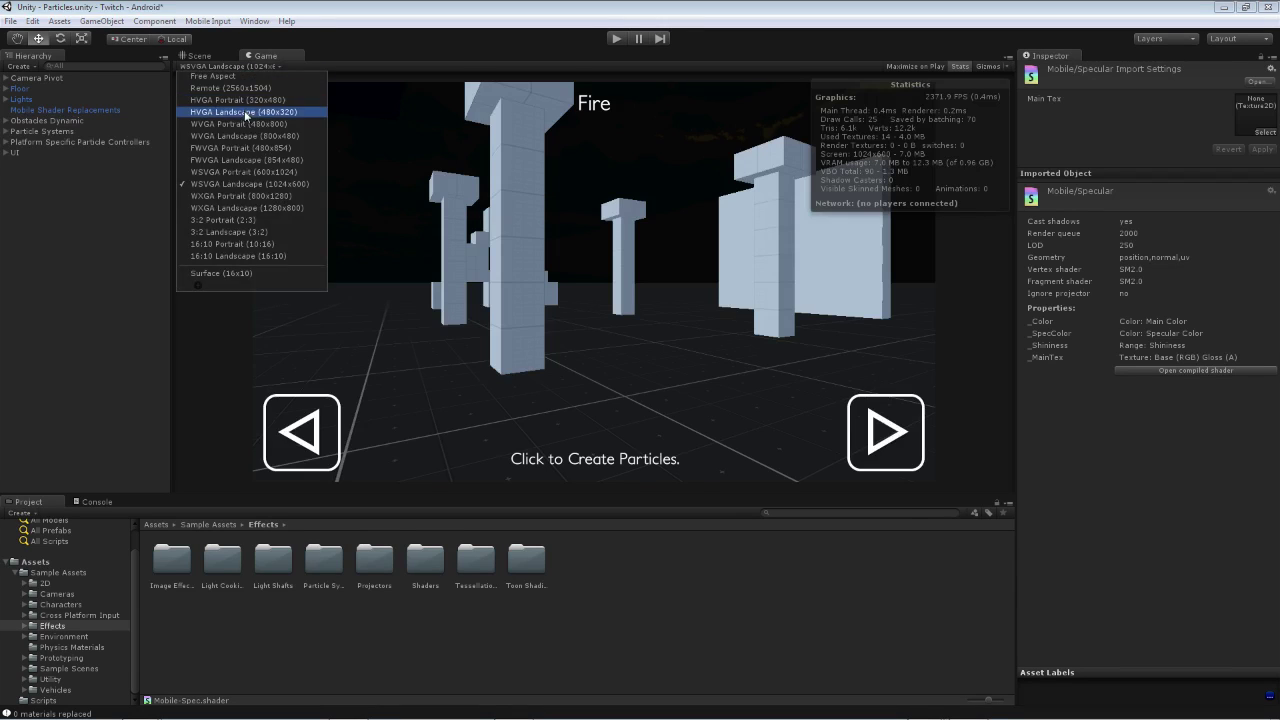
left_click(246, 112)
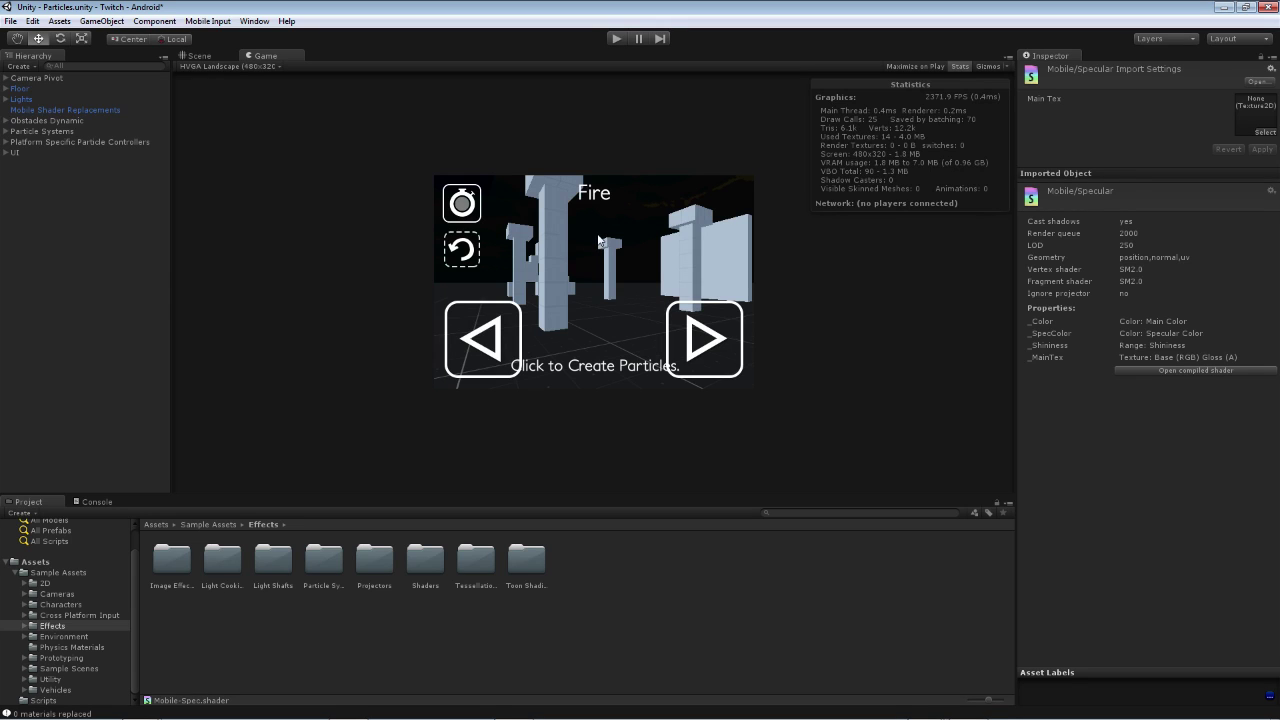
left_click(206, 65)
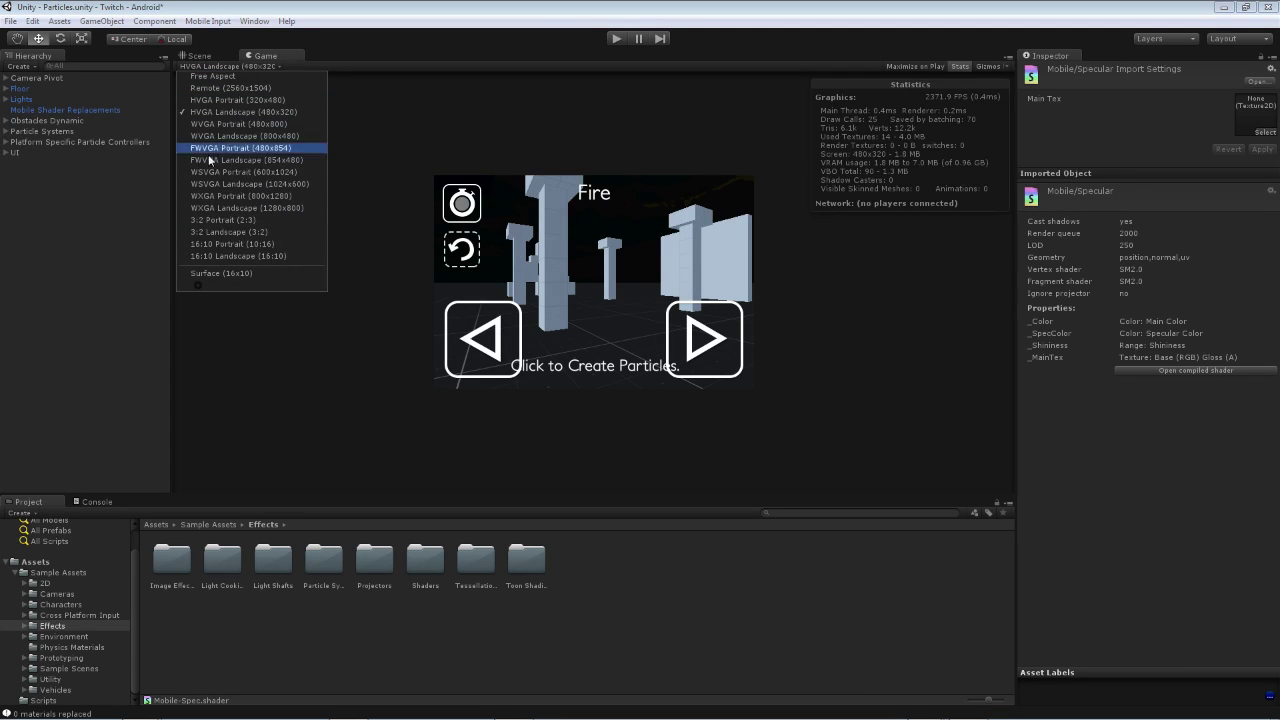
left_click(228, 256)
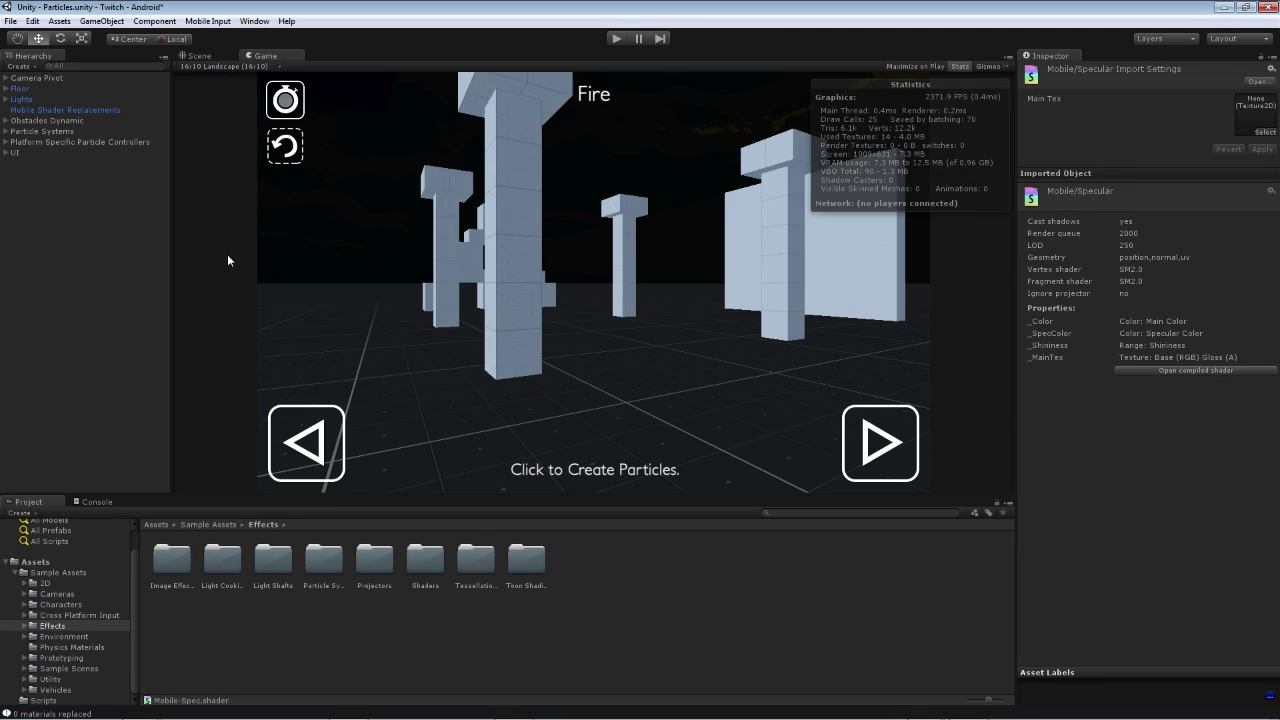